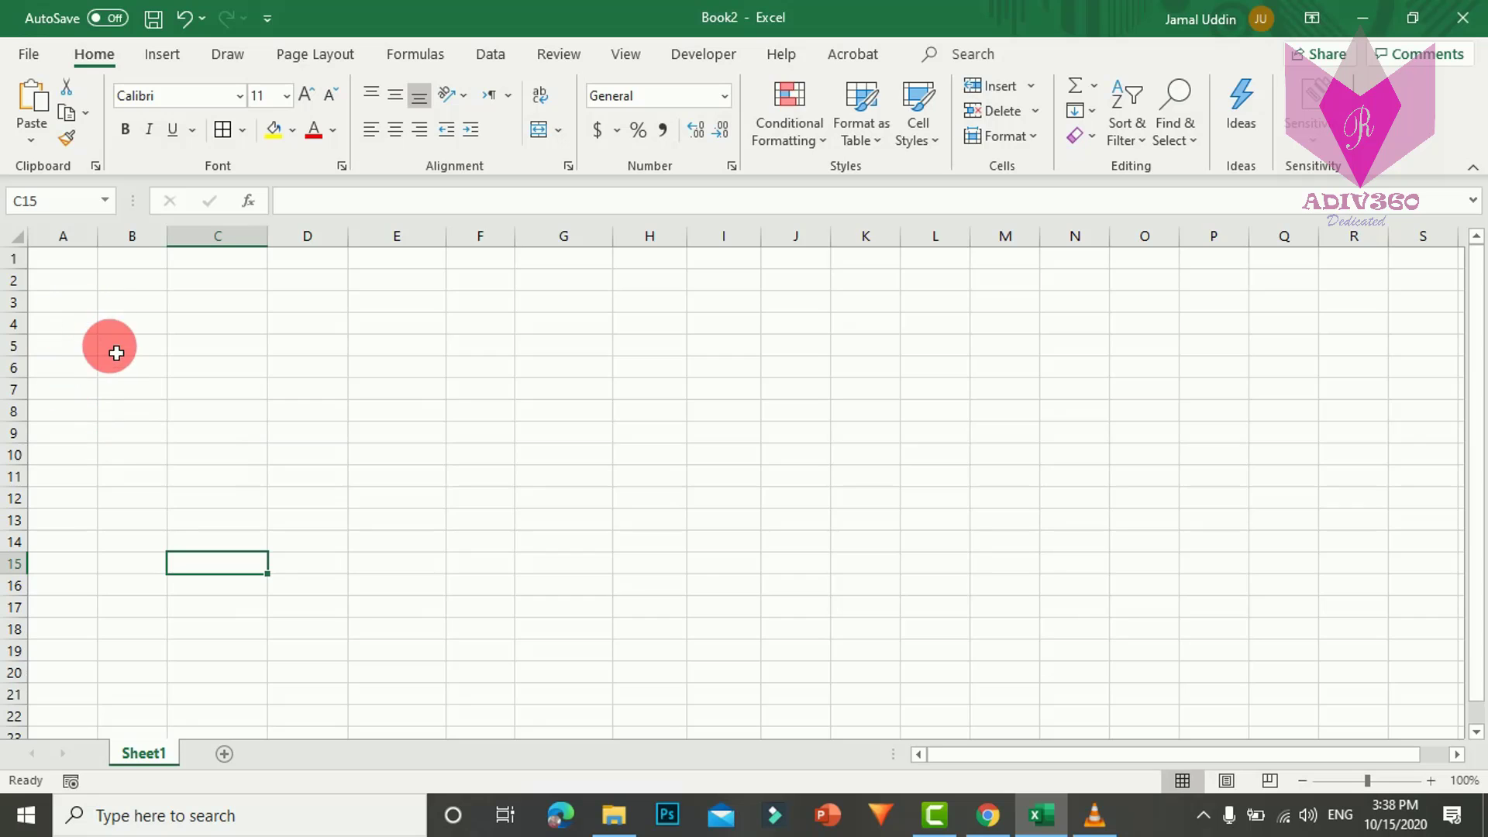
# Enter the headers #, Name, Age, Gender and Qualification in cells A1 to E1.
pyautogui.hotkey('ctrl', 'Home')
pyautogui.write('#')
pyautogui.press('Tab')
pyautogui.write('Name')
pyautogui.press('Tab')
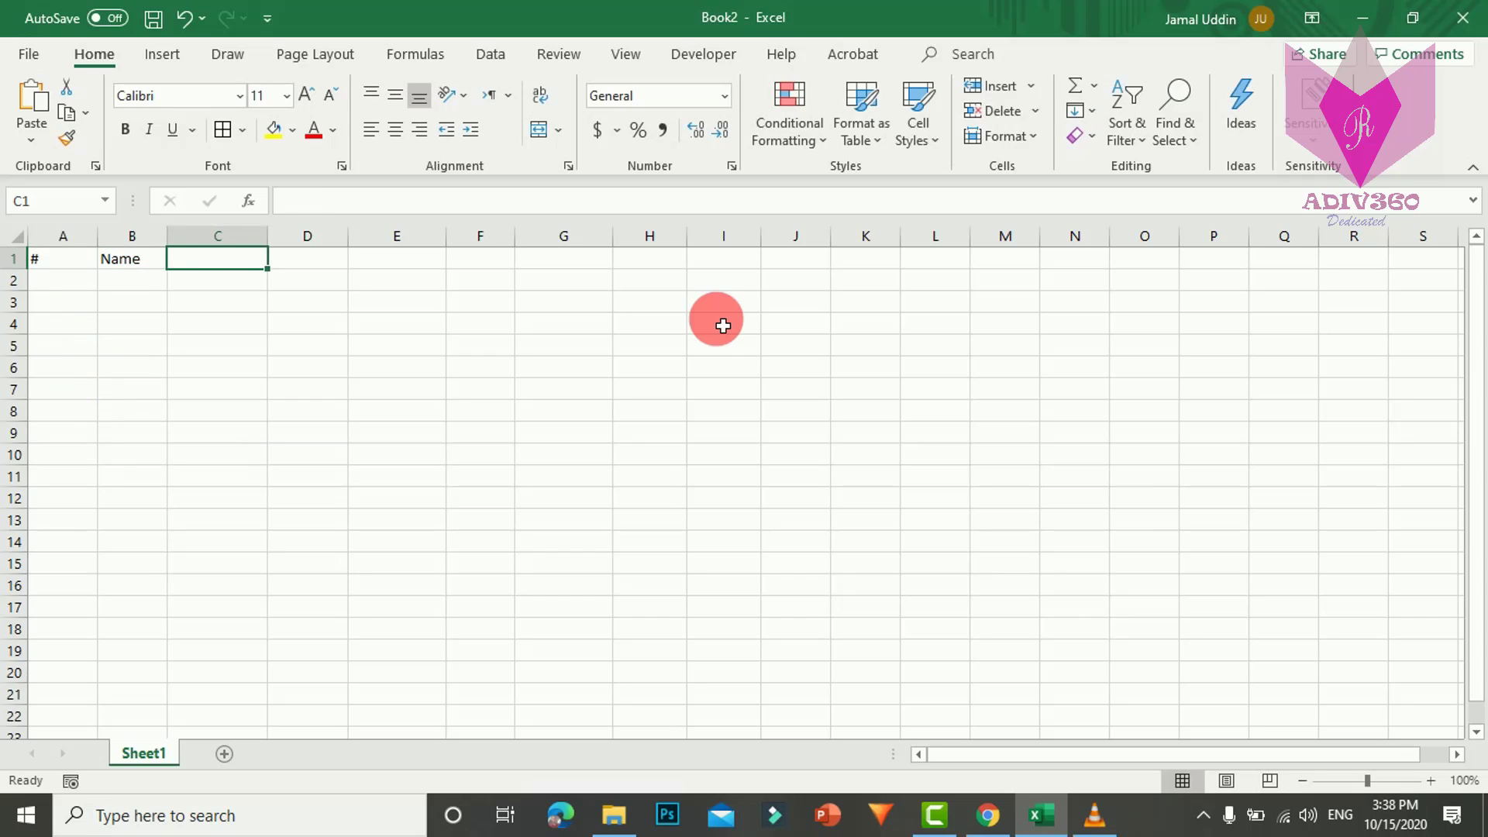
pyautogui.write('Age')
pyautogui.press('Tab')
pyautogui.write('Gender')
pyautogui.press('Tab')
pyautogui.write('Qualification')
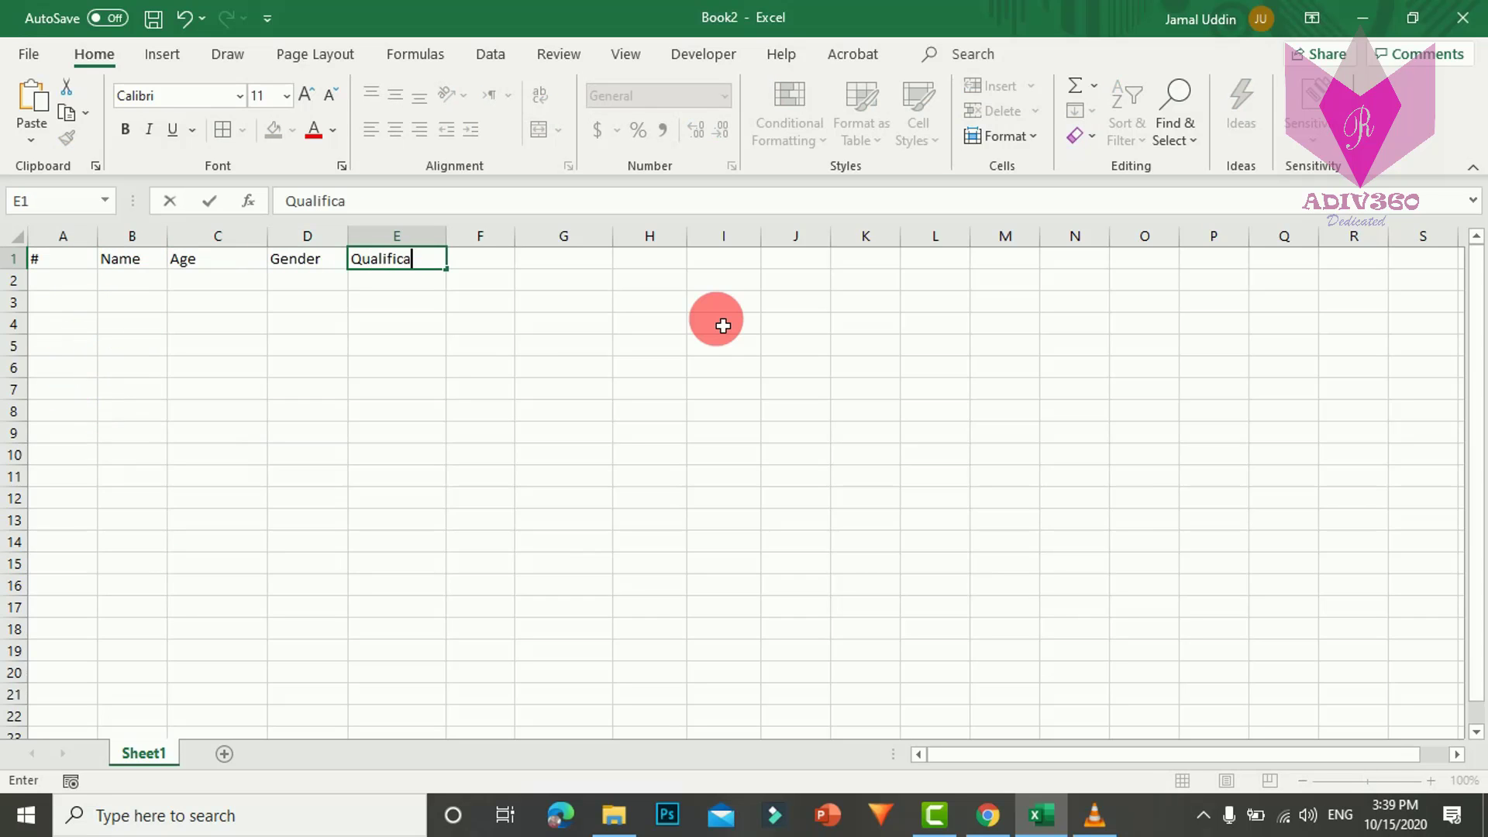
pyautogui.press('Tab')
# Enter the headers Position, Basic Salary, Other Allowances, Total Salary, Tax Deduction and Net Pay in cells F1 to K1.
pyautogui.write('Position')
pyautogui.press('Tab')
pyautogui.write('Basic Salary')
pyautogui.press('Tab')
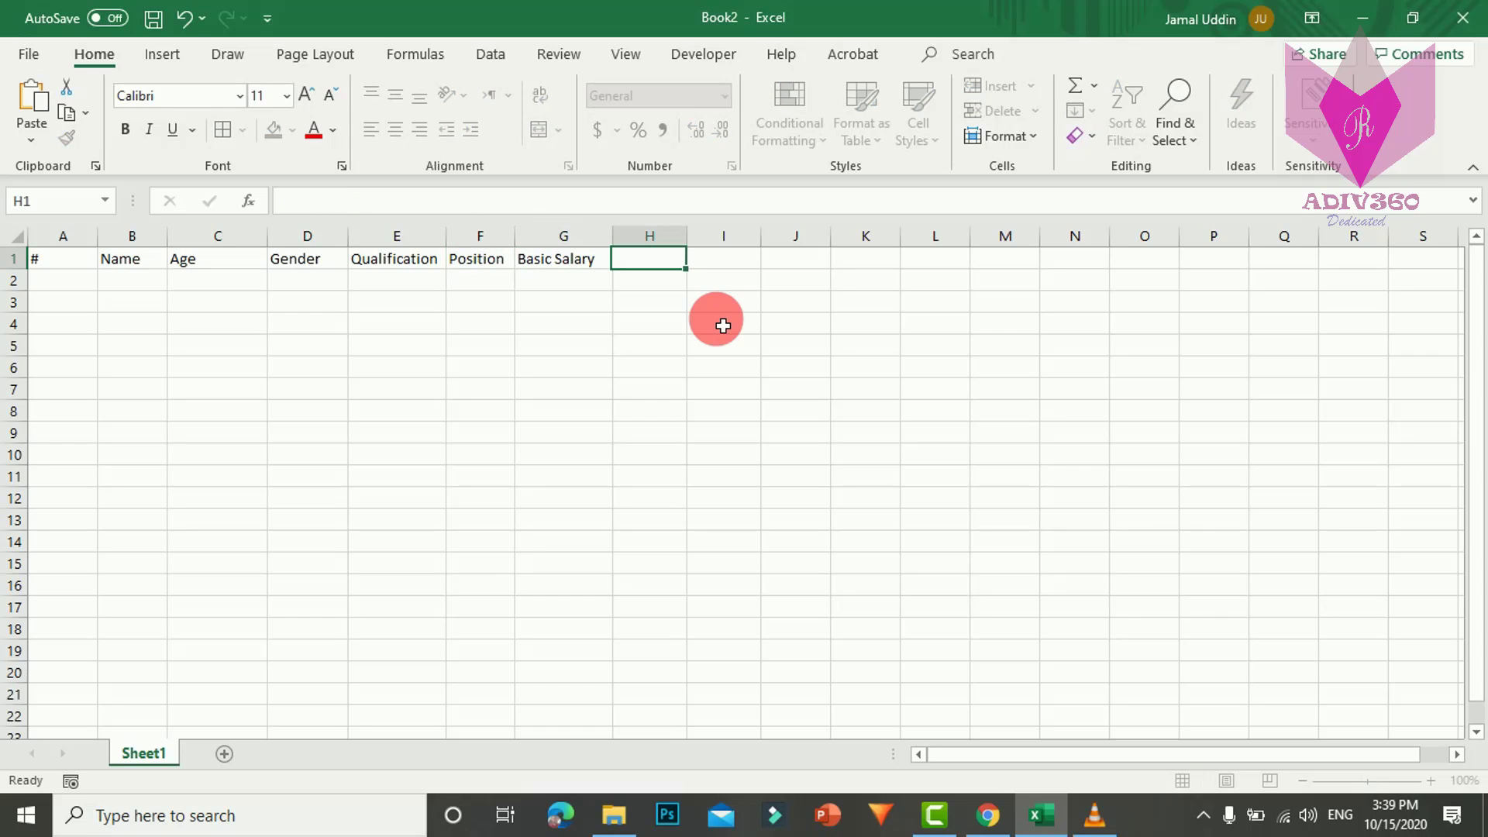
pyautogui.write('Other Allowances')
pyautogui.press('Tab')
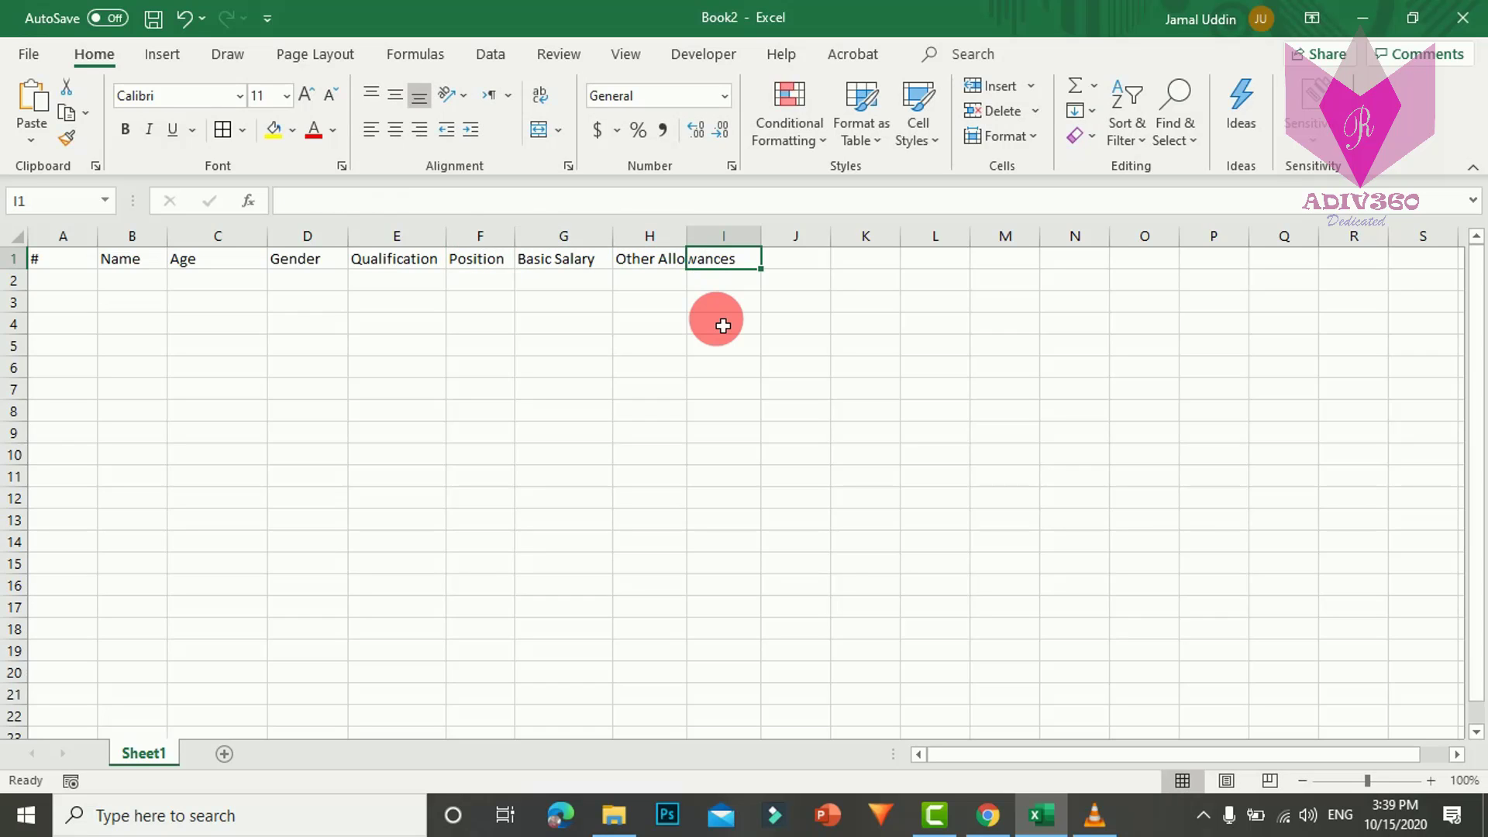
pyautogui.write('Total Salary')
pyautogui.press('Tab')
pyautogui.write('B')
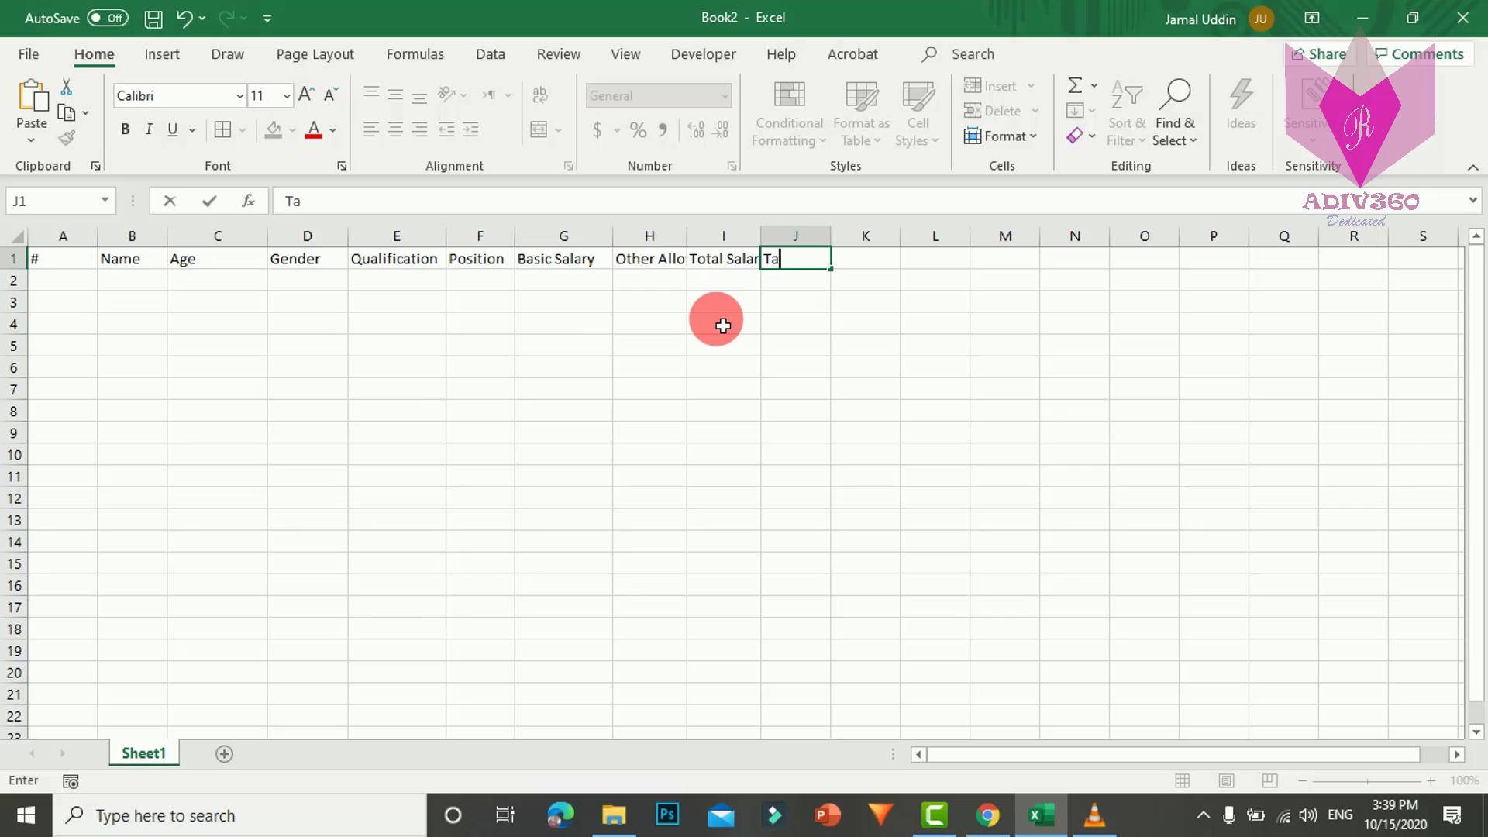
pyautogui.write('ax Deduction')
pyautogui.press('Tab')
pyautogui.write('Net pay')
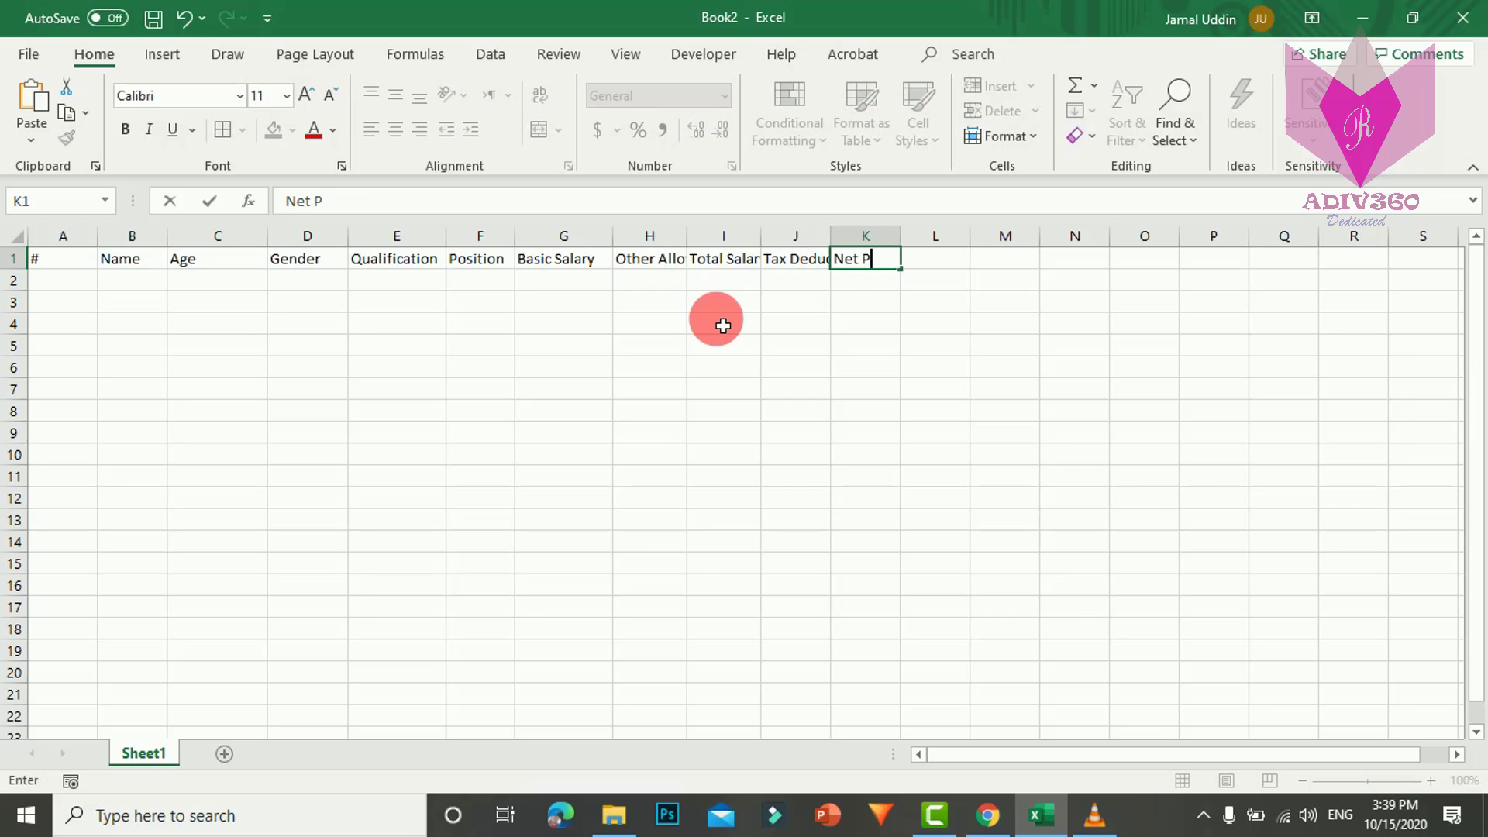
pyautogui.press('Return')
# Adjust the column widths to fit the header texts, making the Name column much wider and the # column narrower.
pyautogui.moveTo(99, 239); pyautogui.dragTo(242, 237)
pyautogui.moveTo(521, 237)
pyautogui.mouseDown()
pyautogui.moveTo(535, 240)
pyautogui.moveTo(521, 238)
pyautogui.mouseUp()
pyautogui.moveTo(591, 237); pyautogui.dragTo(636, 239)
pyautogui.moveTo(809, 238); pyautogui.dragTo(835, 238)
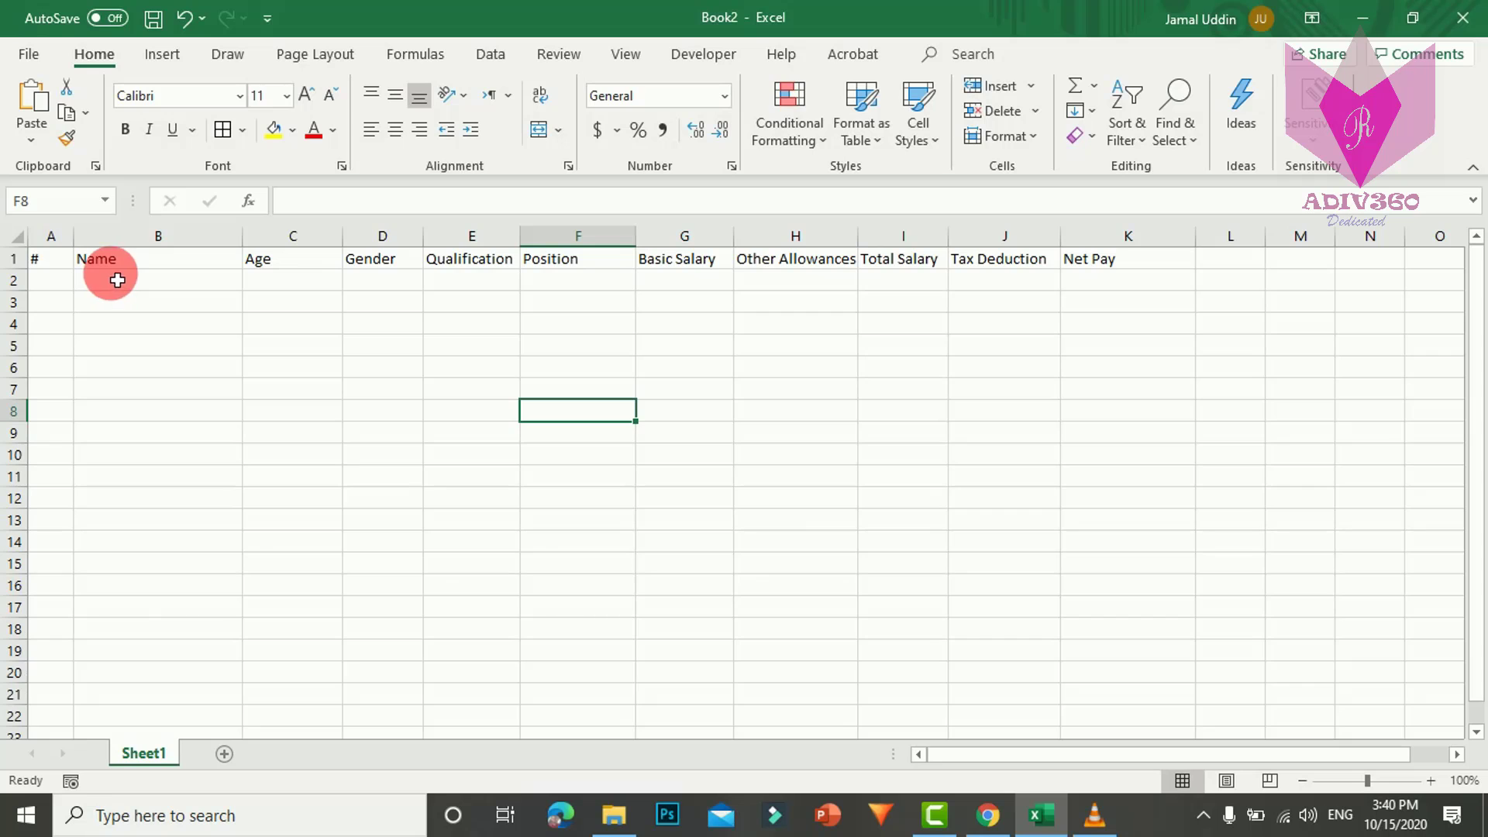
# Convert the header row A1:K1 into a table with the option that the table has headers.
pyautogui.click(772, 267)
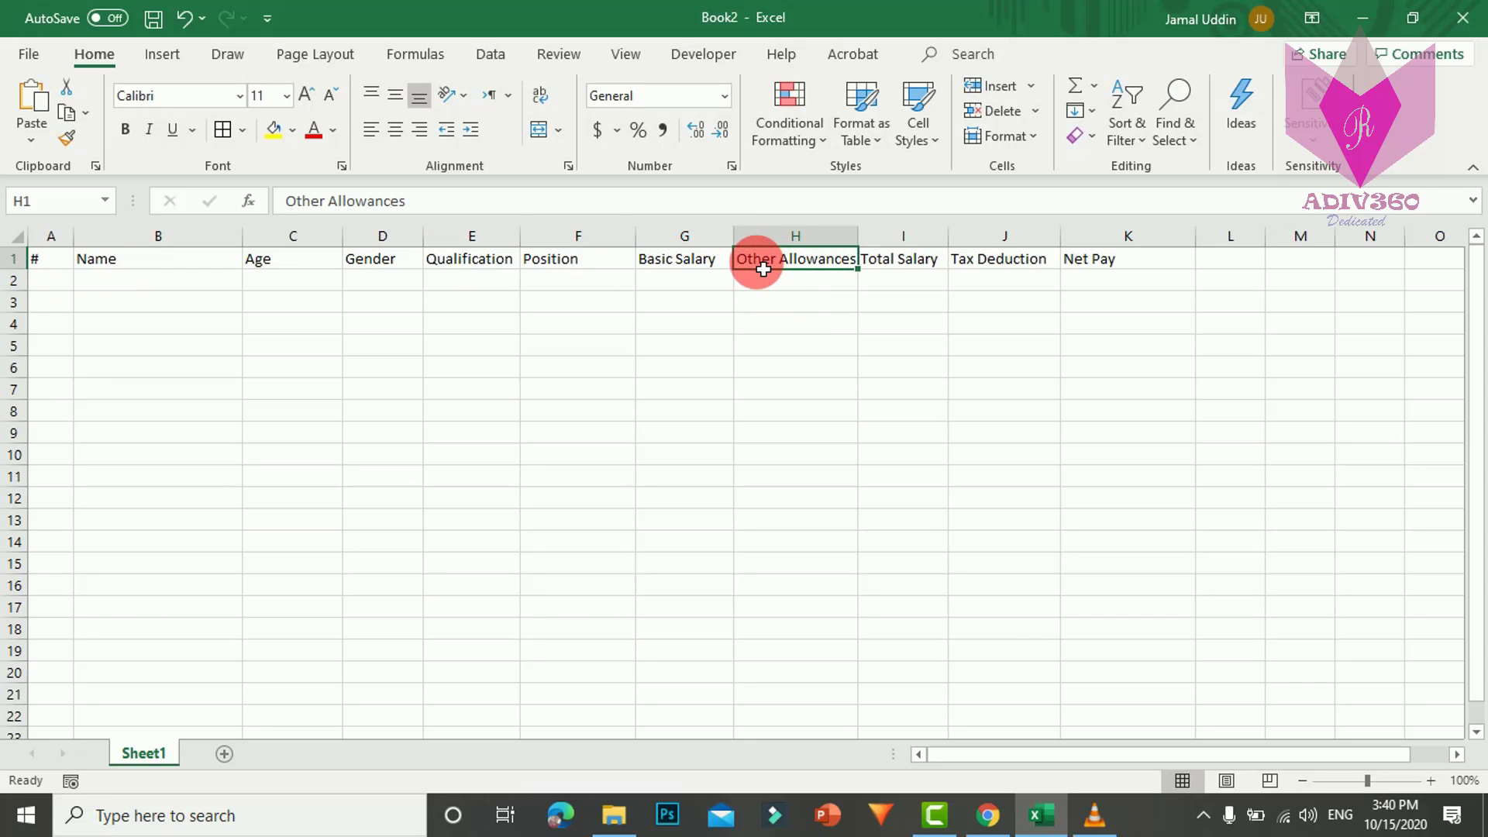
pyautogui.hotkey('ctrl', 't')
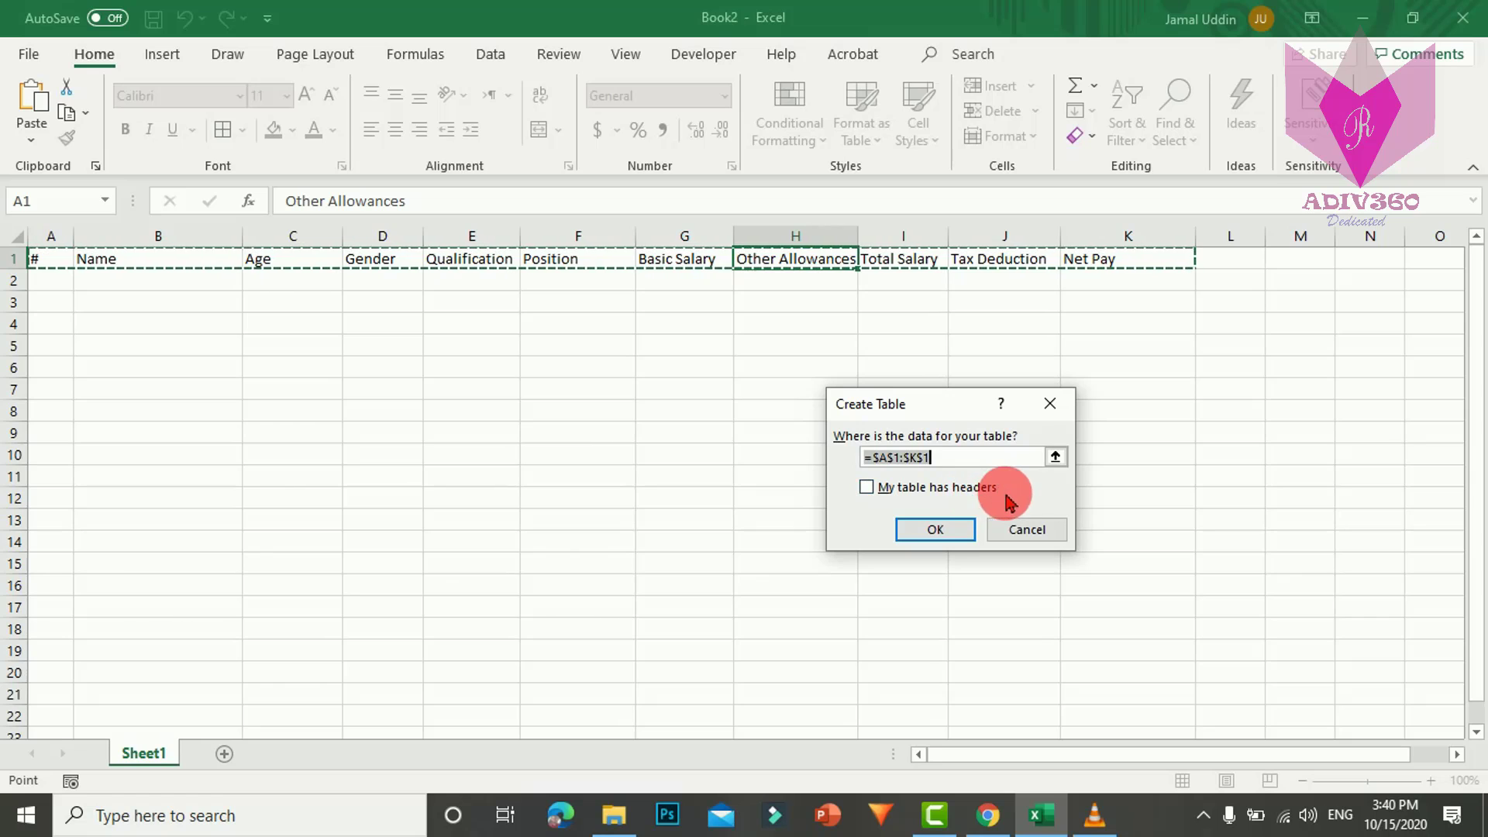
pyautogui.click(866, 486)
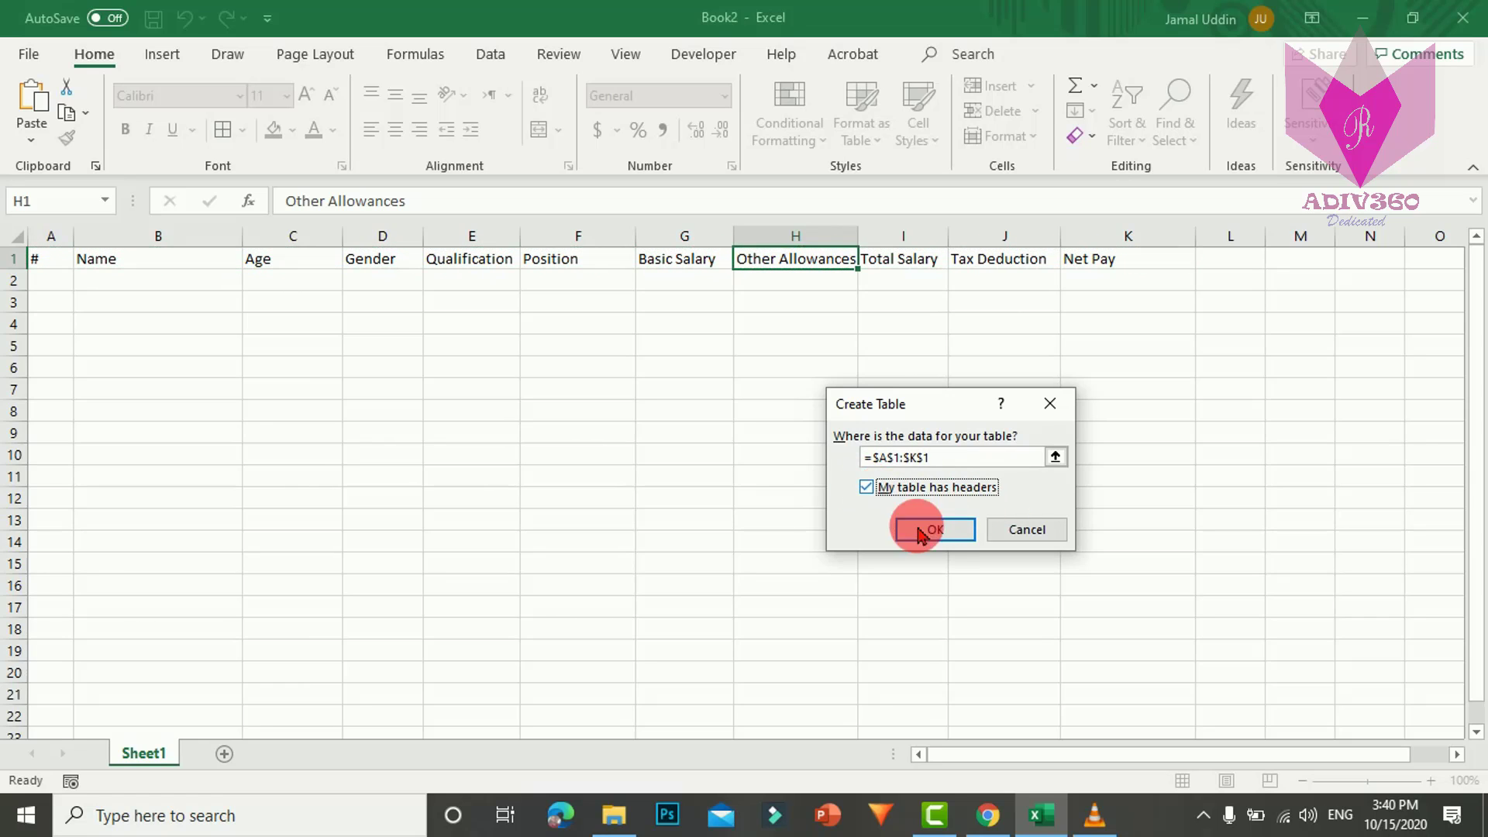
pyautogui.click(936, 530)
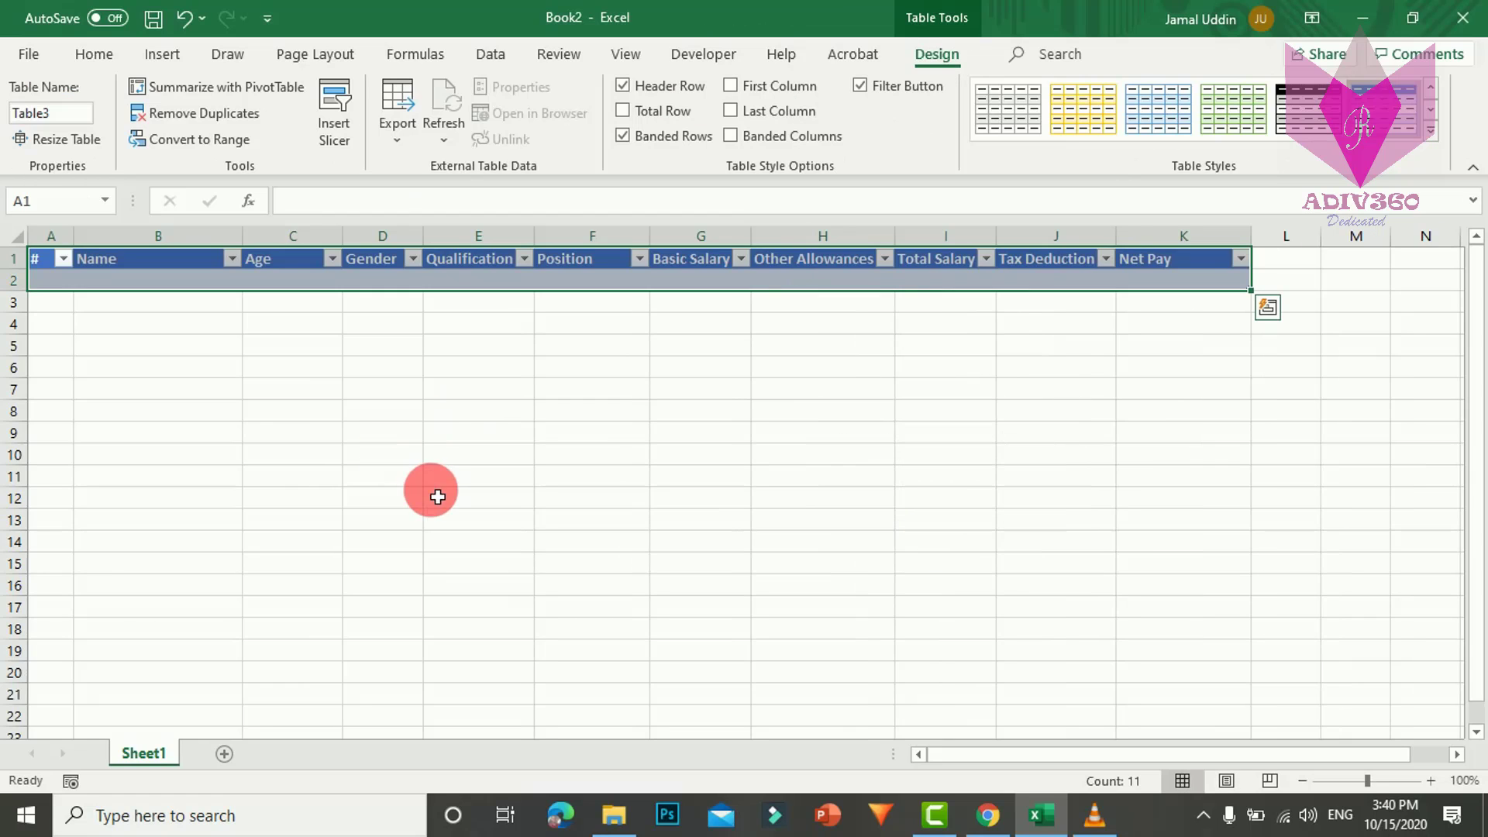
pyautogui.click(322, 383)
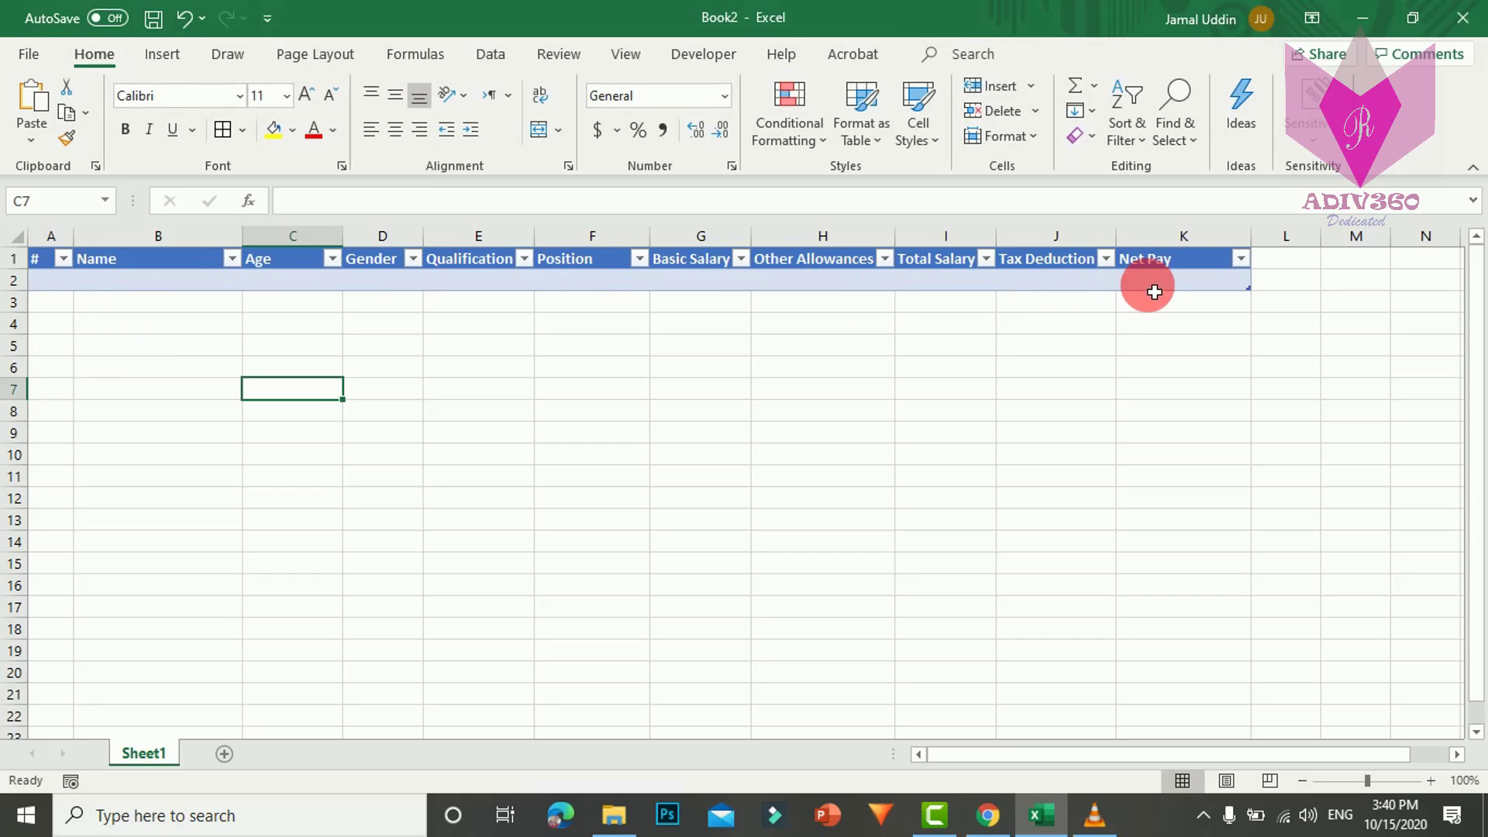
# In the first Total Salary cell, enter a formula adding Other Allowances and Basic Salary.
pyautogui.moveTo(978, 284); pyautogui.dragTo(1178, 284)
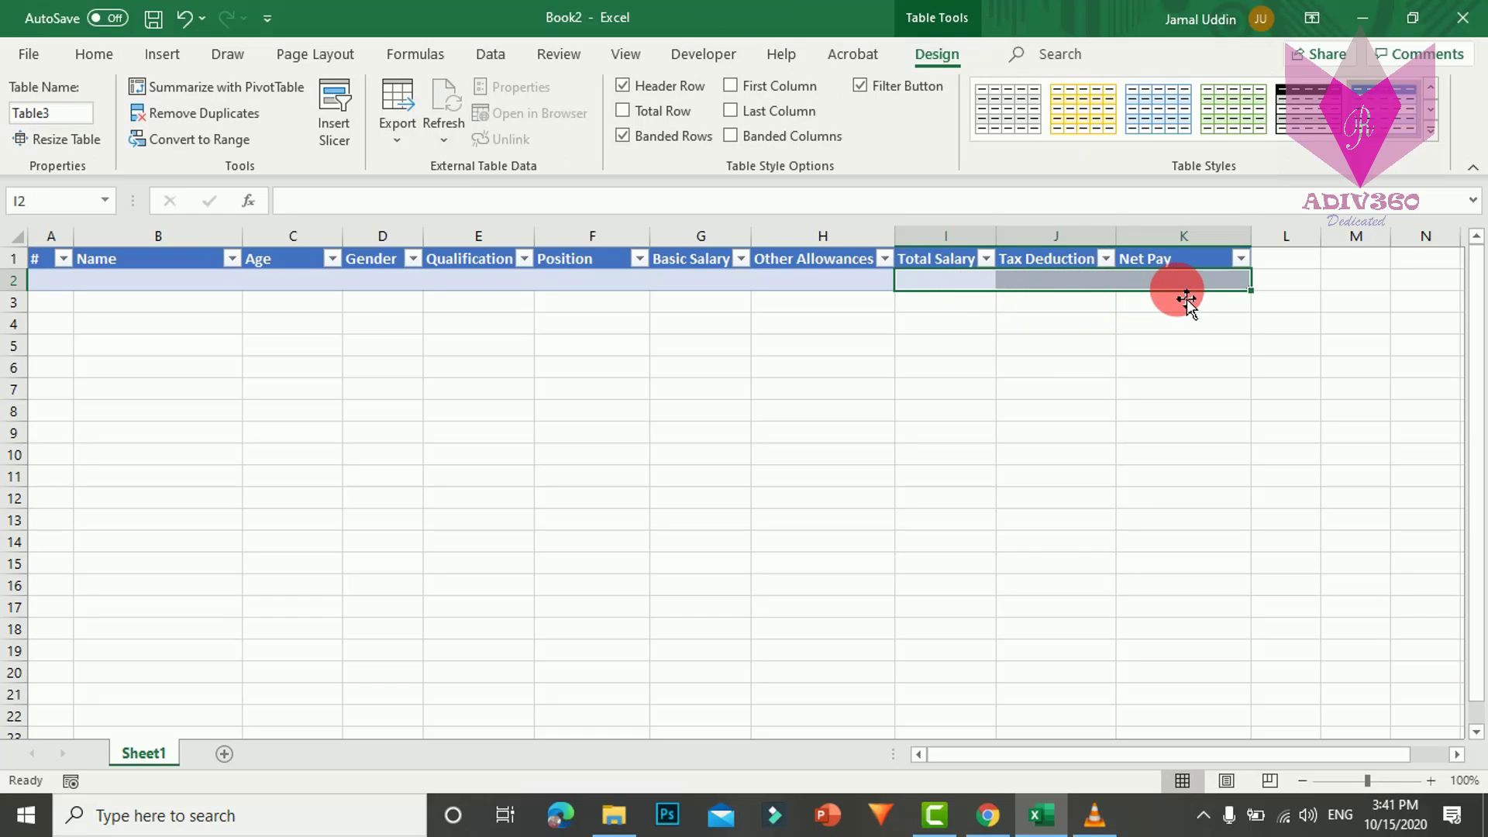
pyautogui.click(947, 288)
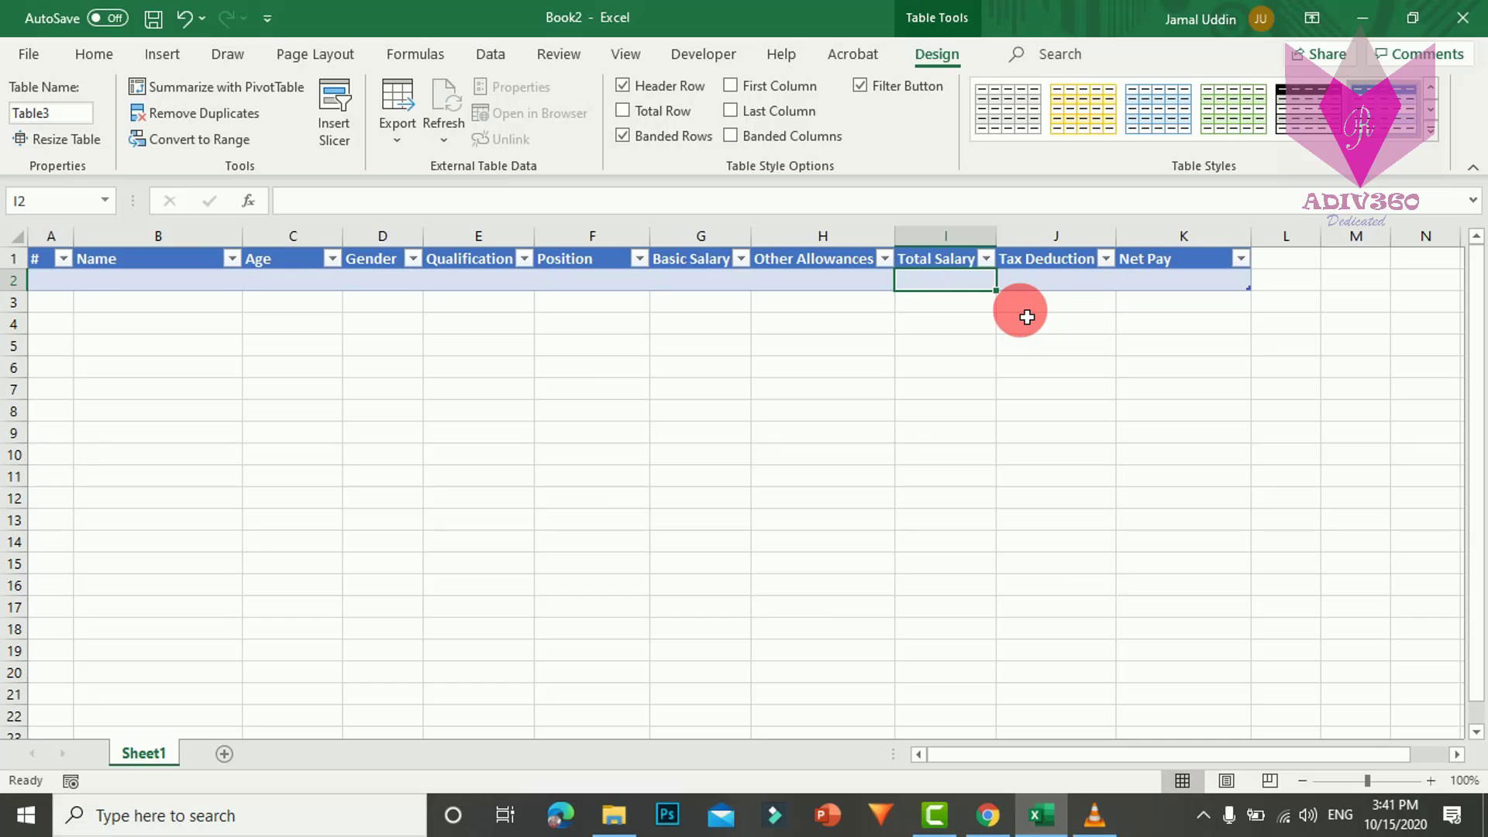
pyautogui.write('=')
pyautogui.press('Left')
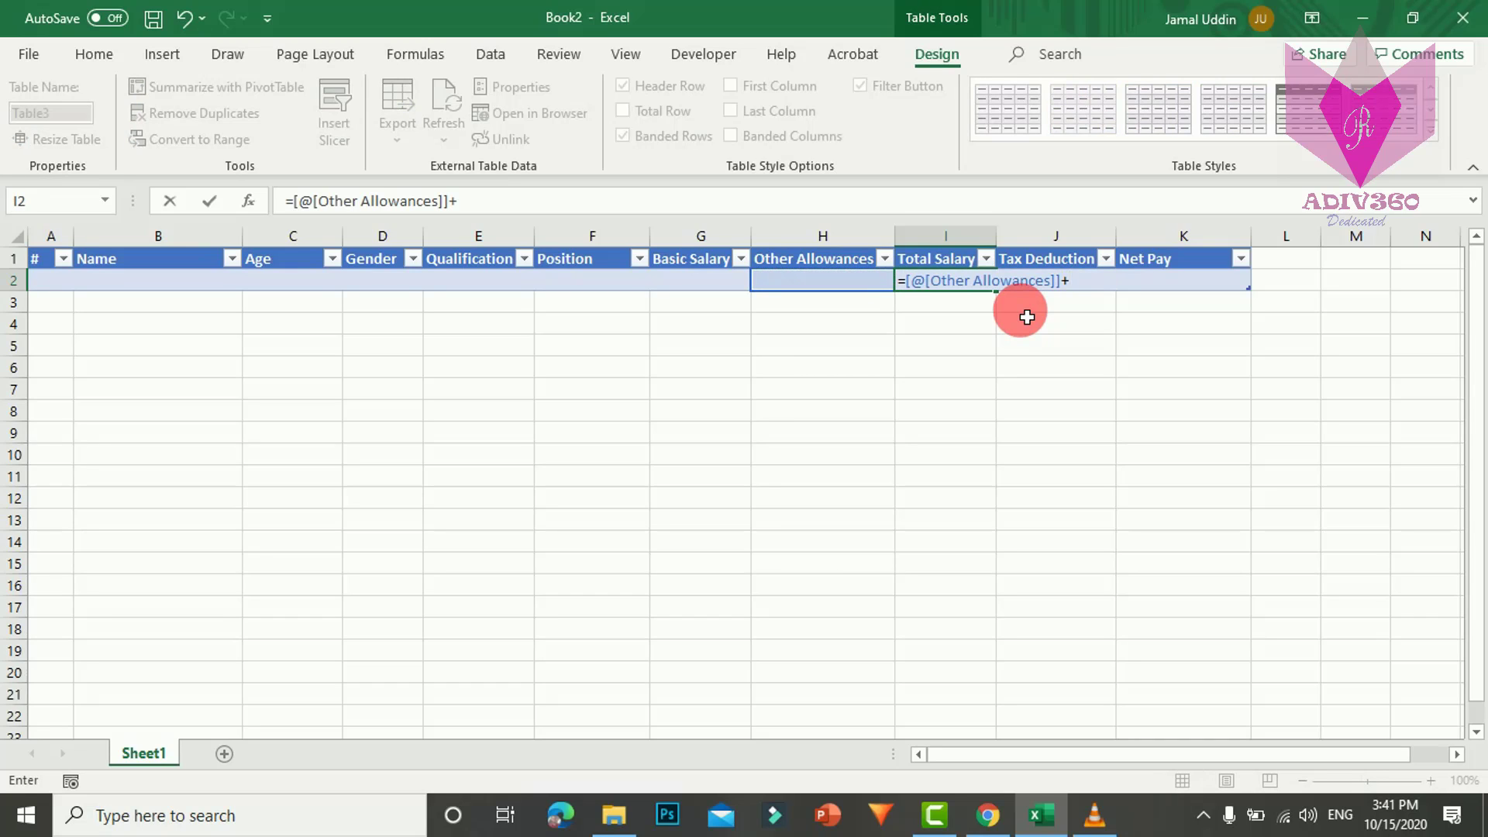
pyautogui.write('+')
pyautogui.press('Left')
pyautogui.press('Left')
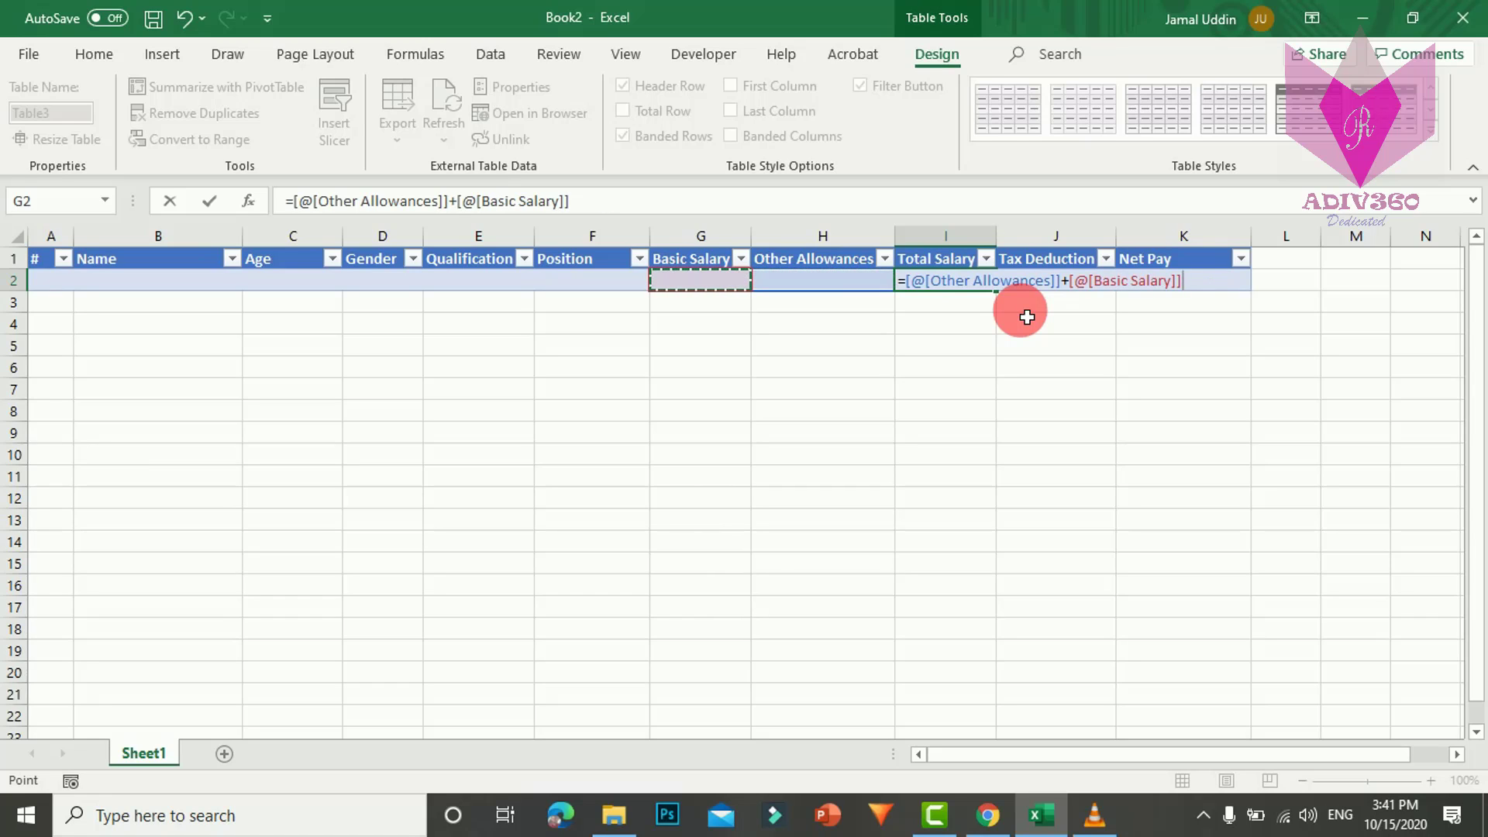
pyautogui.press('Return')
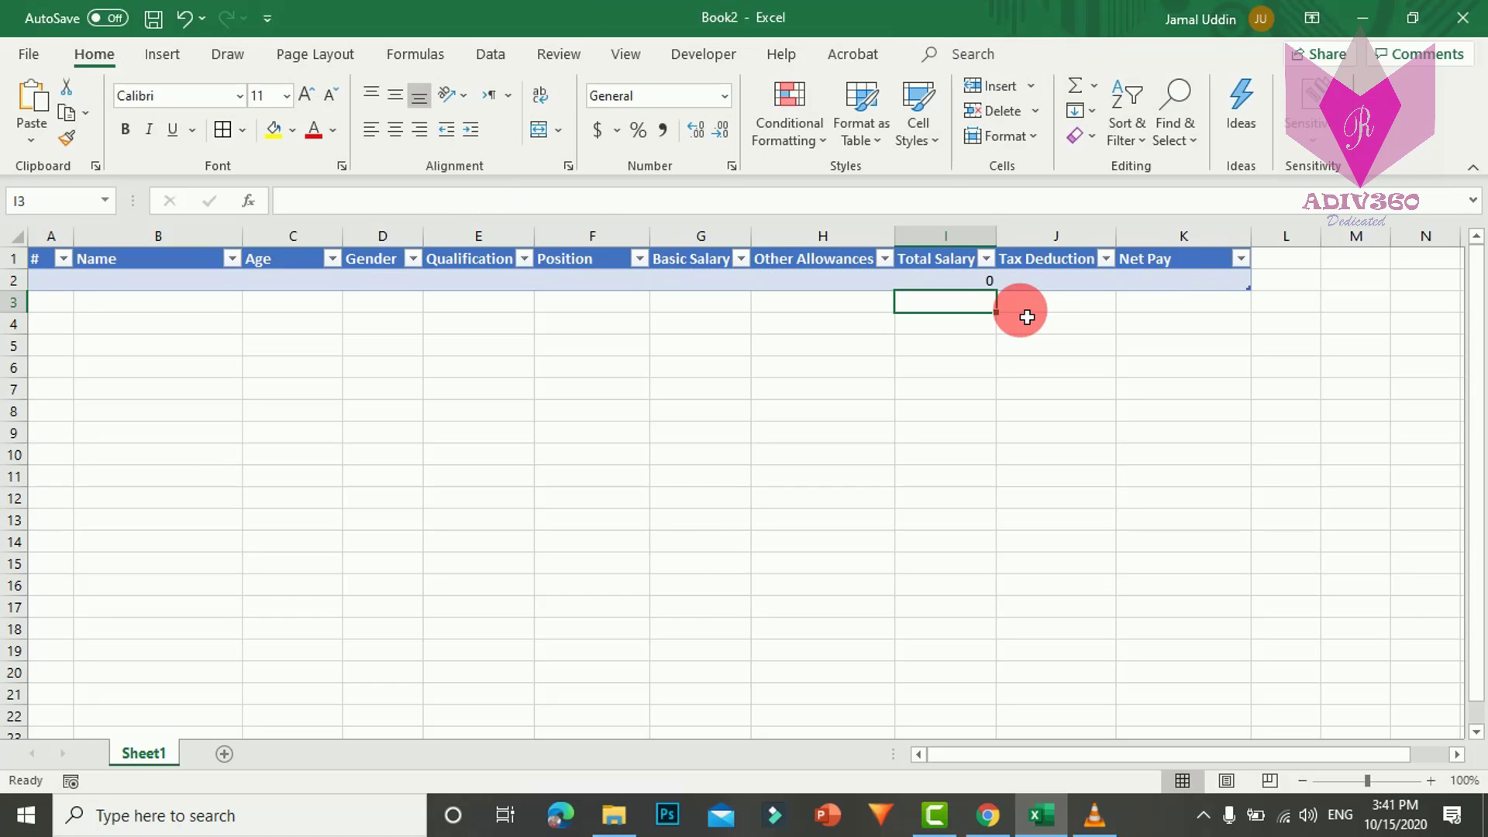
# In the first Tax Deduction cell, enter a formula that multiplies Total Salary by 5%.
pyautogui.click(1054, 287)
pyautogui.write('=')
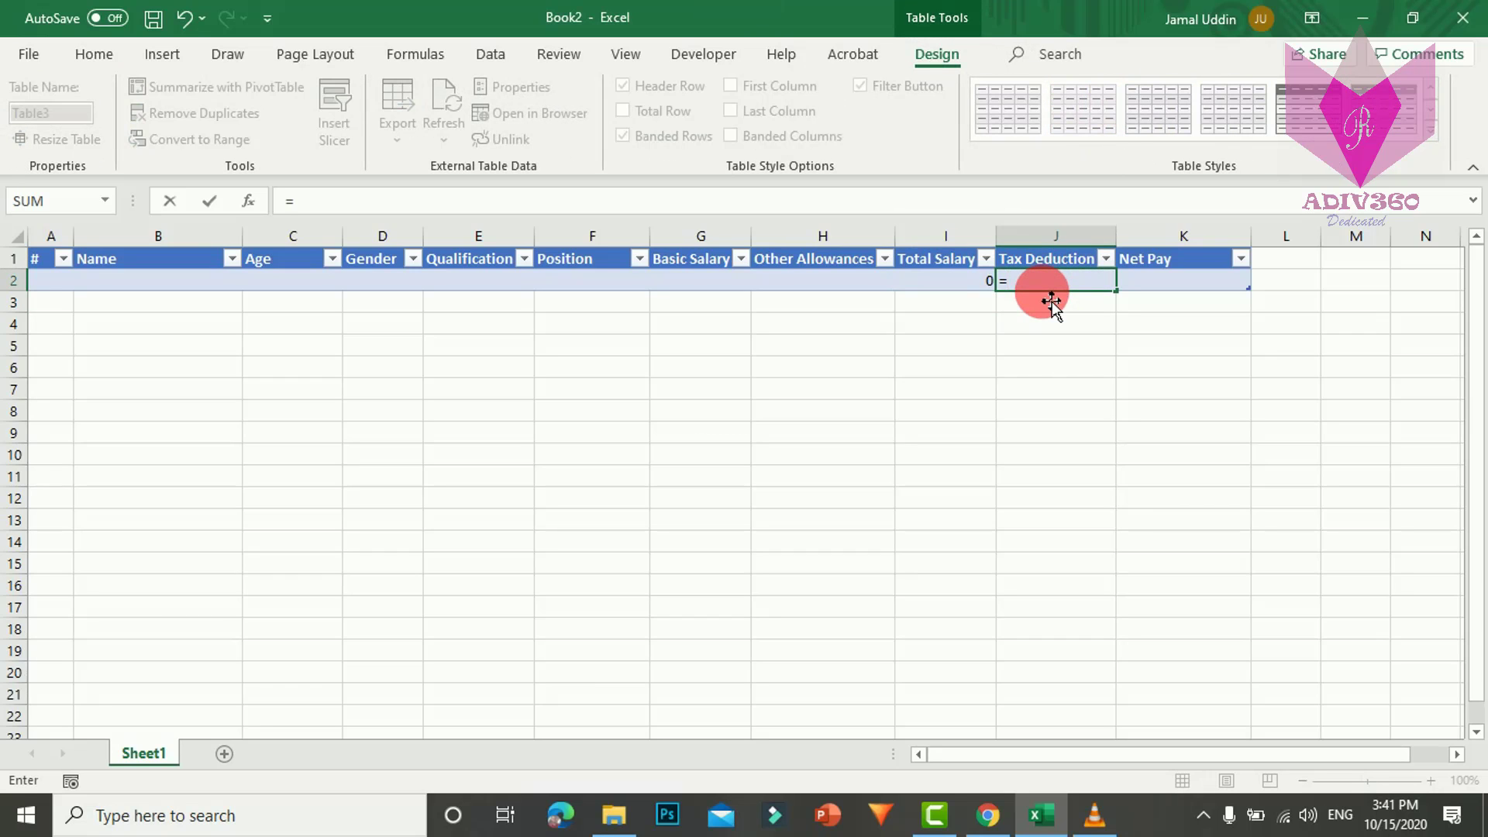
pyautogui.press('Left')
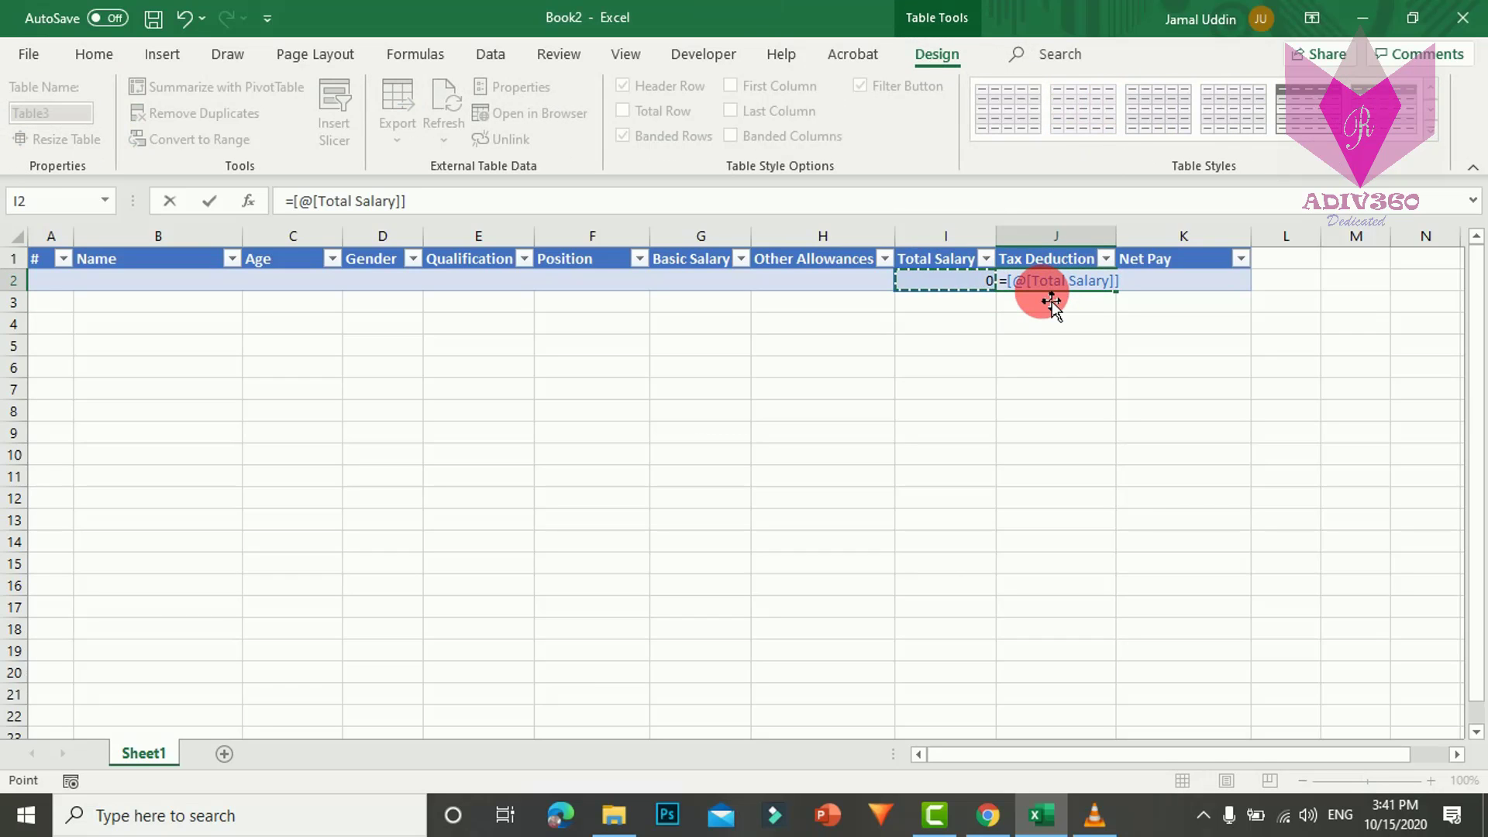
pyautogui.write('*5%')
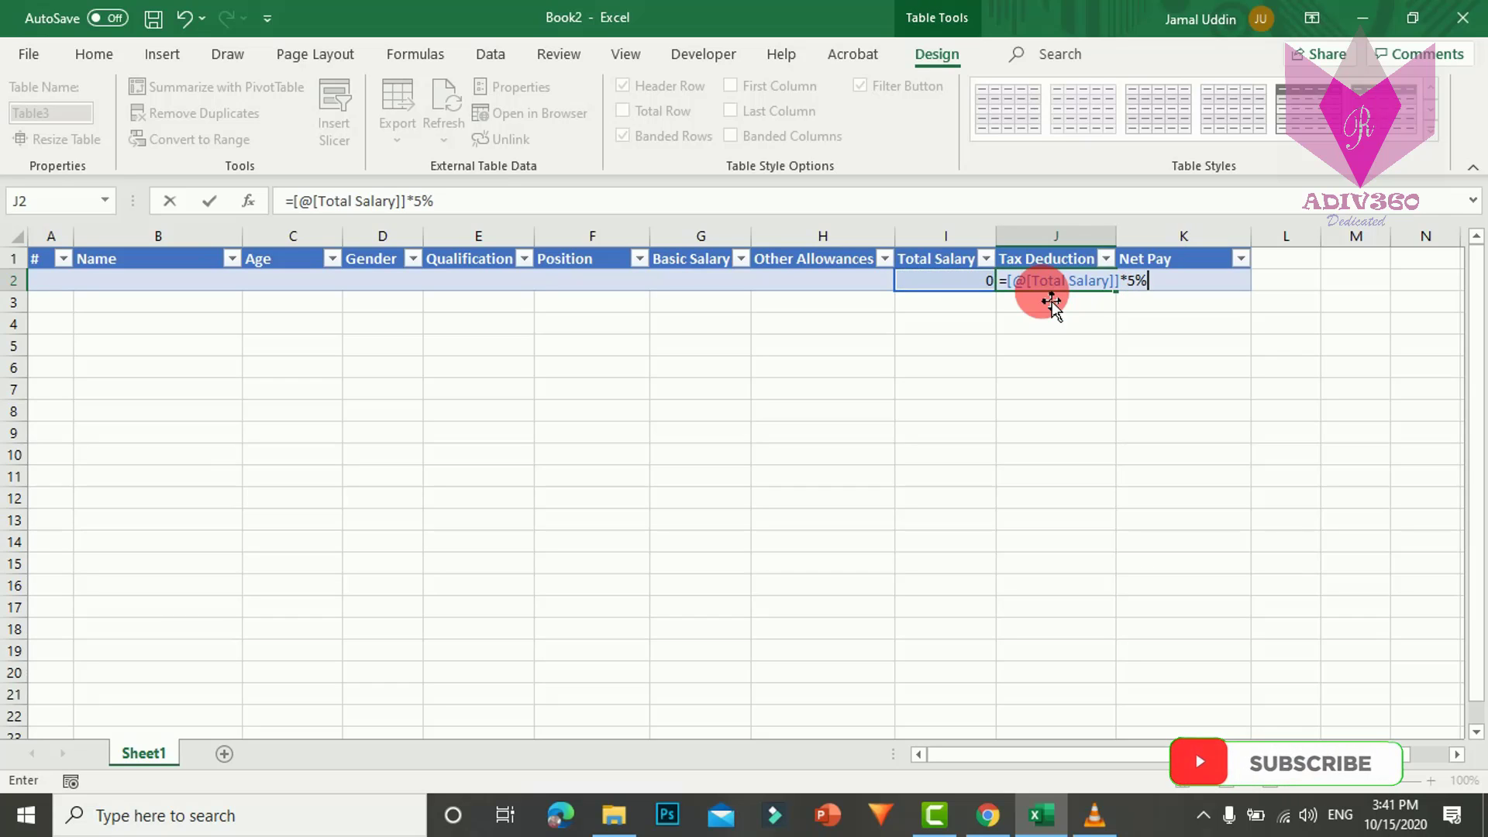
pyautogui.press('Return')
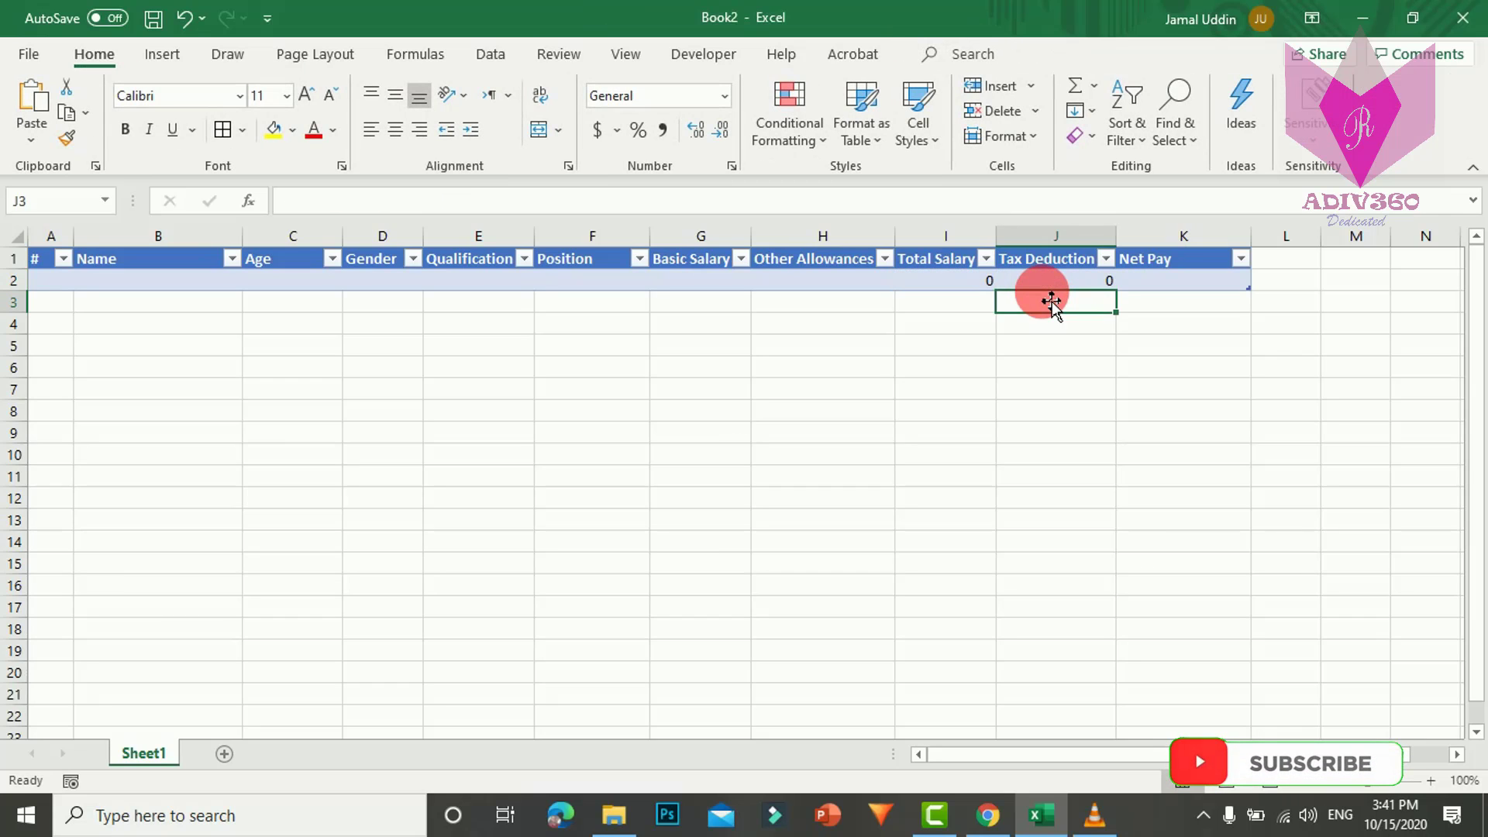
# In the first Net Pay cell, enter a formula subtracting Tax Deduction from Total Salary.
pyautogui.click(1162, 290)
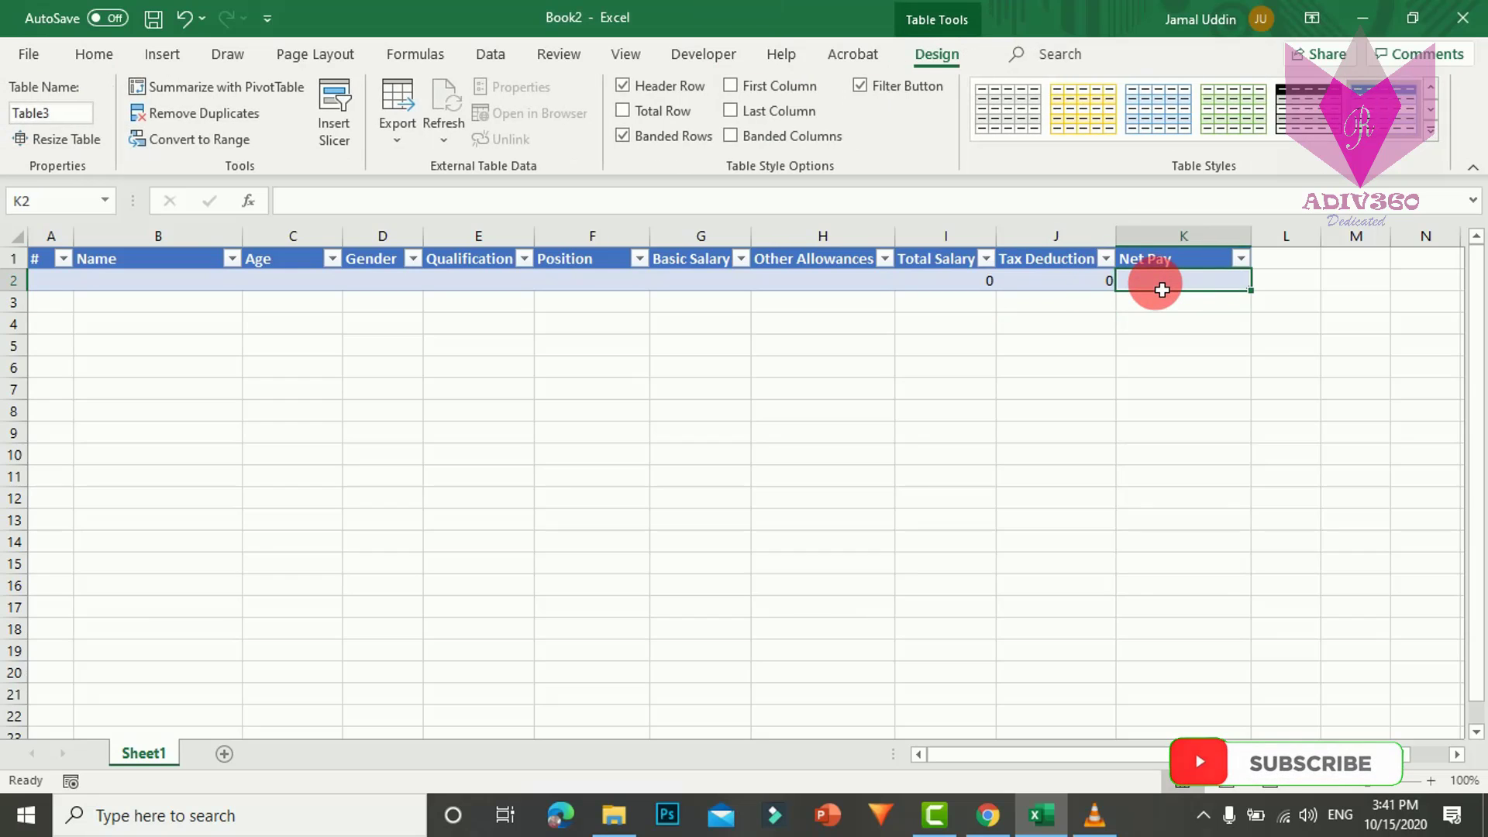
pyautogui.write('=')
pyautogui.press('Left')
pyautogui.press('Left')
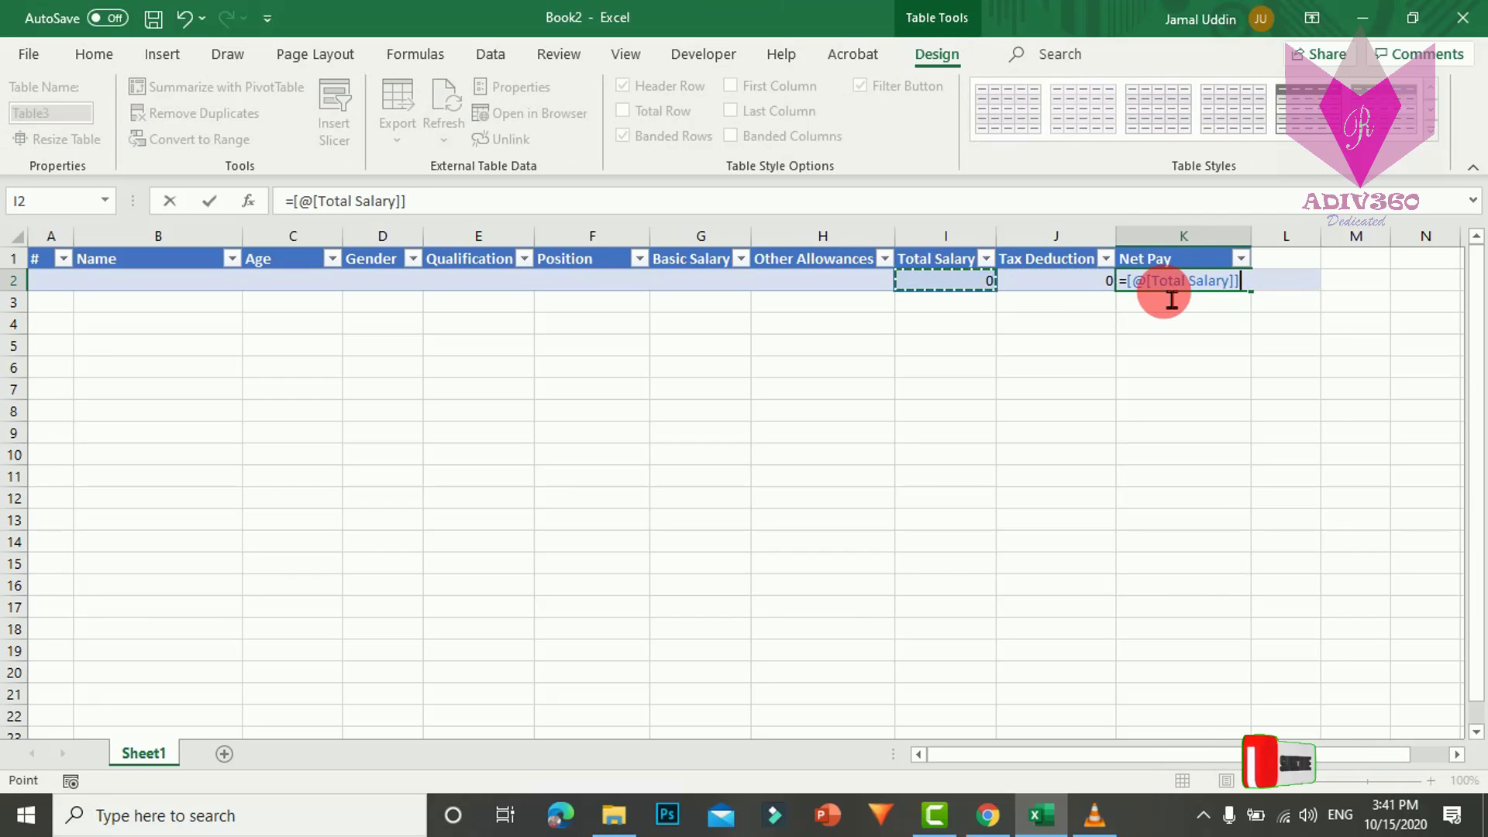
pyautogui.write('-')
pyautogui.press('Left')
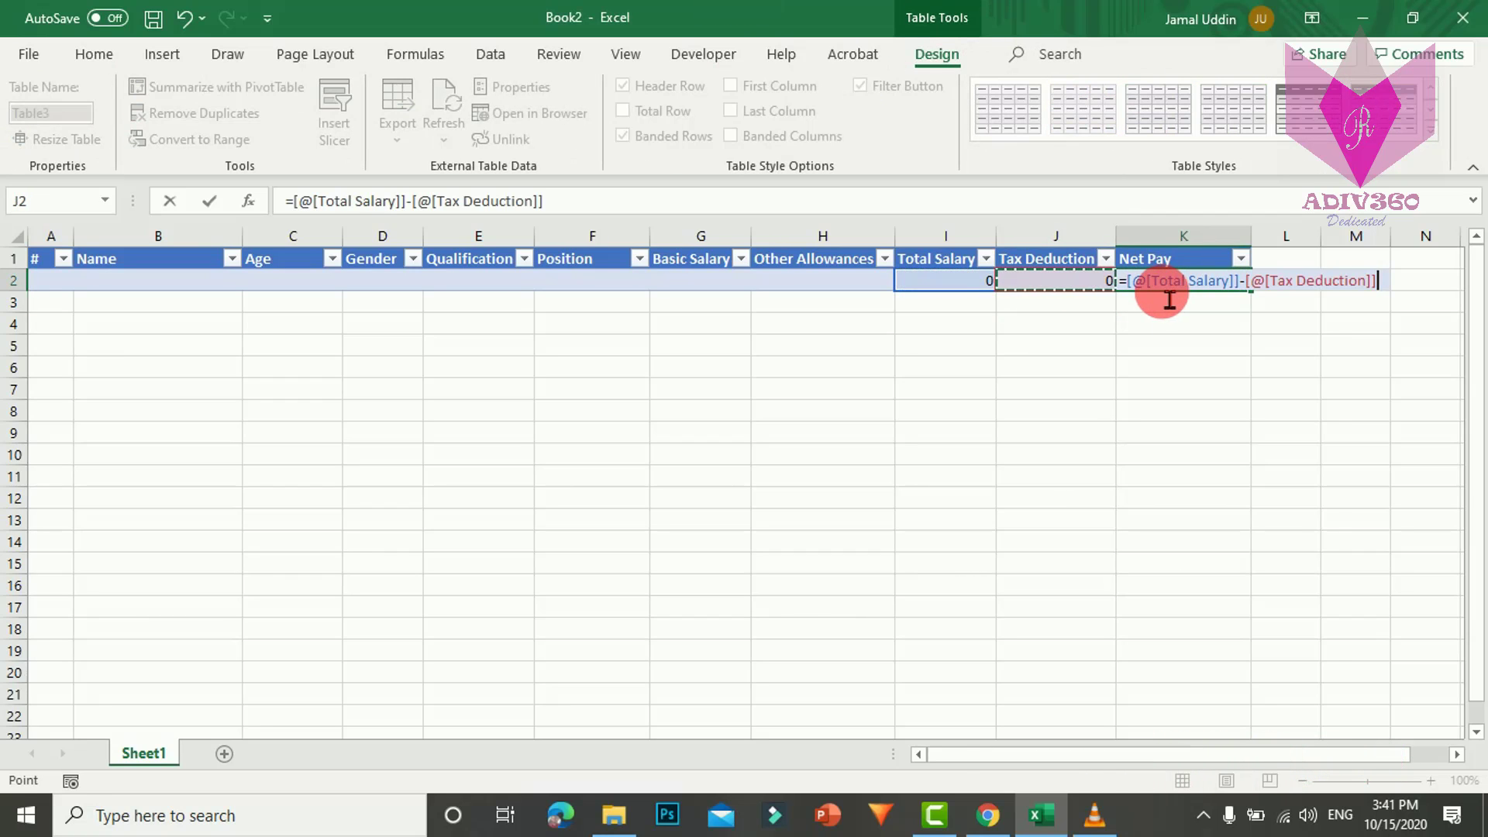
pyautogui.press('Return')
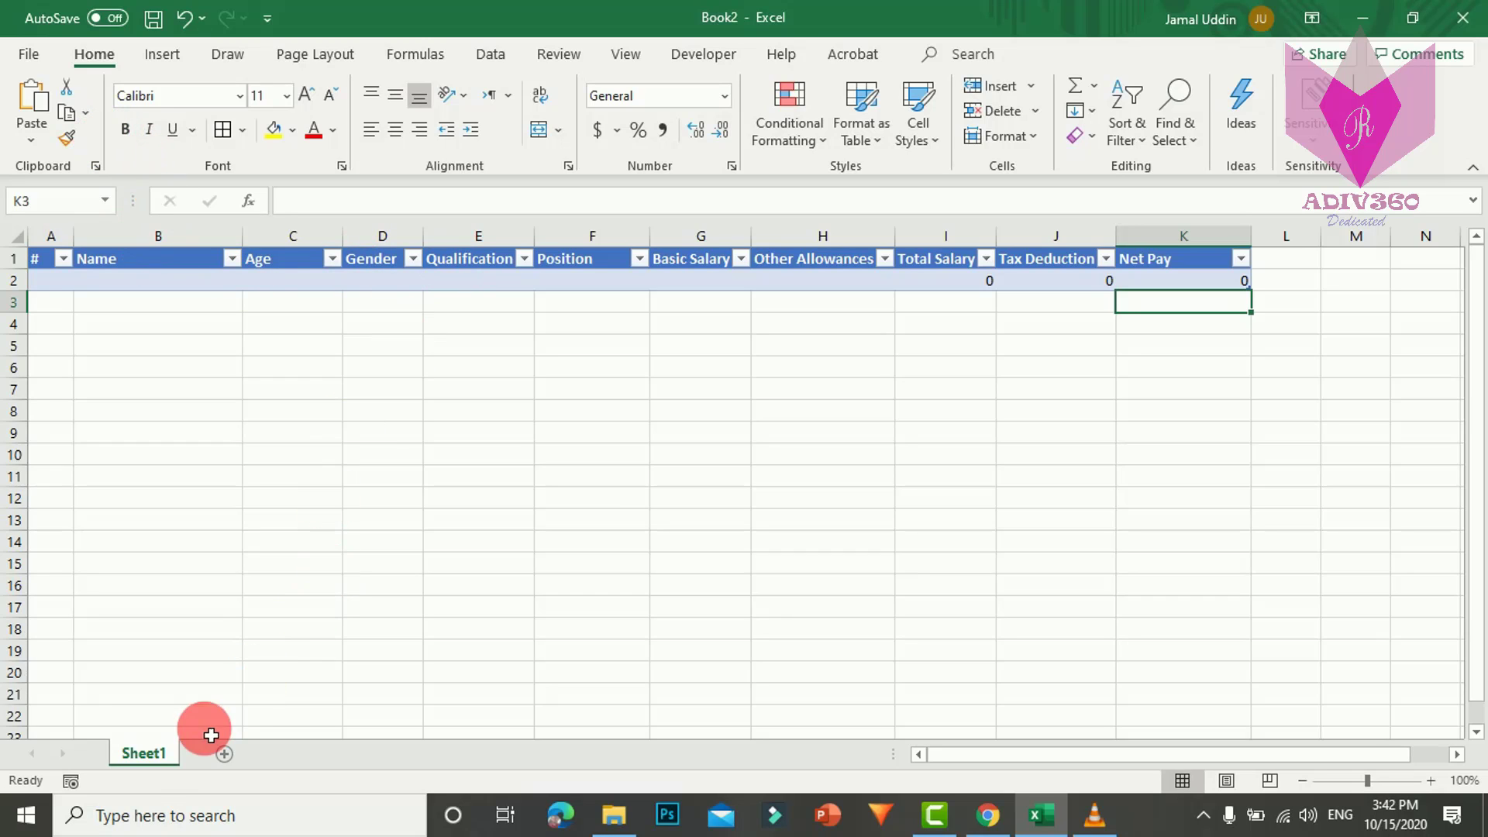
# Rename the worksheet Sheet1 as Data Entry Form.
pyautogui.rightClick(144, 757)
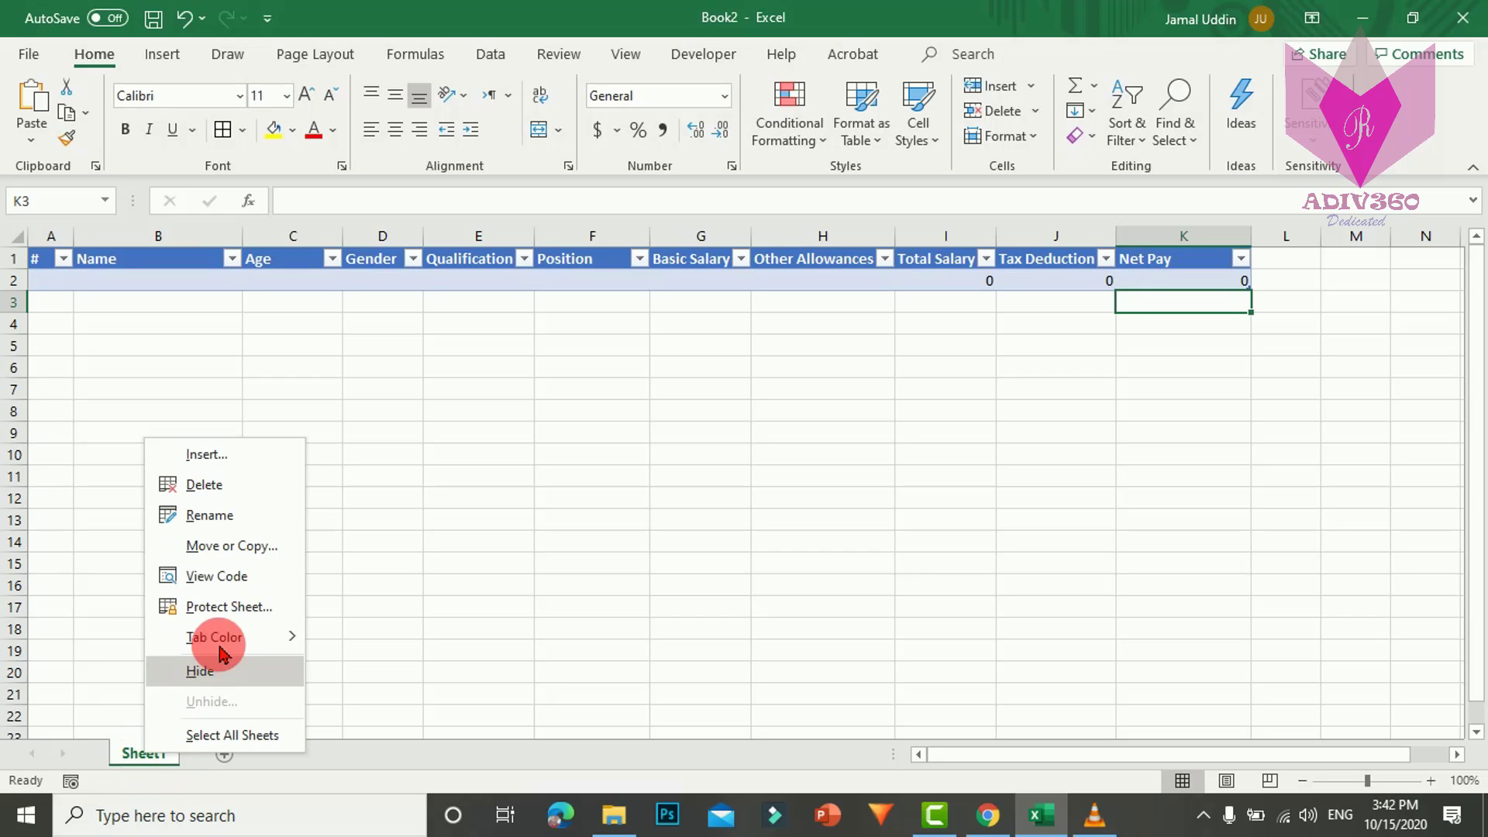
pyautogui.click(246, 521)
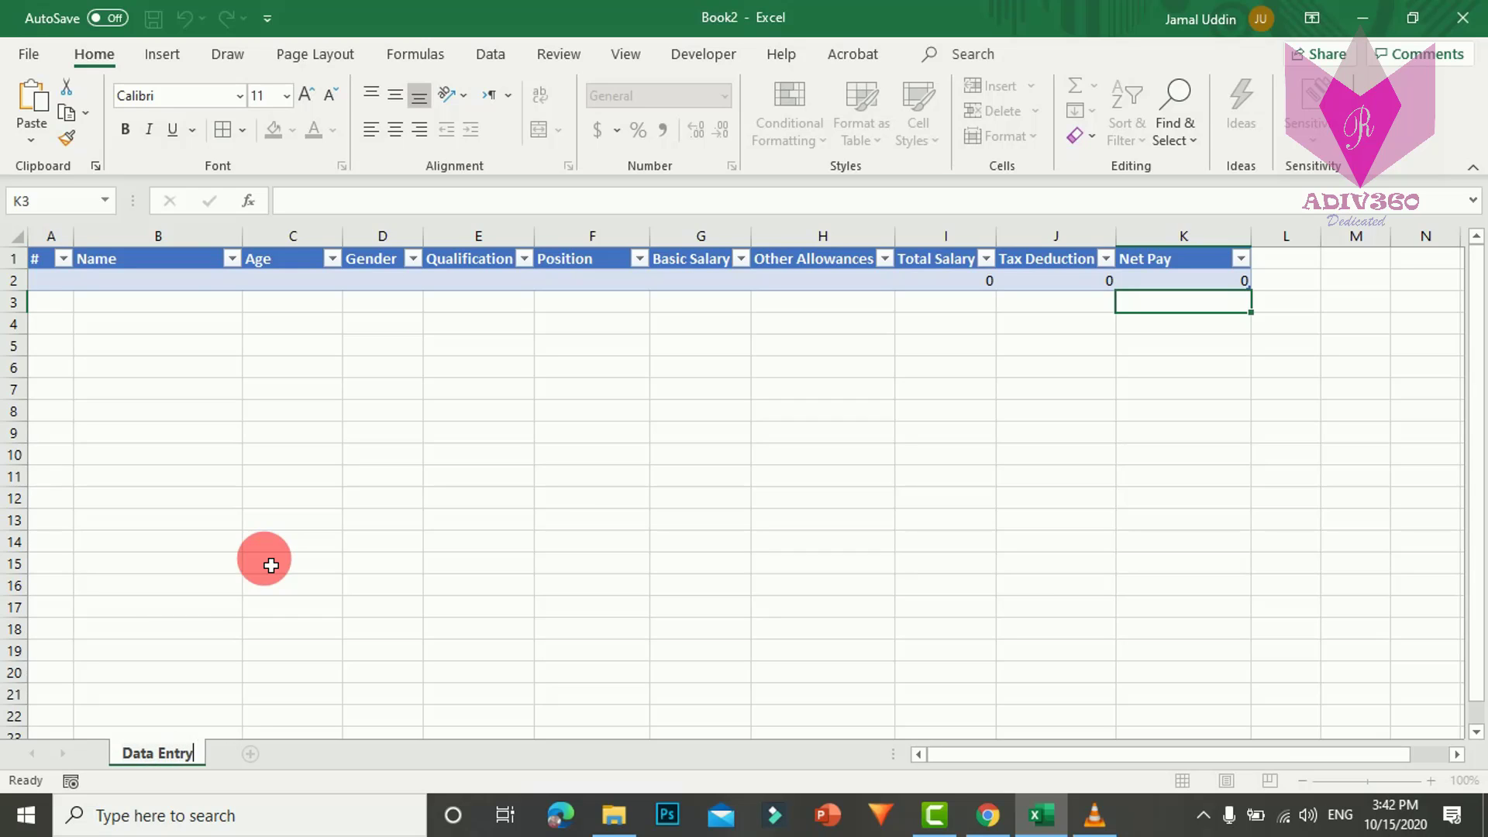
pyautogui.press('Return')
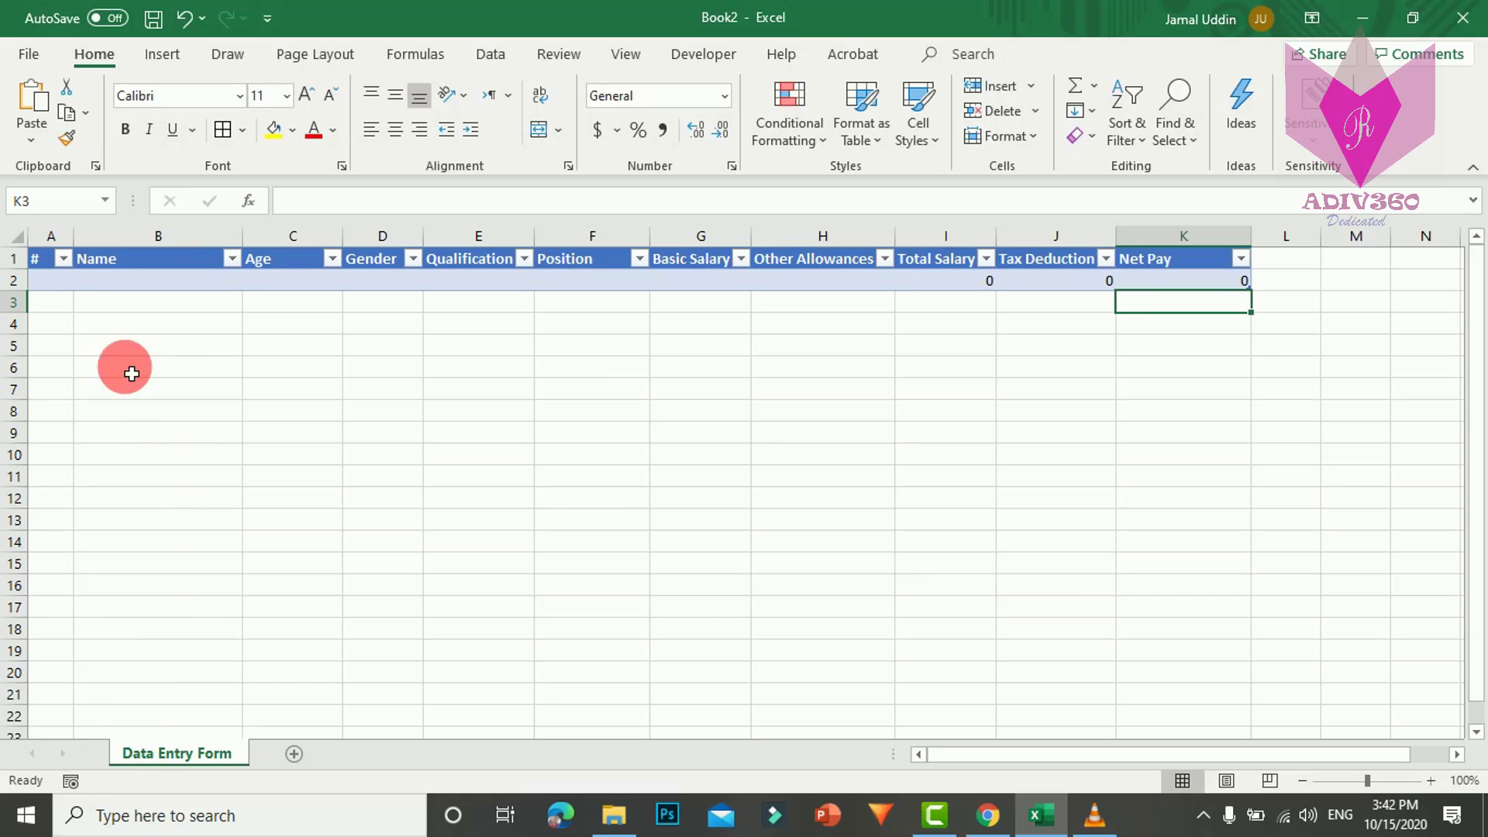
# Open the ribbon customization settings in the Excel options.
pyautogui.click(505, 409)
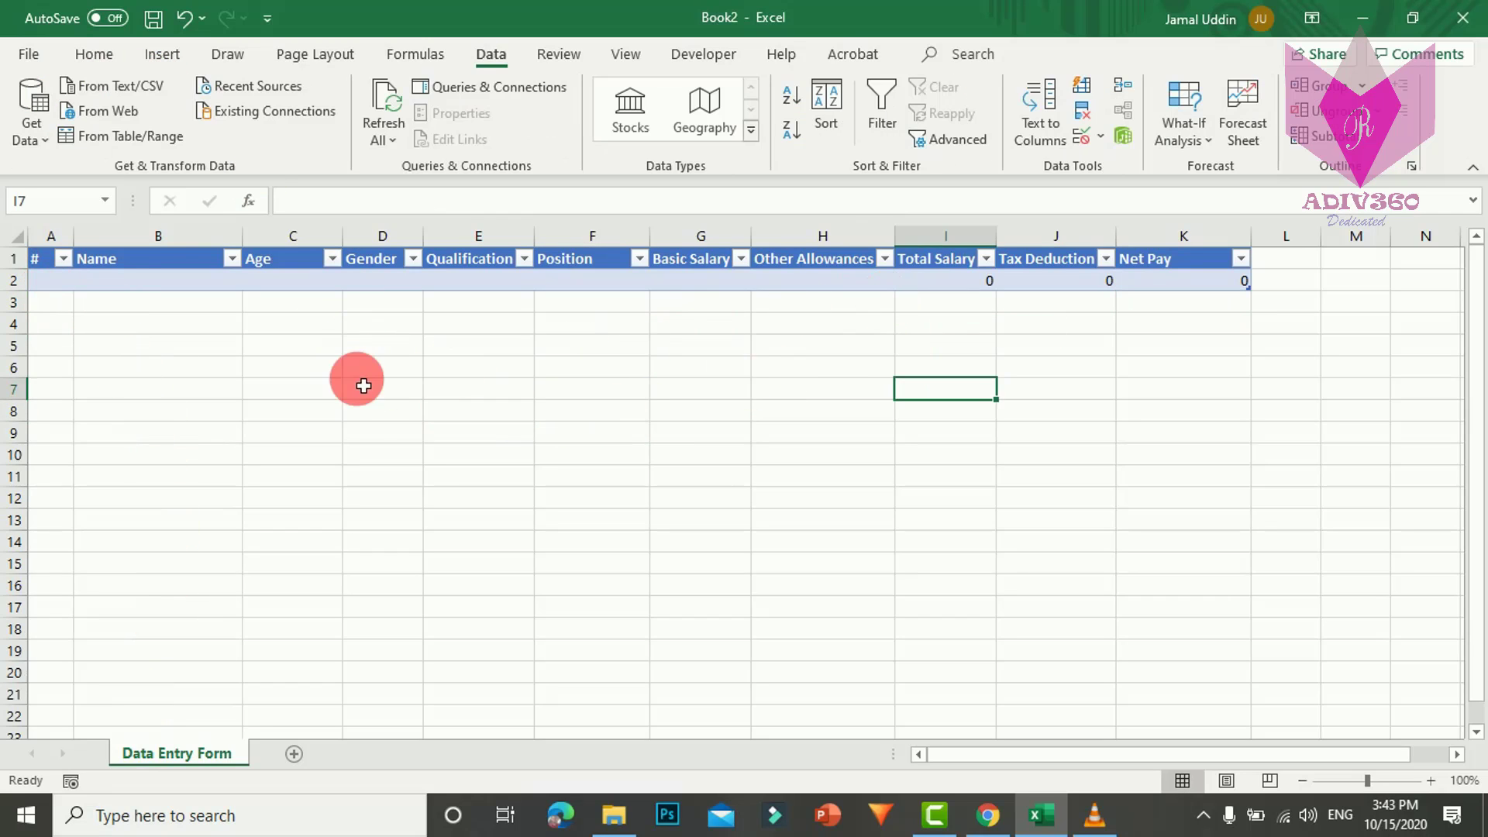
pyautogui.click(28, 53)
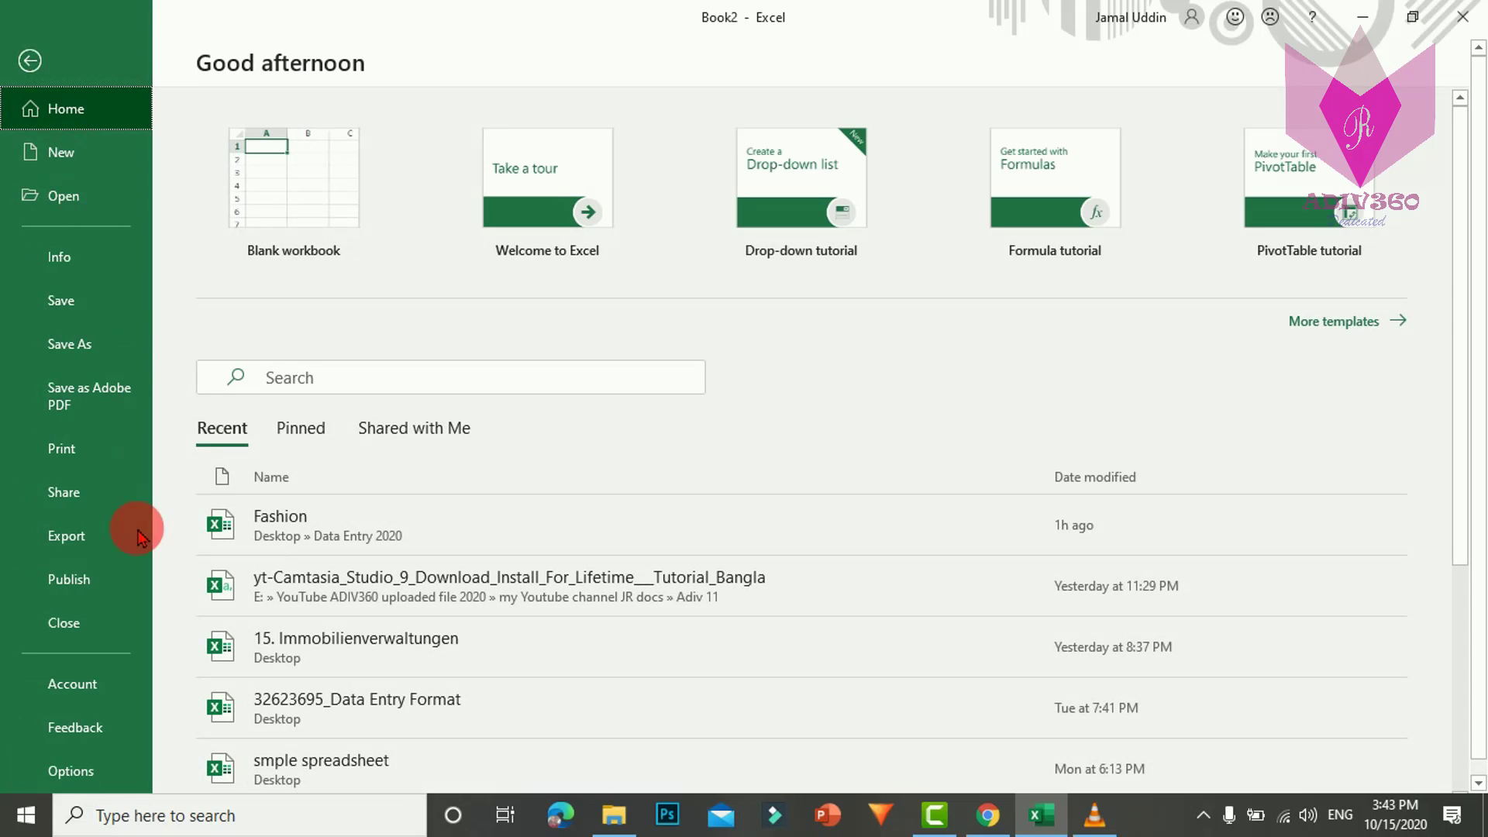
pyautogui.click(72, 771)
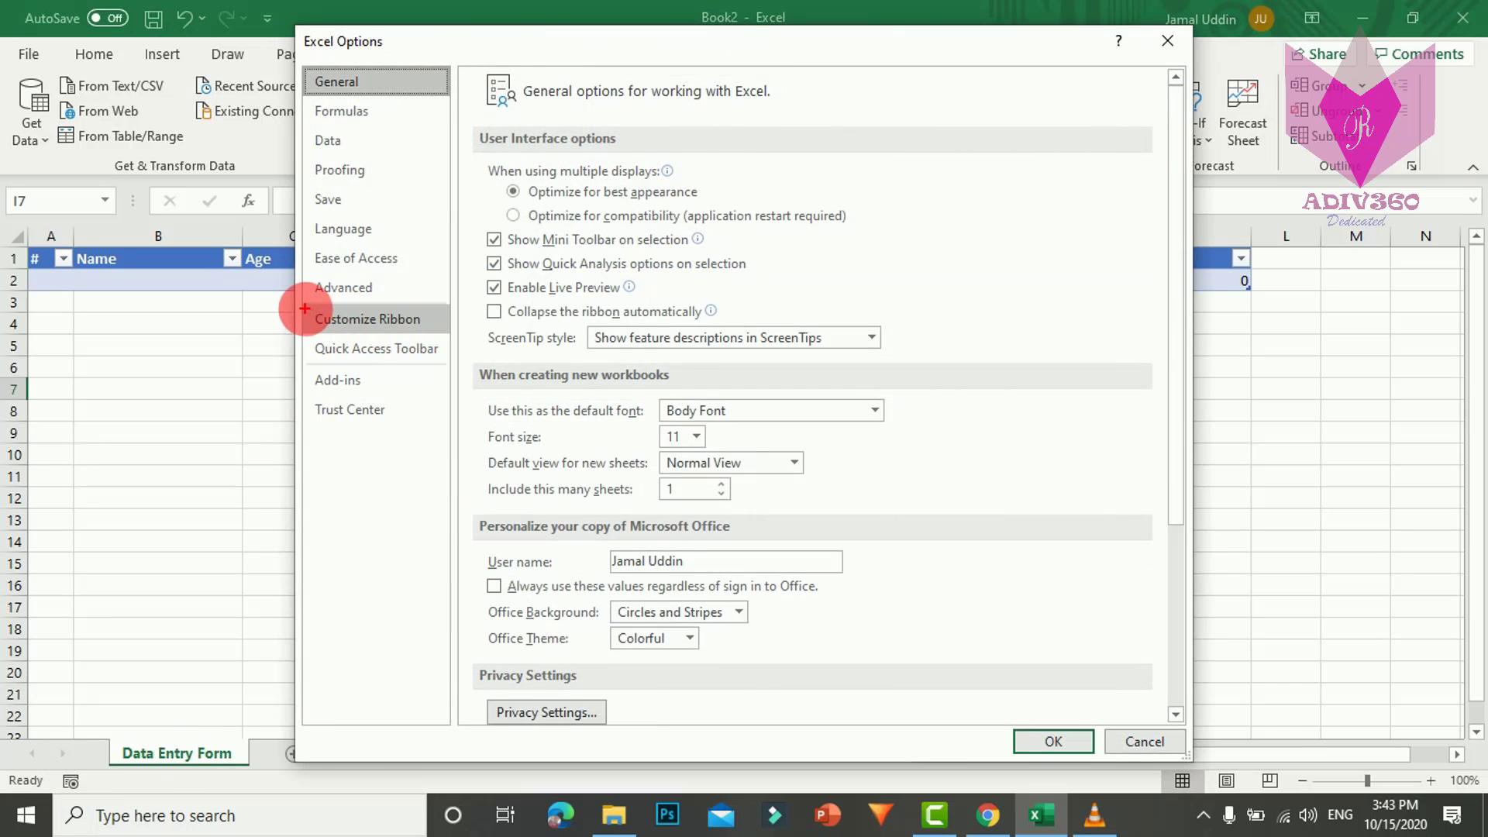
pyautogui.click(391, 330)
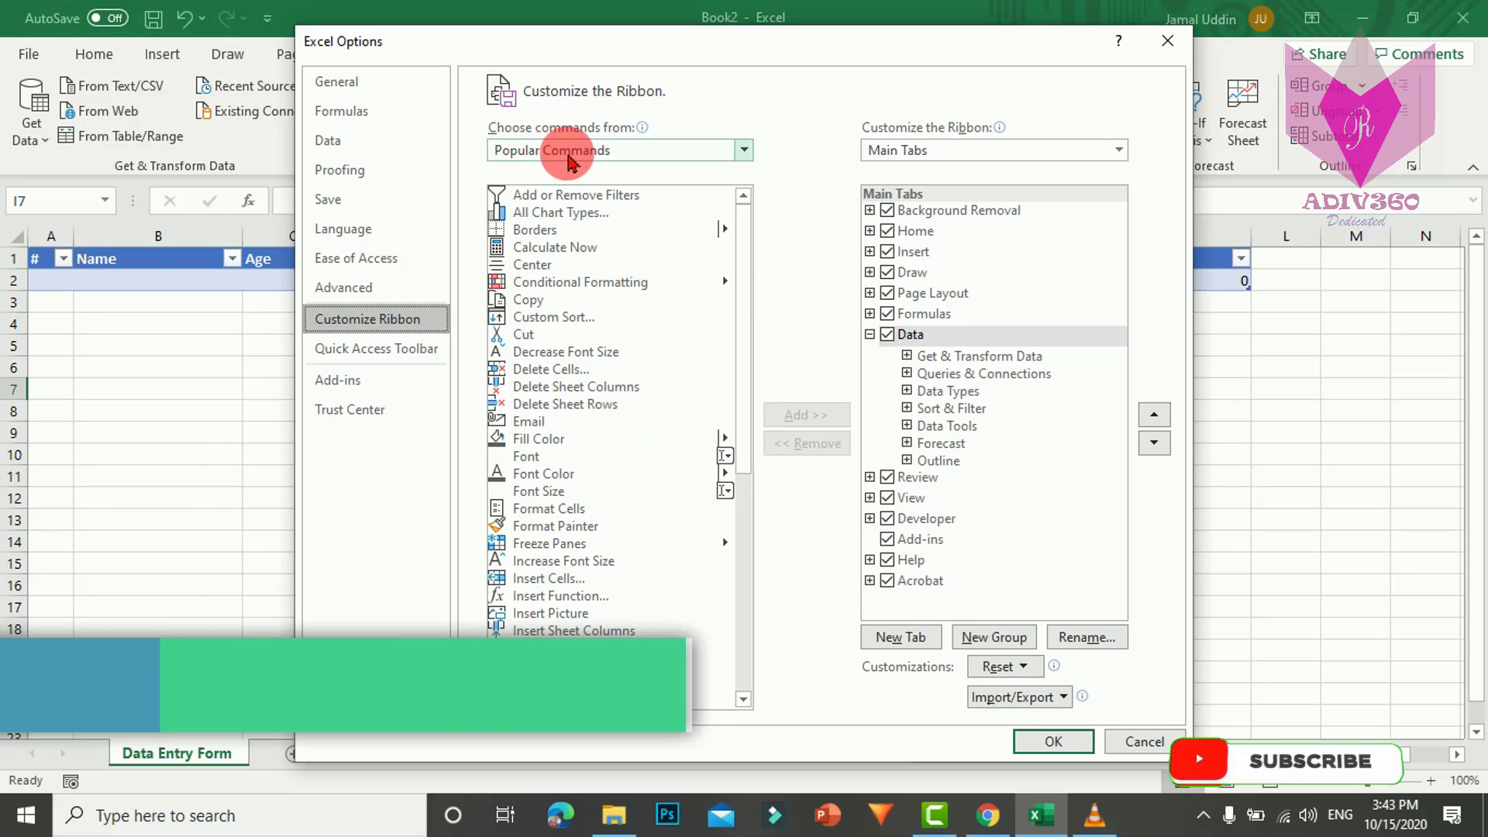
# List the commands not in the ribbon and select the Form command.
pyautogui.click(745, 151)
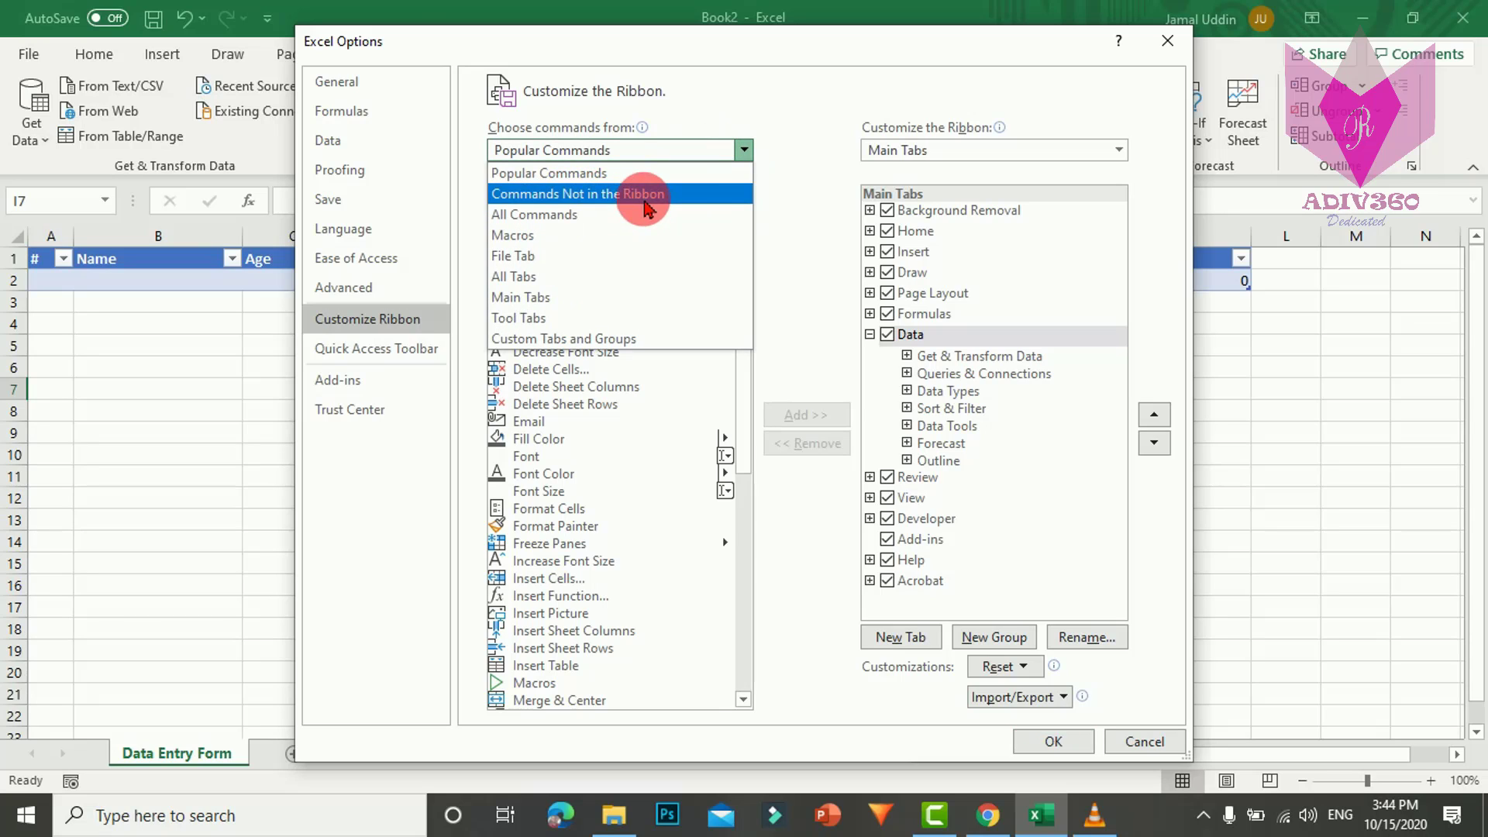
pyautogui.click(703, 194)
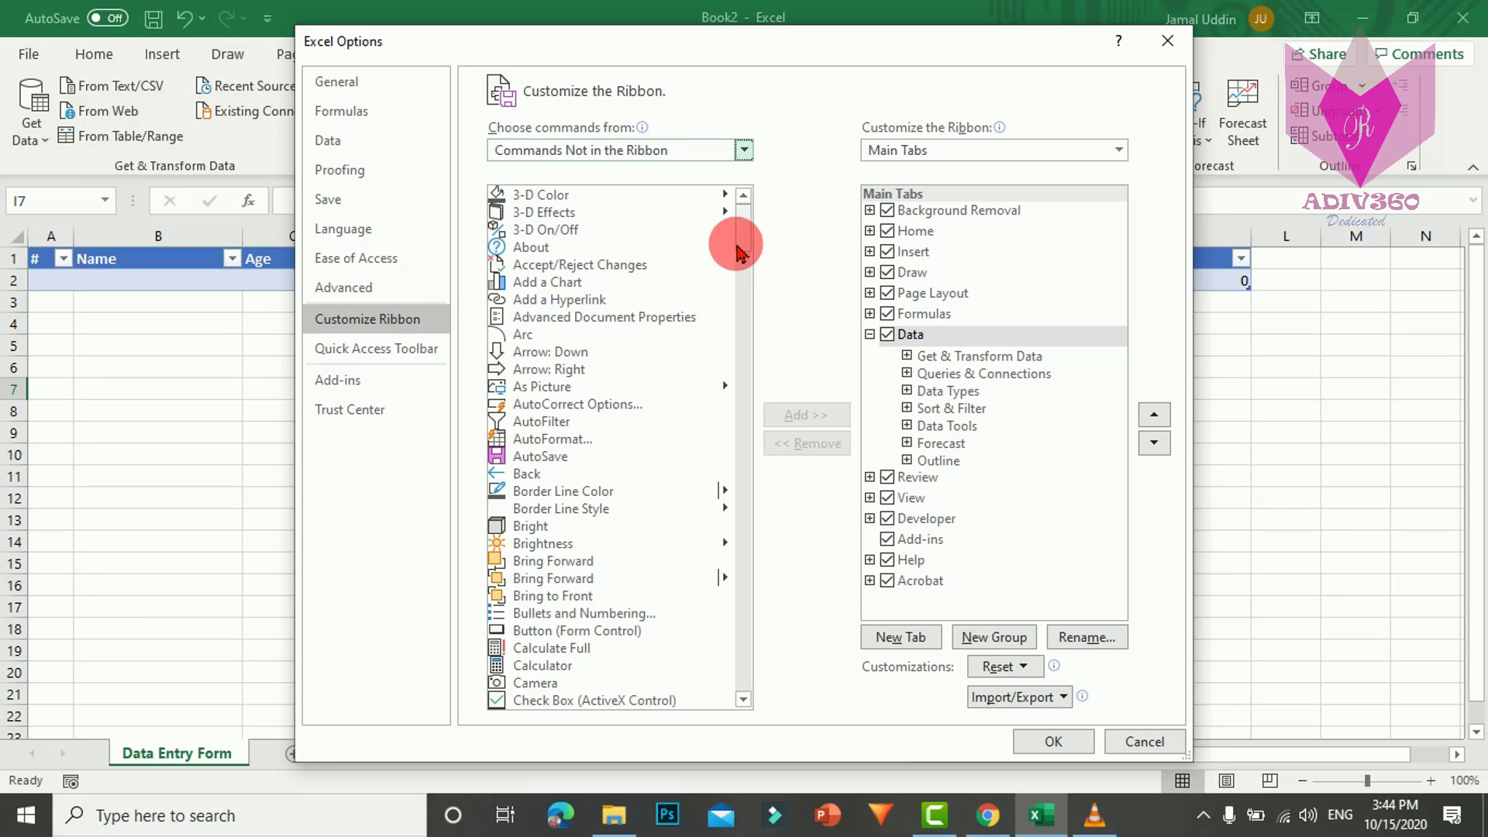
pyautogui.moveTo(745, 242); pyautogui.dragTo(748, 279)
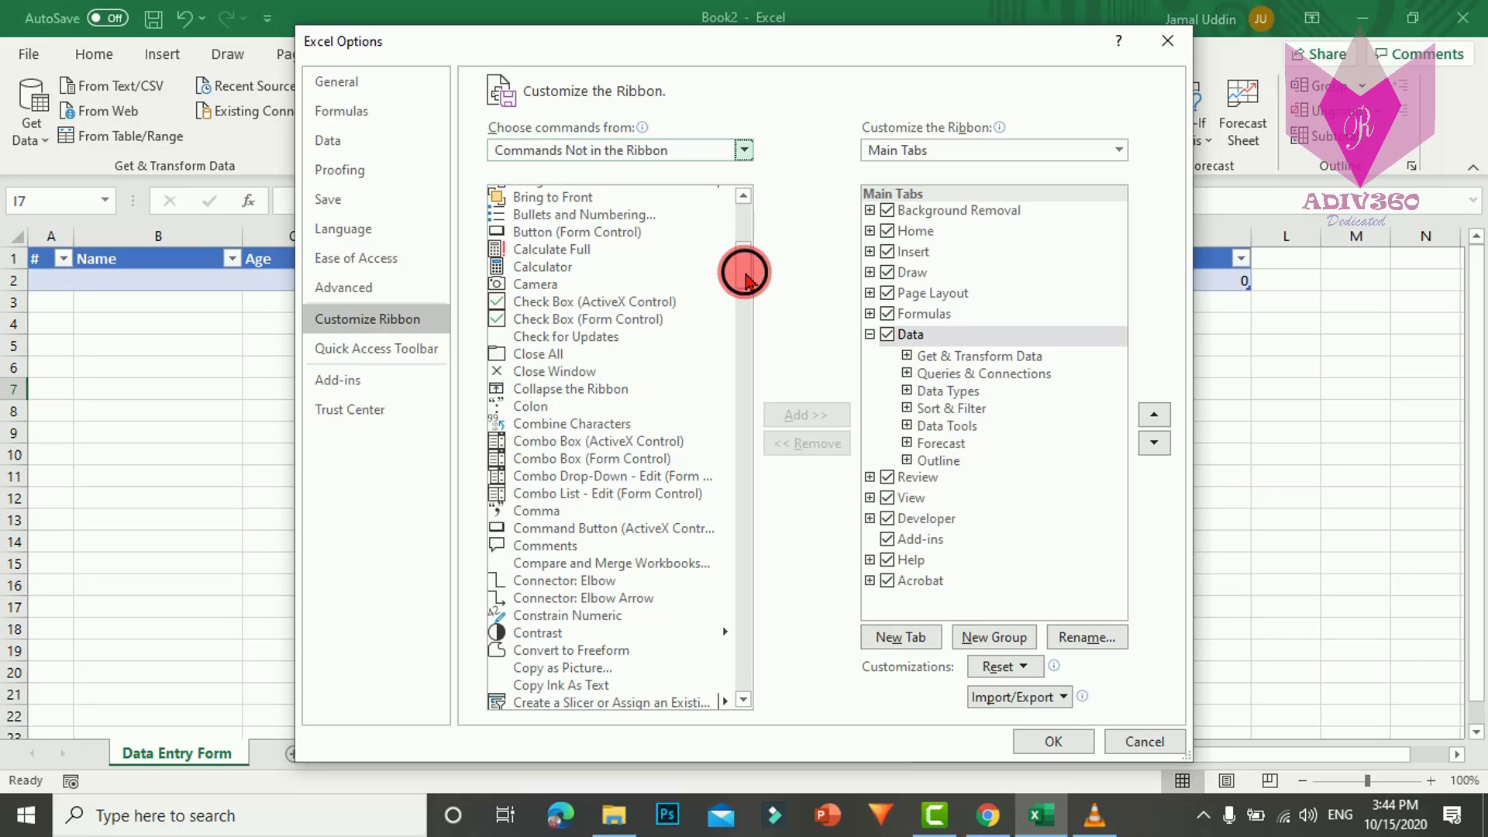
pyautogui.moveTo(746, 281); pyautogui.dragTo(751, 336)
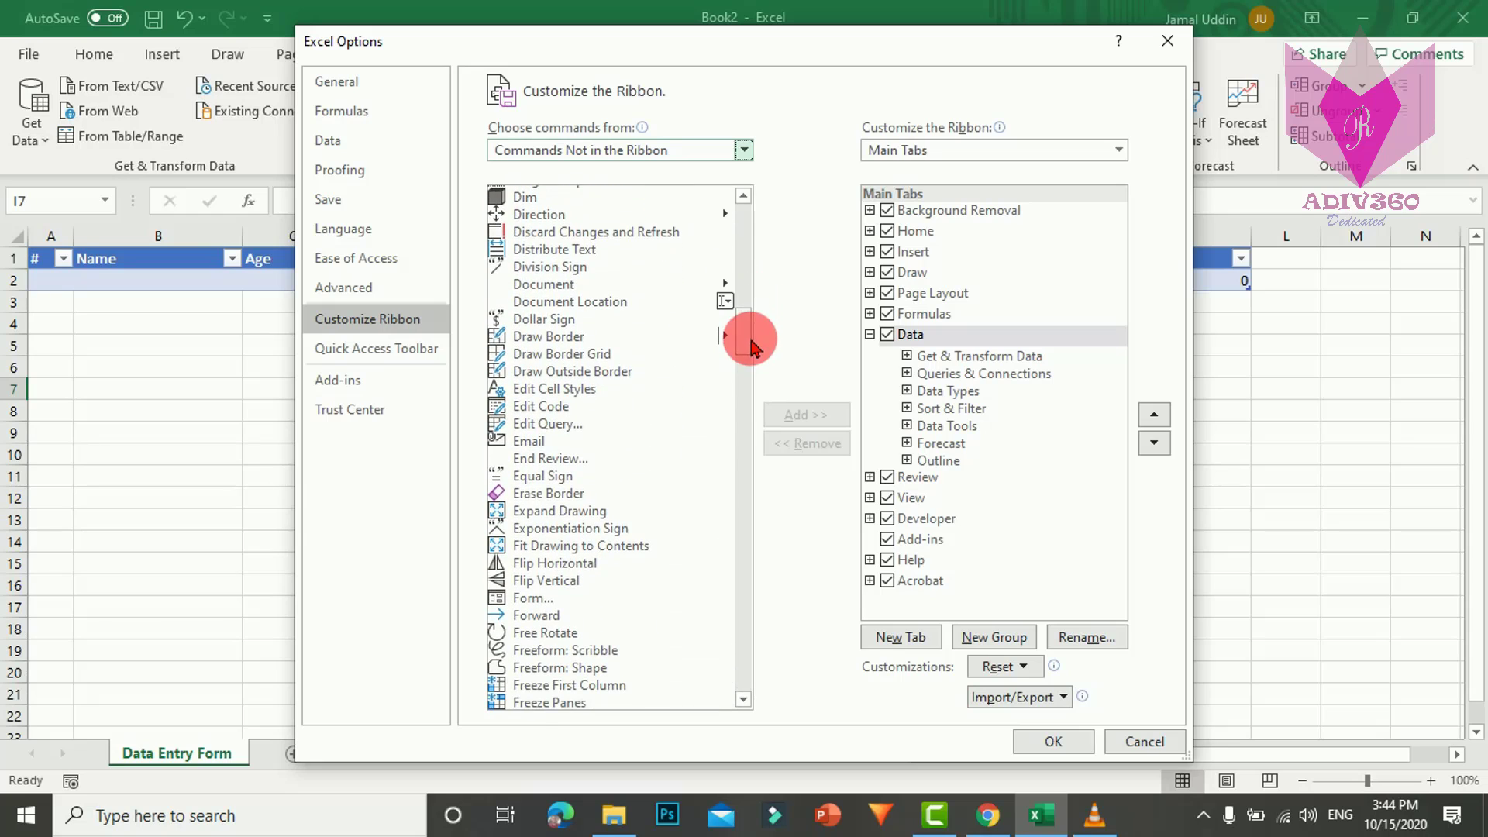
pyautogui.click(531, 599)
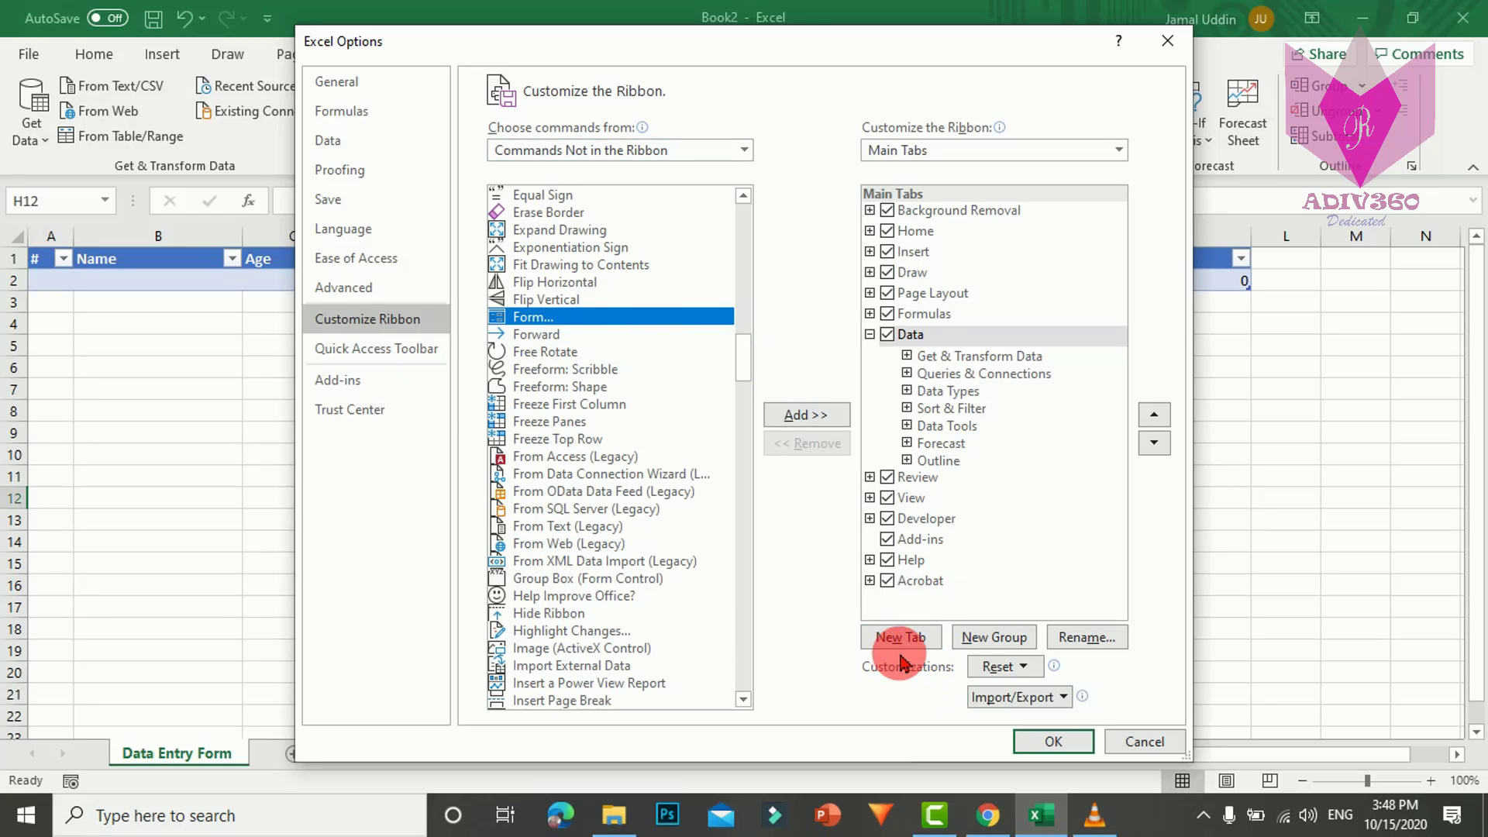
# Create a custom ribbon tab after Data and rename it Data Entry.
pyautogui.click(903, 640)
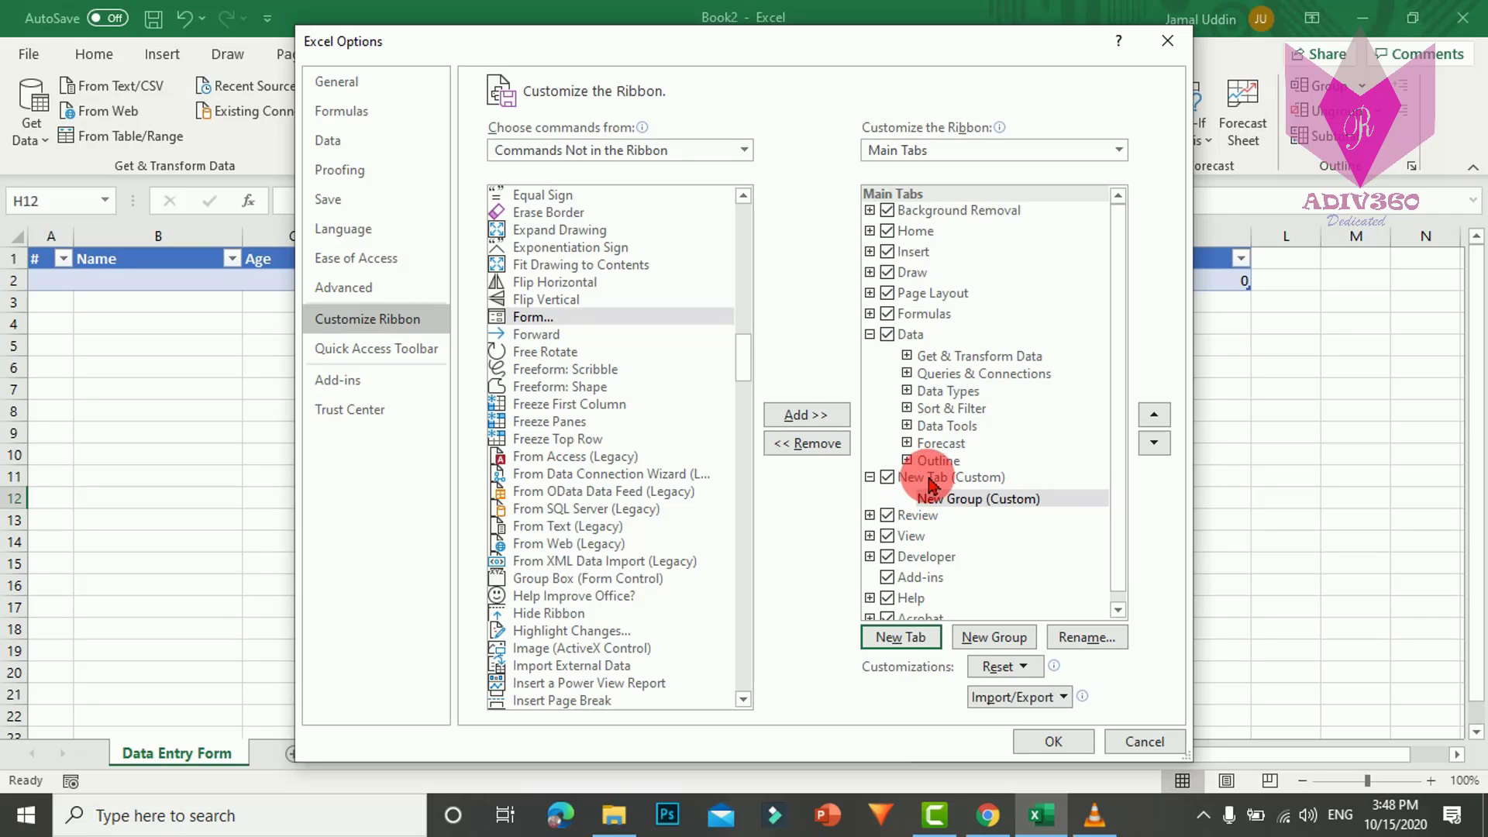
pyautogui.click(932, 484)
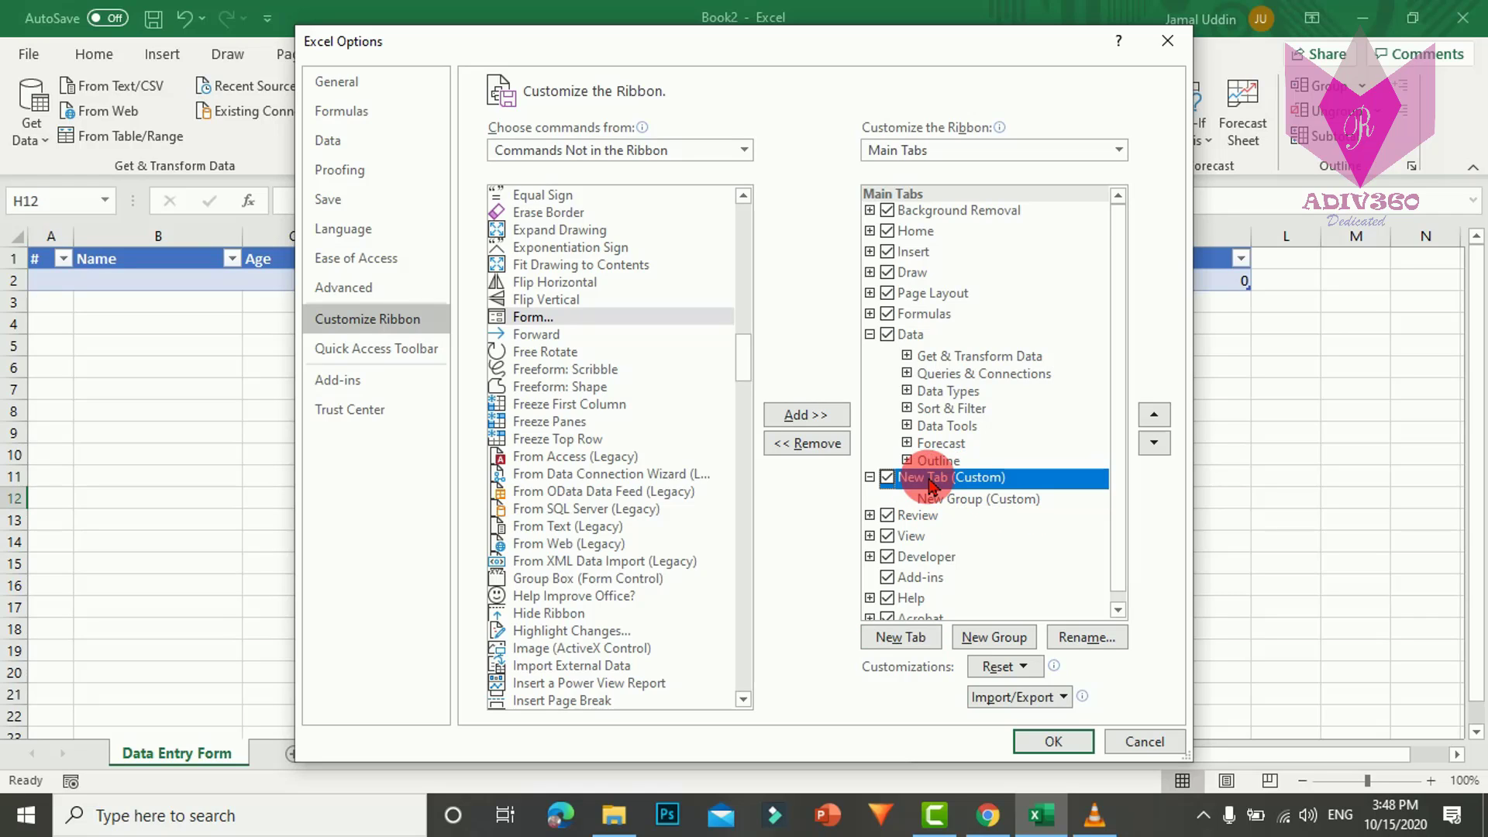
pyautogui.click(1081, 643)
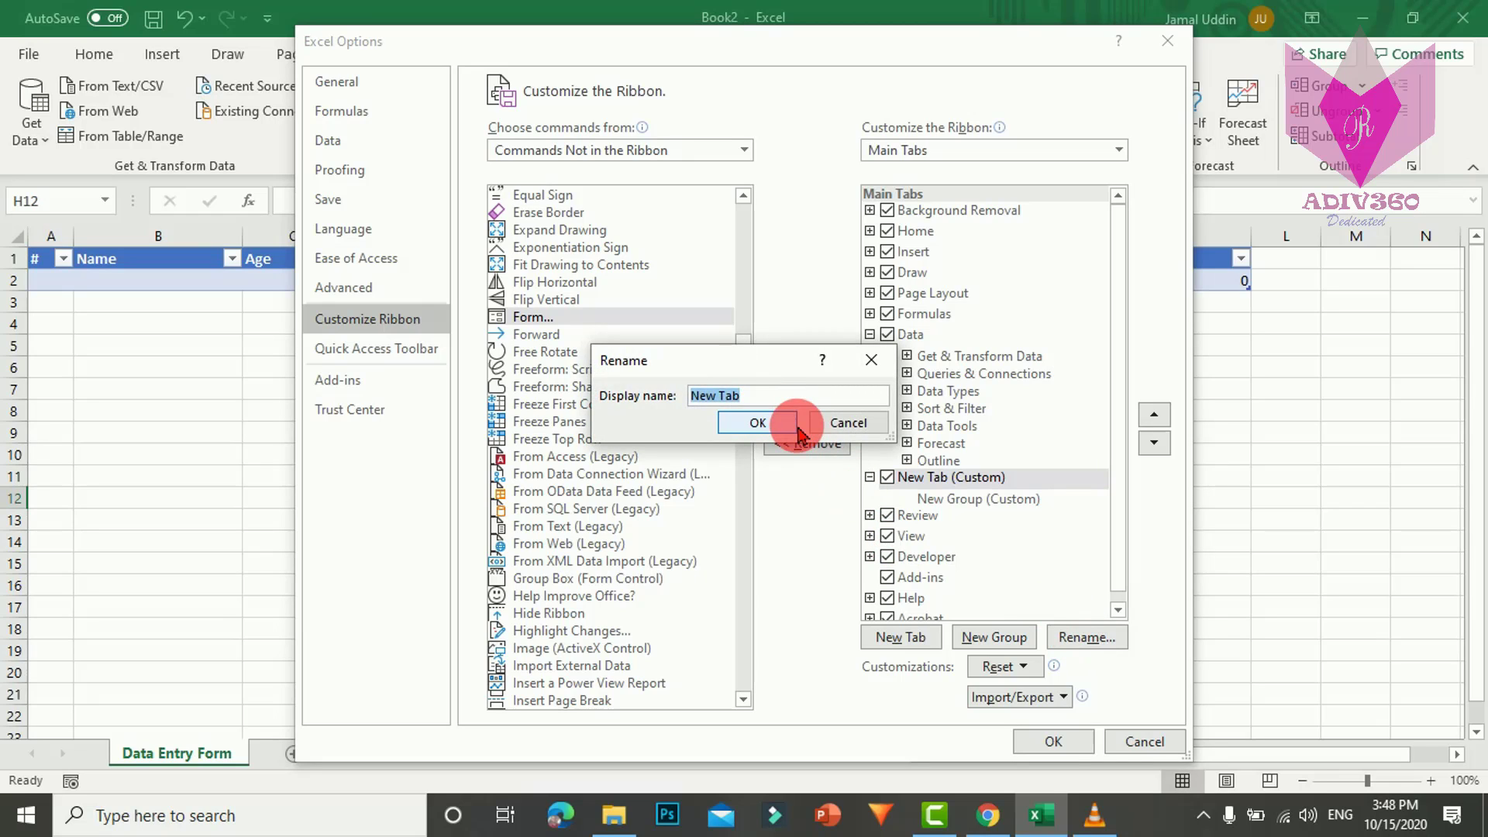
pyautogui.write('Data Entry')
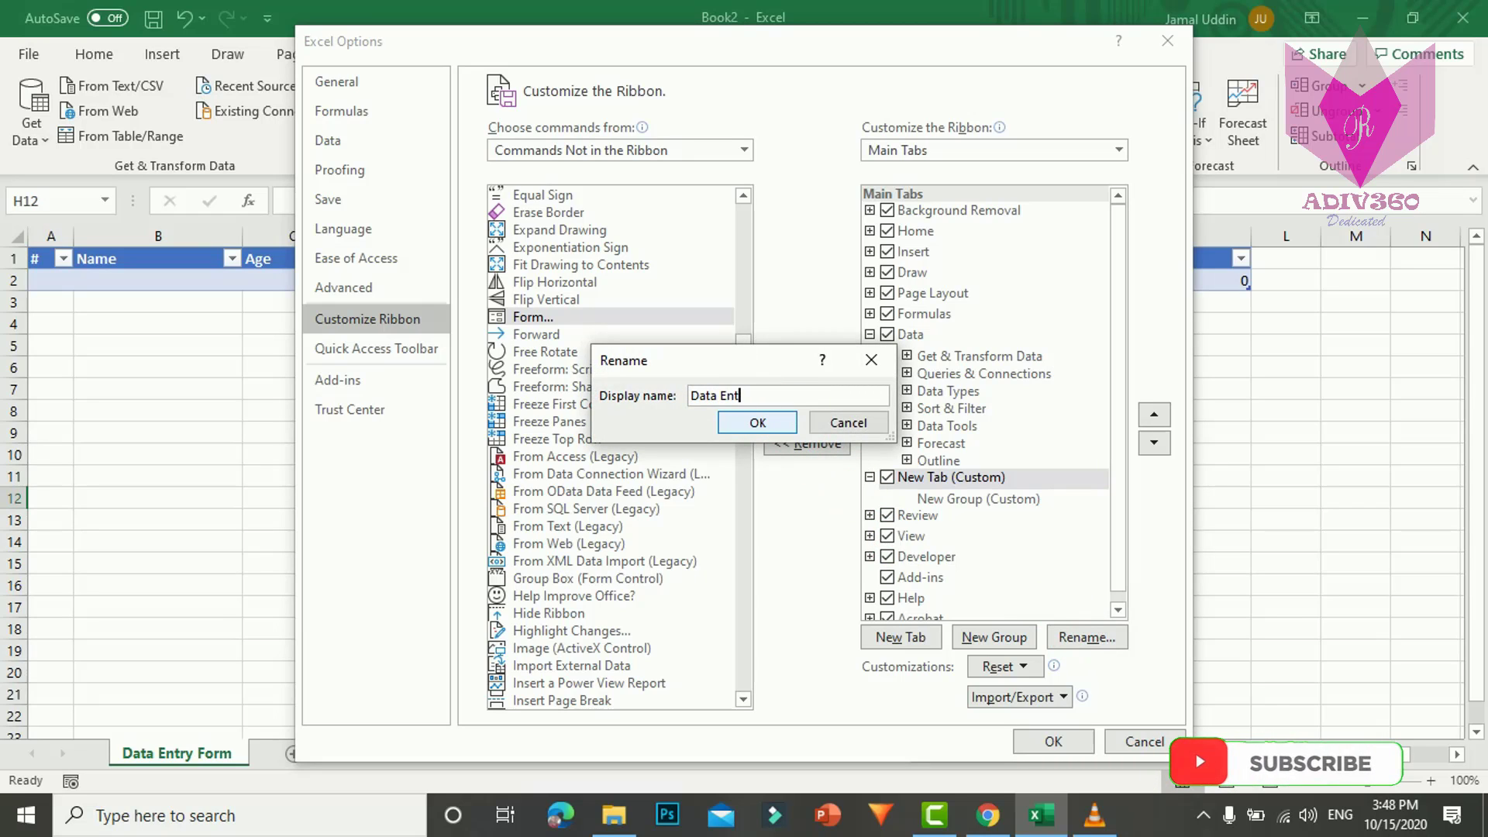
pyautogui.click(784, 421)
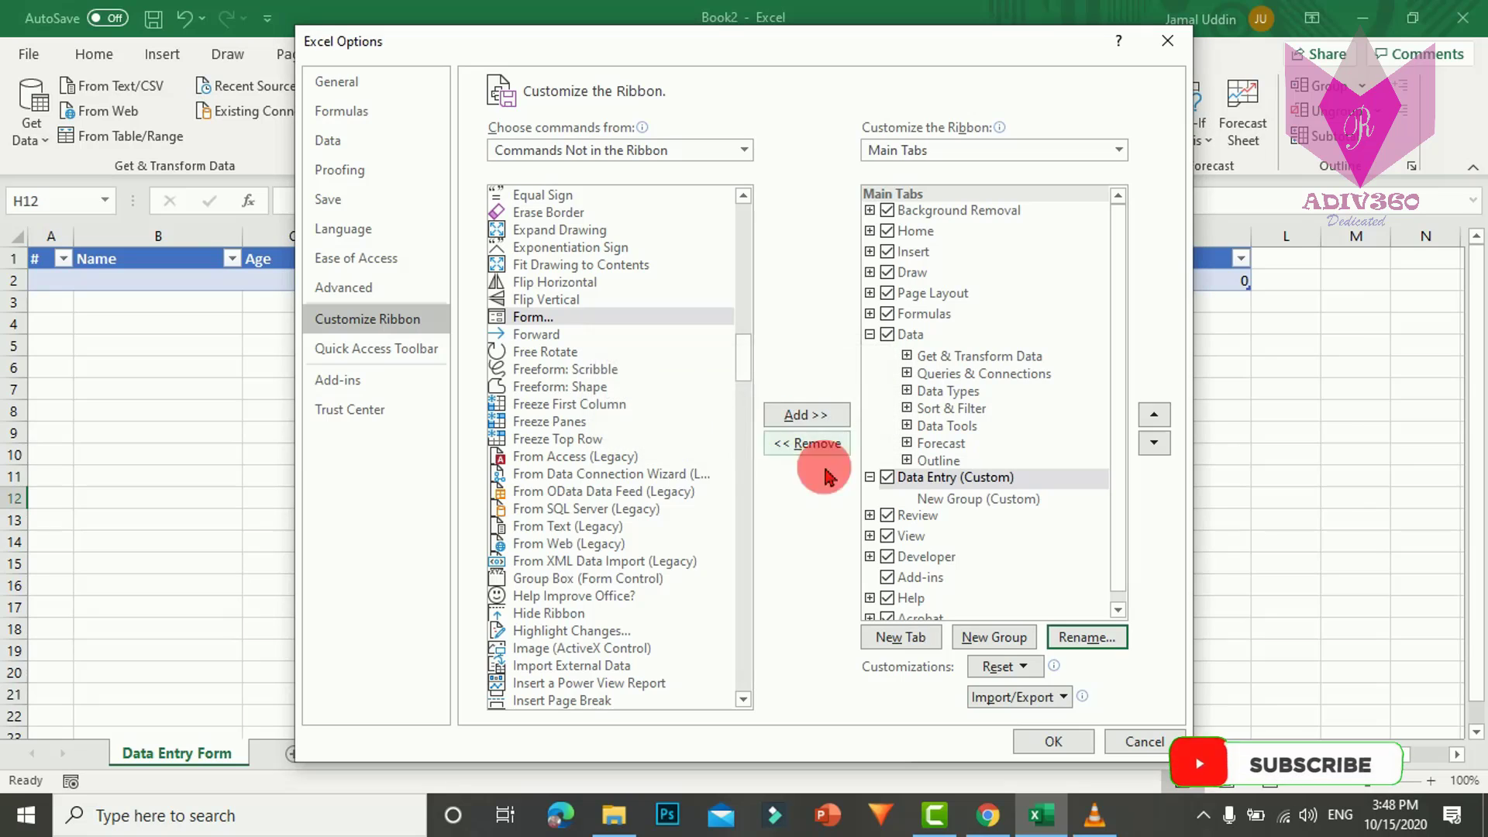
# Add the Form command to the new group of the custom Data Entry tab and apply the ribbon changes.
pyautogui.click(973, 505)
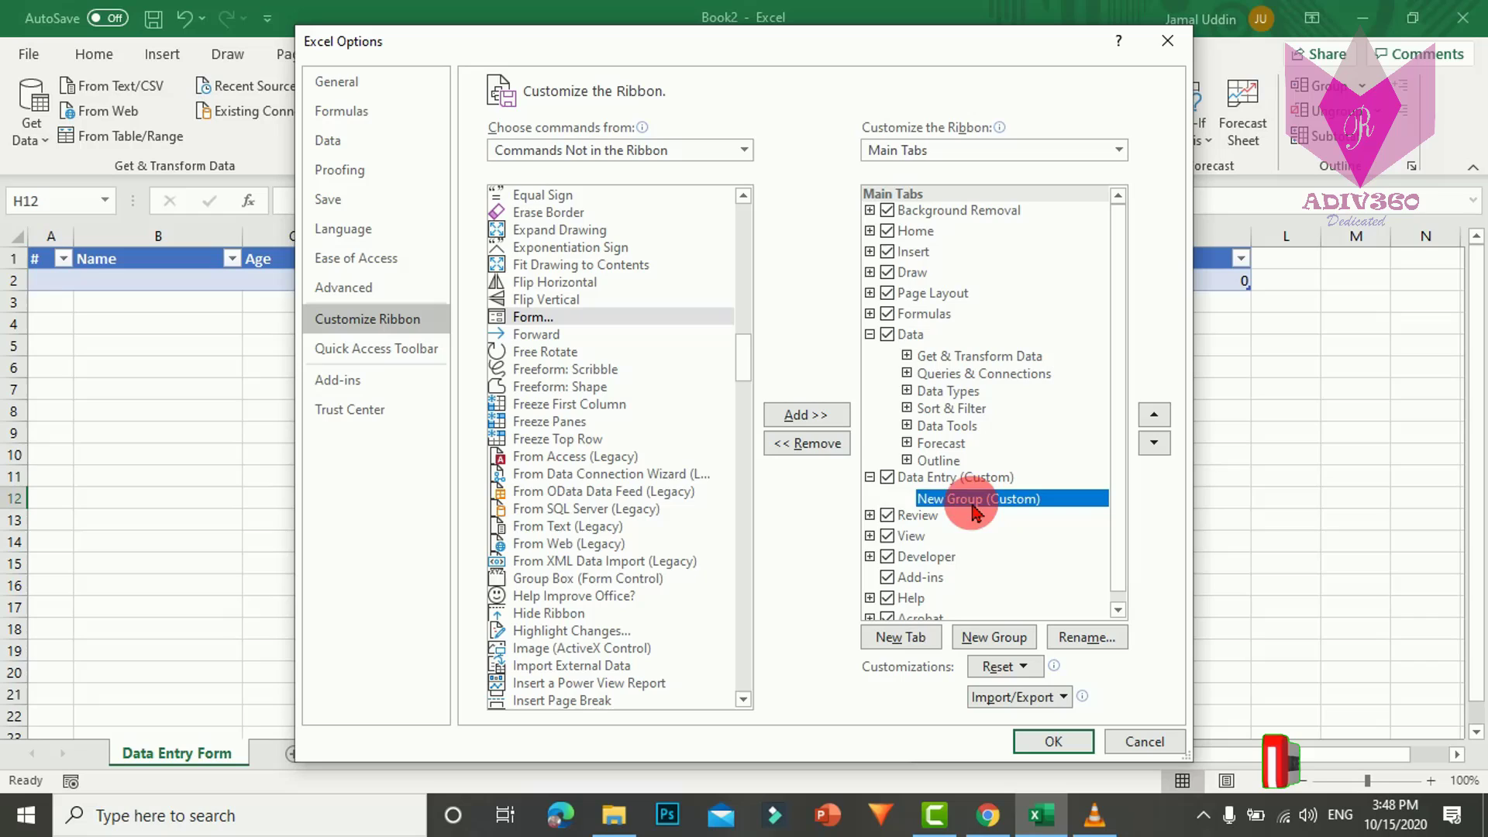
pyautogui.click(819, 421)
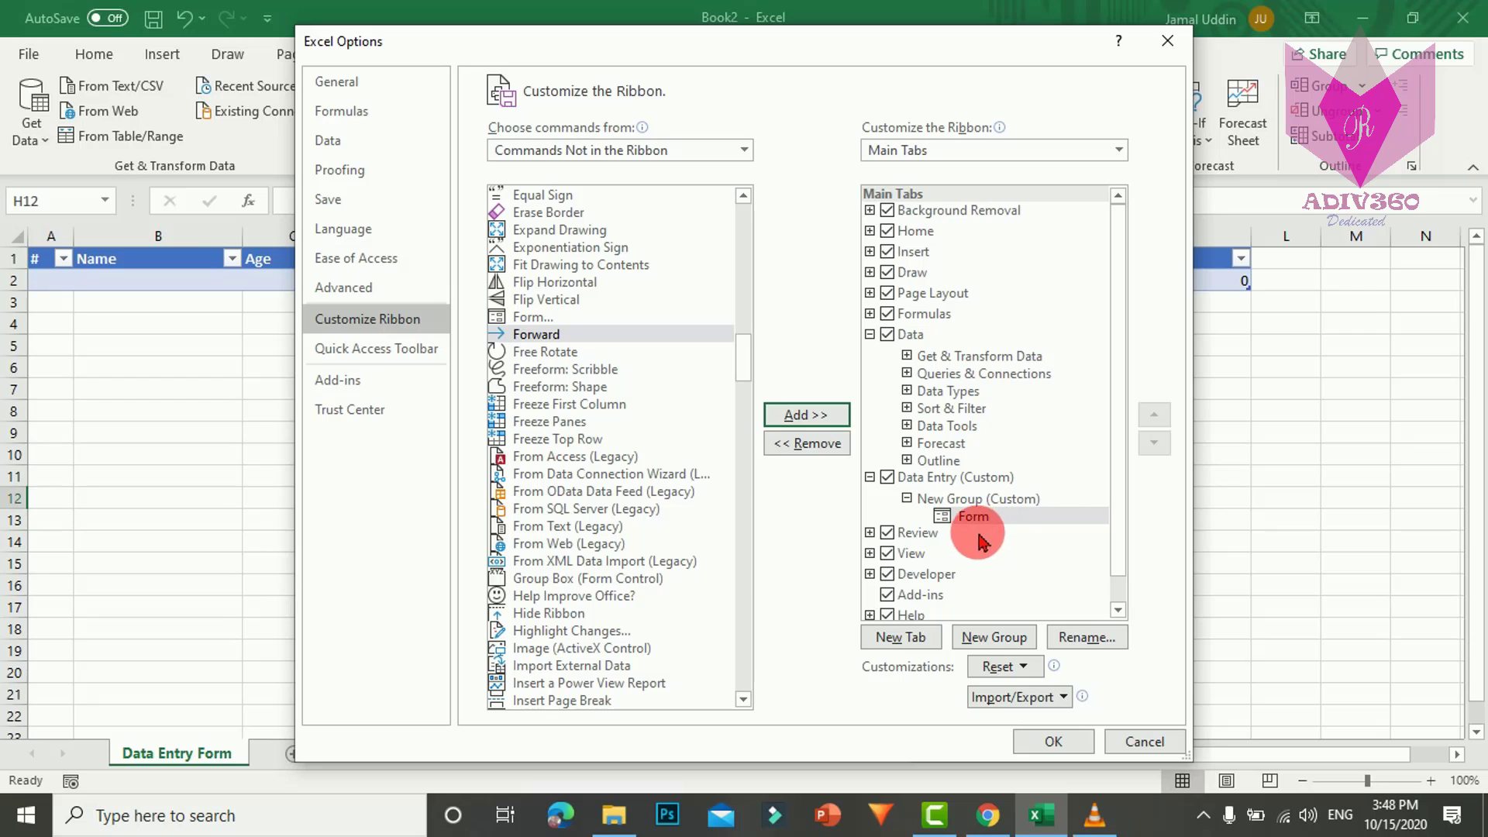
pyautogui.click(1057, 745)
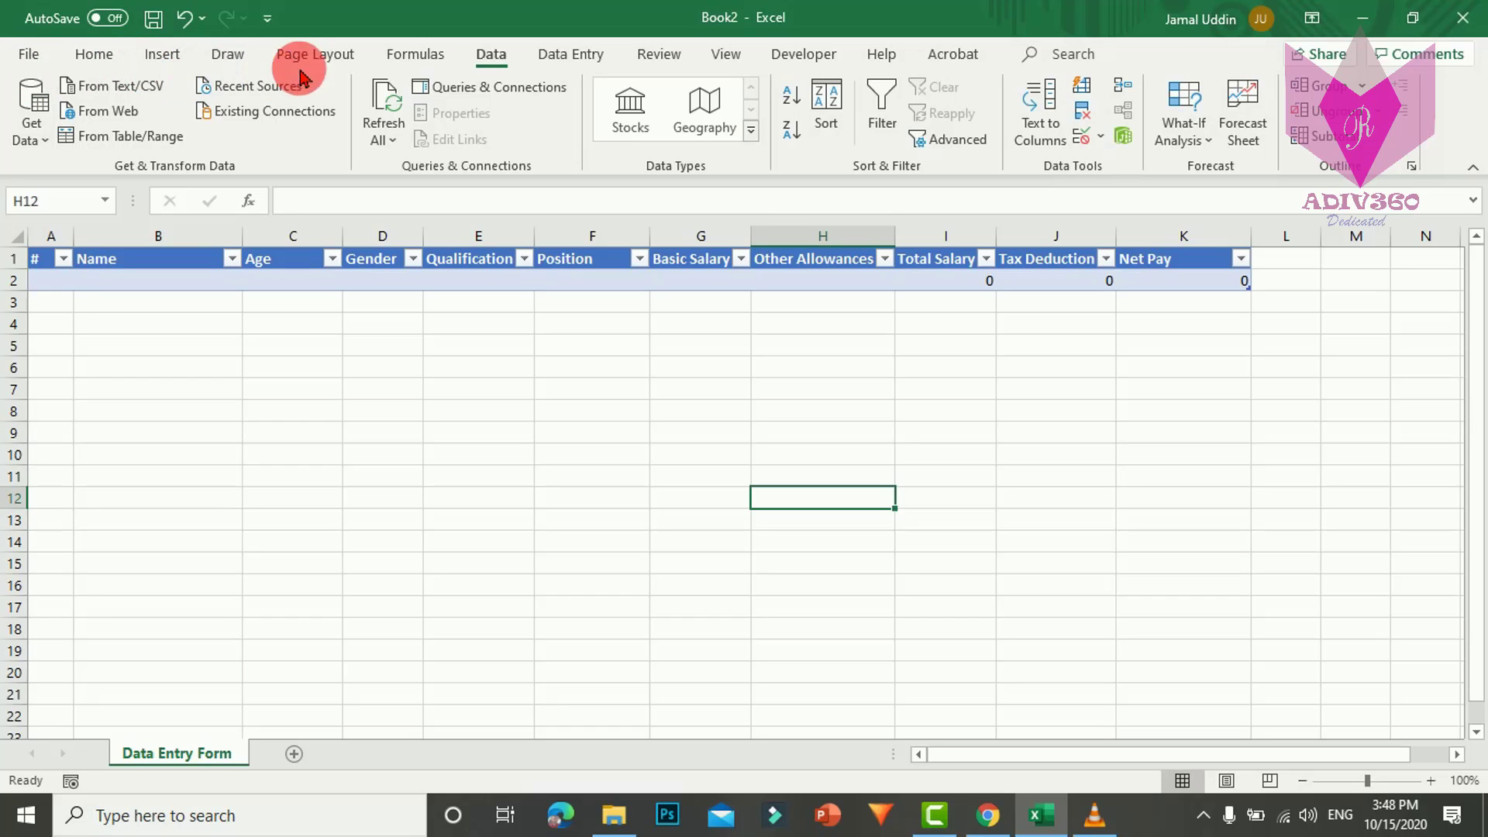
# Open the data entry form for the salary table with the newly added Form command.
pyautogui.click(568, 61)
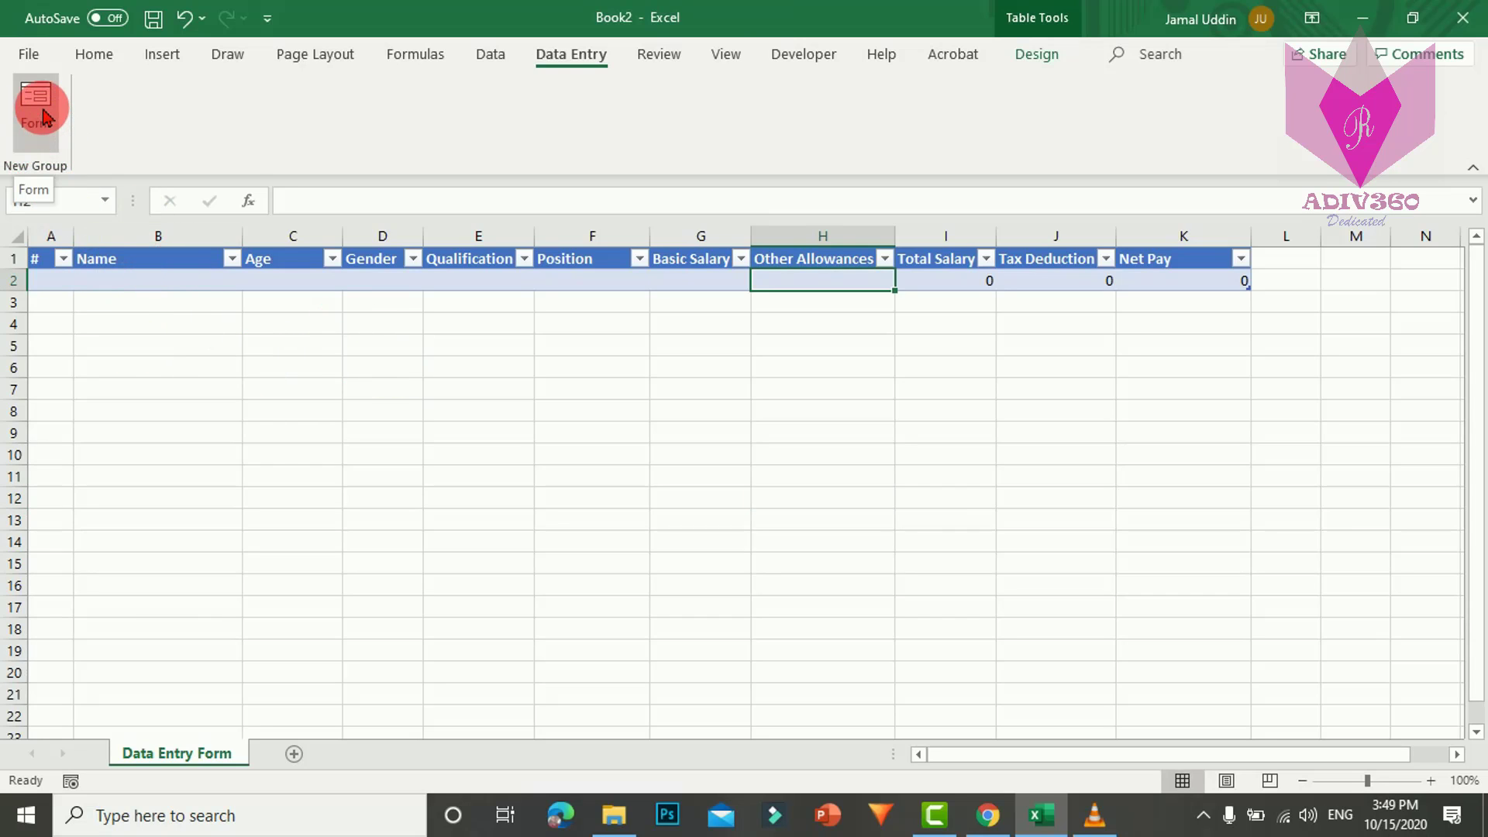
pyautogui.click(43, 115)
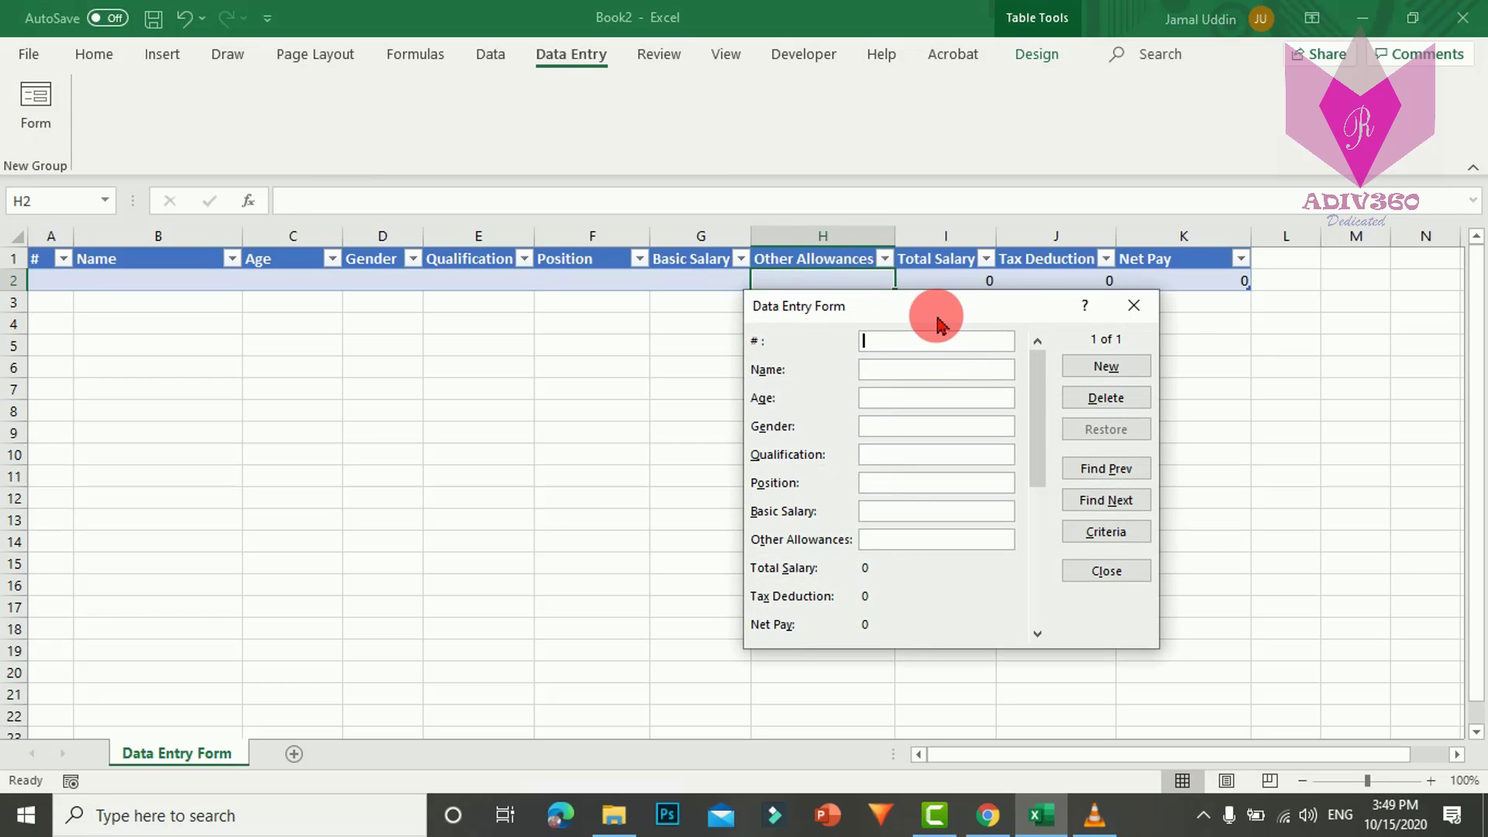
pyautogui.moveTo(953, 320); pyautogui.dragTo(803, 314)
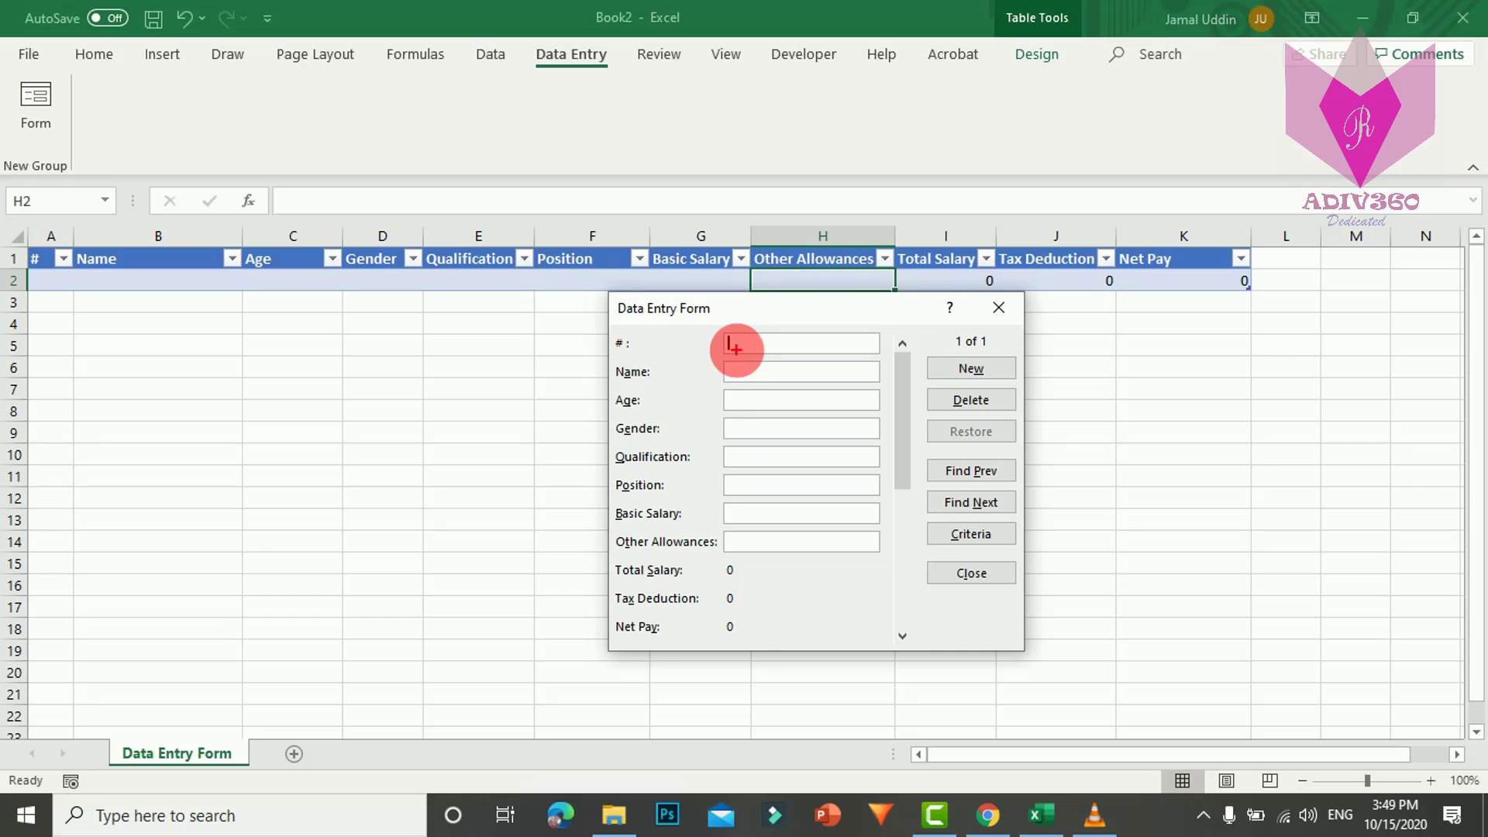
pyautogui.moveTo(608, 291)
pyautogui.mouseDown()
pyautogui.moveTo(700, 289)
pyautogui.moveTo(707, 343)
pyautogui.moveTo(593, 309)
pyautogui.moveTo(612, 279)
pyautogui.mouseUp()
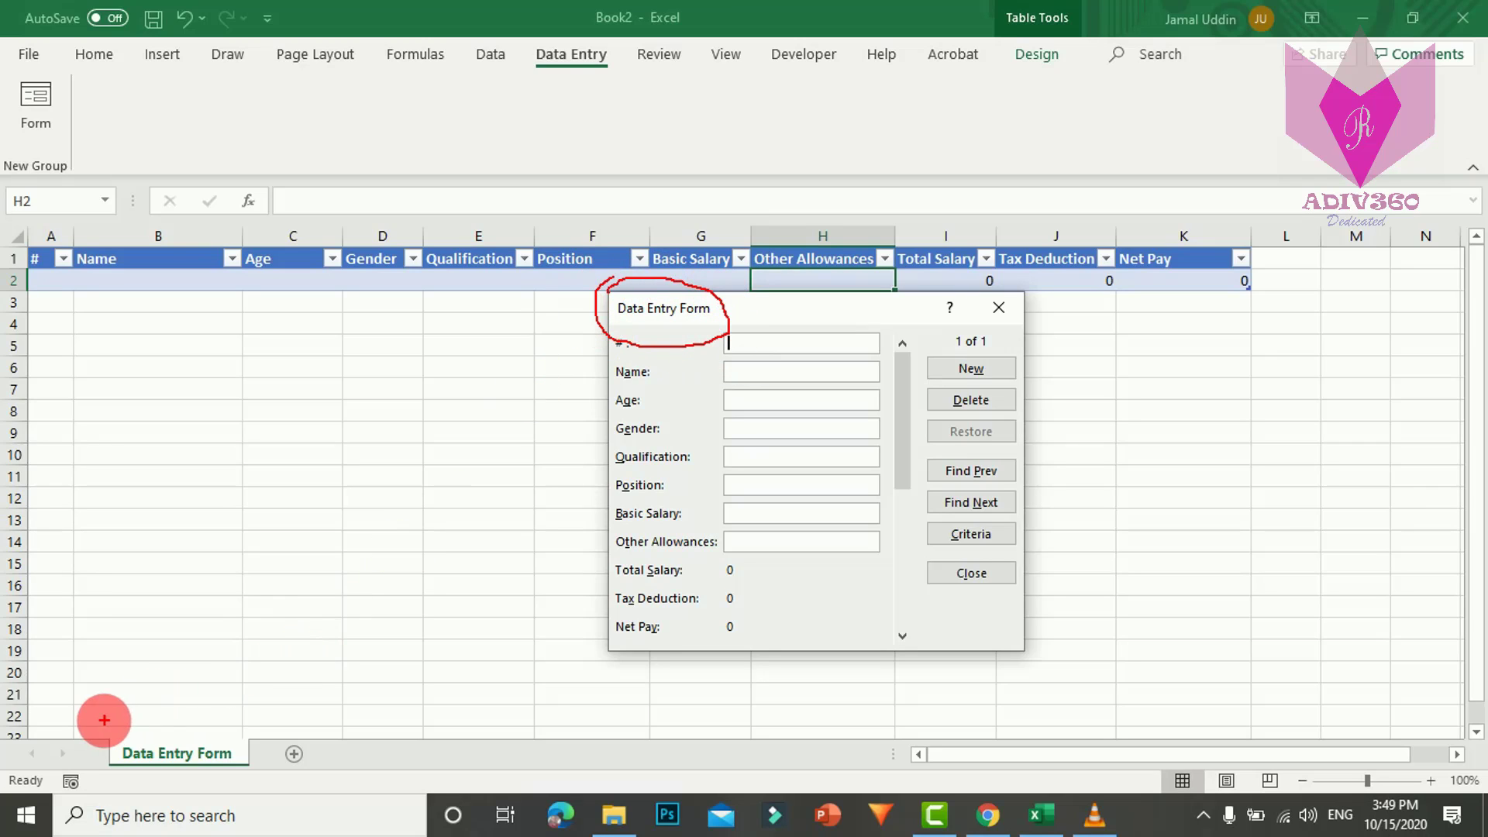
pyautogui.moveTo(89, 722)
pyautogui.mouseDown()
pyautogui.moveTo(249, 724)
pyautogui.moveTo(189, 770)
pyautogui.moveTo(113, 778)
pyautogui.moveTo(81, 739)
pyautogui.moveTo(96, 724)
pyautogui.mouseUp()
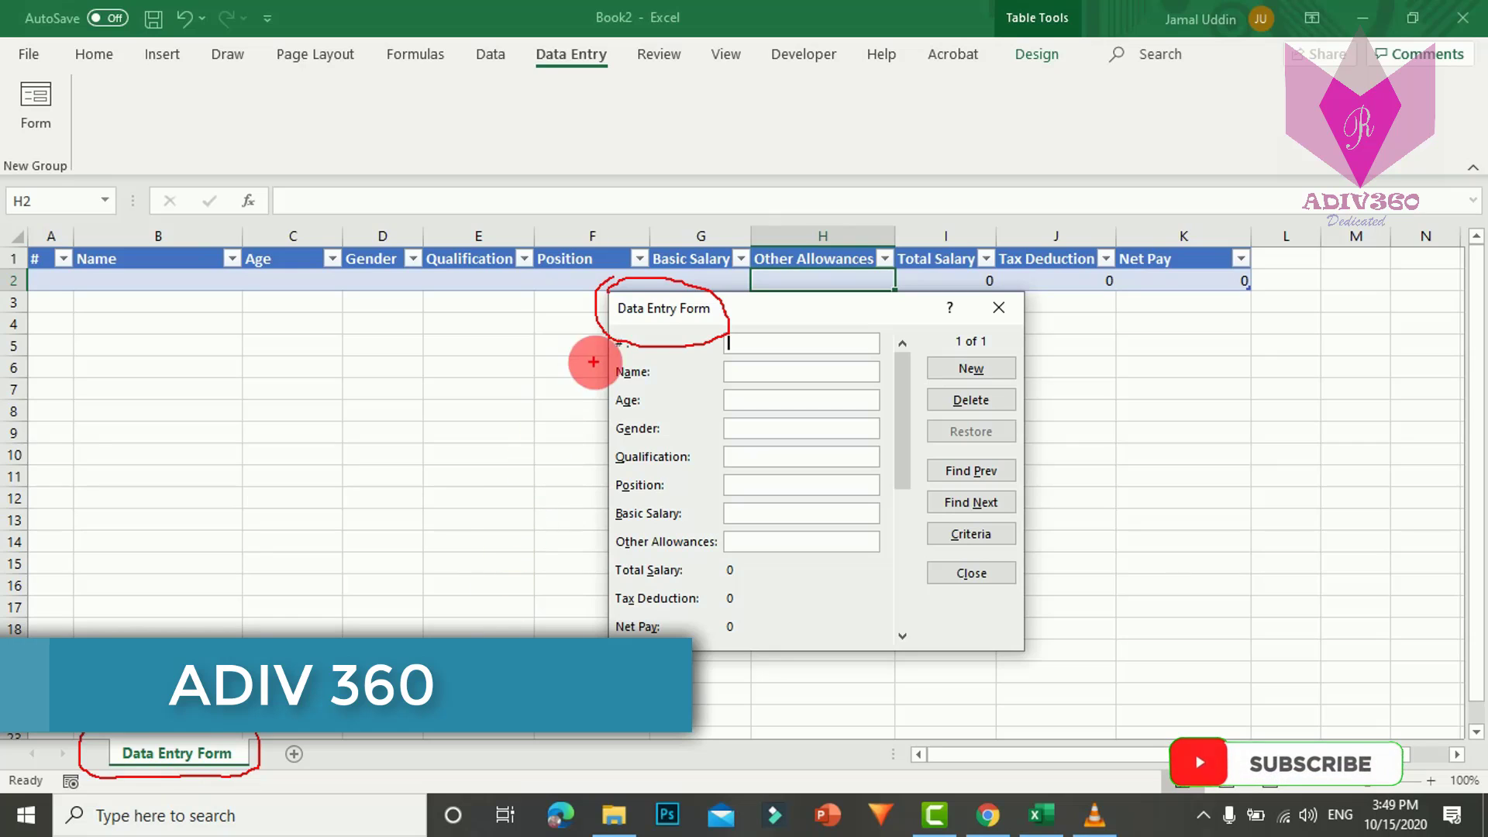
pyautogui.press('Escape')
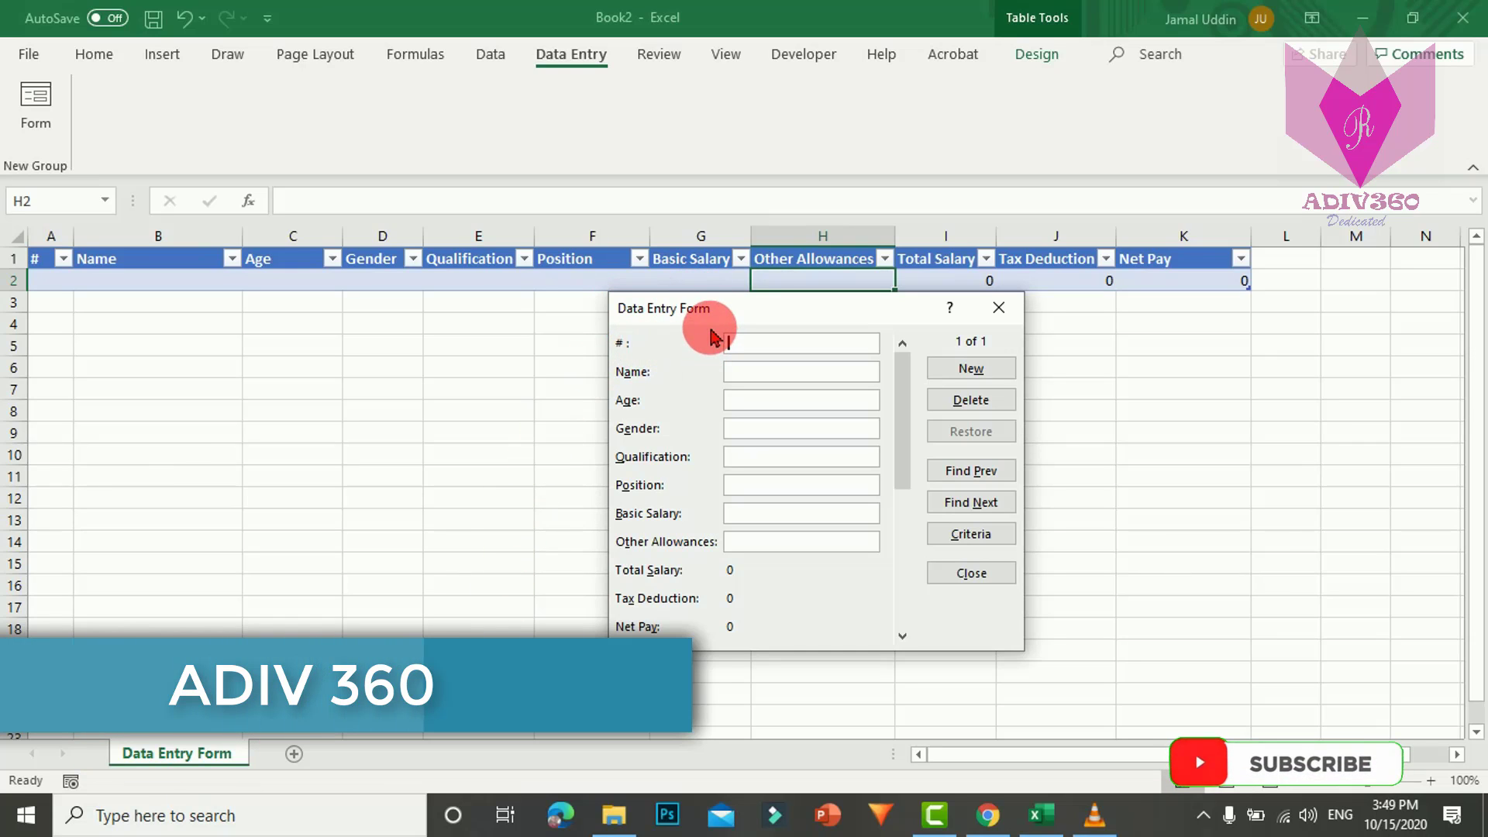
pyautogui.moveTo(883, 312); pyautogui.dragTo(756, 268)
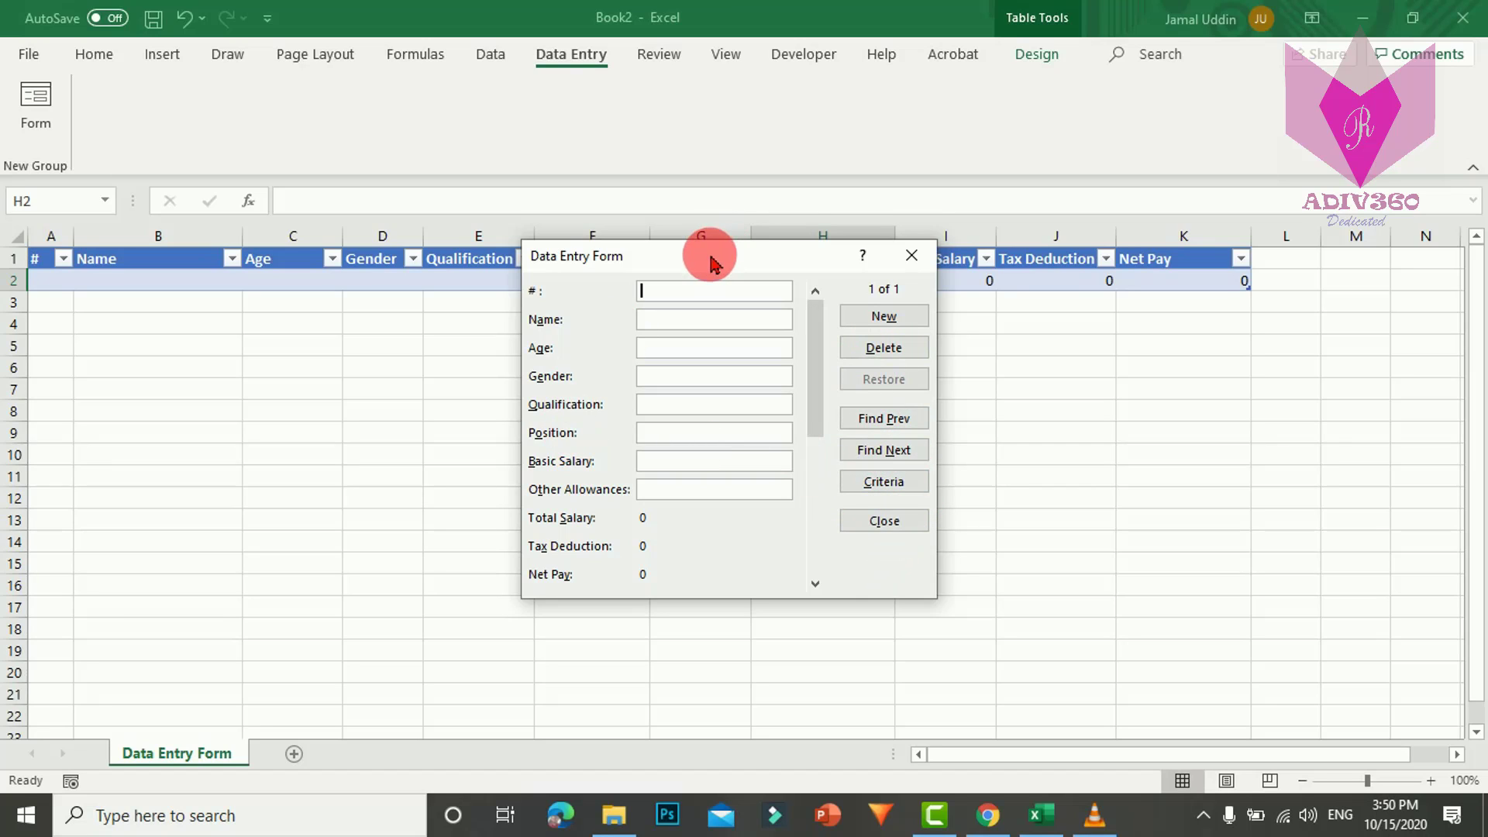
pyautogui.moveTo(709, 264); pyautogui.dragTo(806, 298)
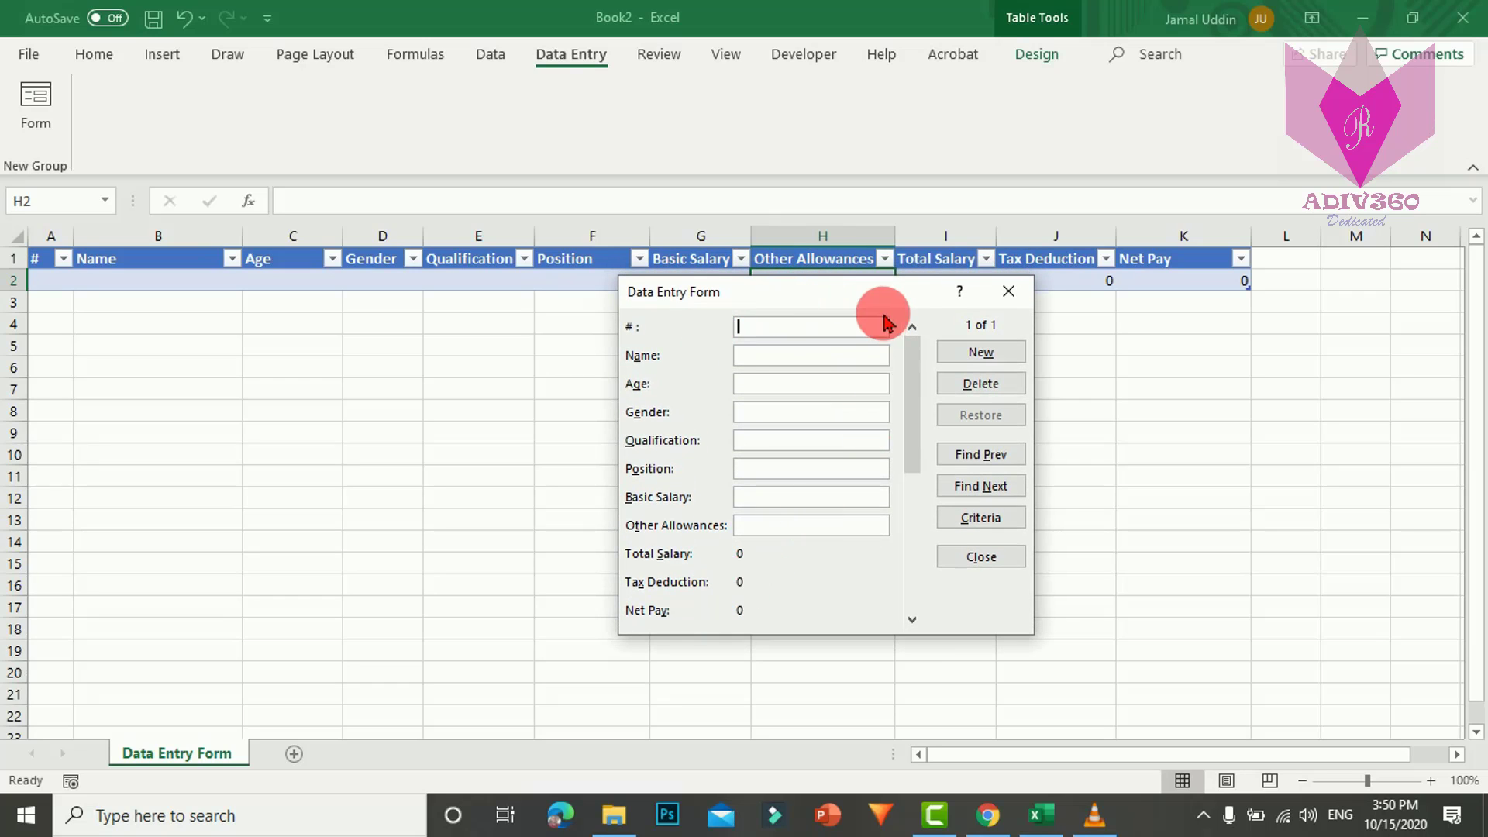
pyautogui.moveTo(873, 302); pyautogui.dragTo(709, 313)
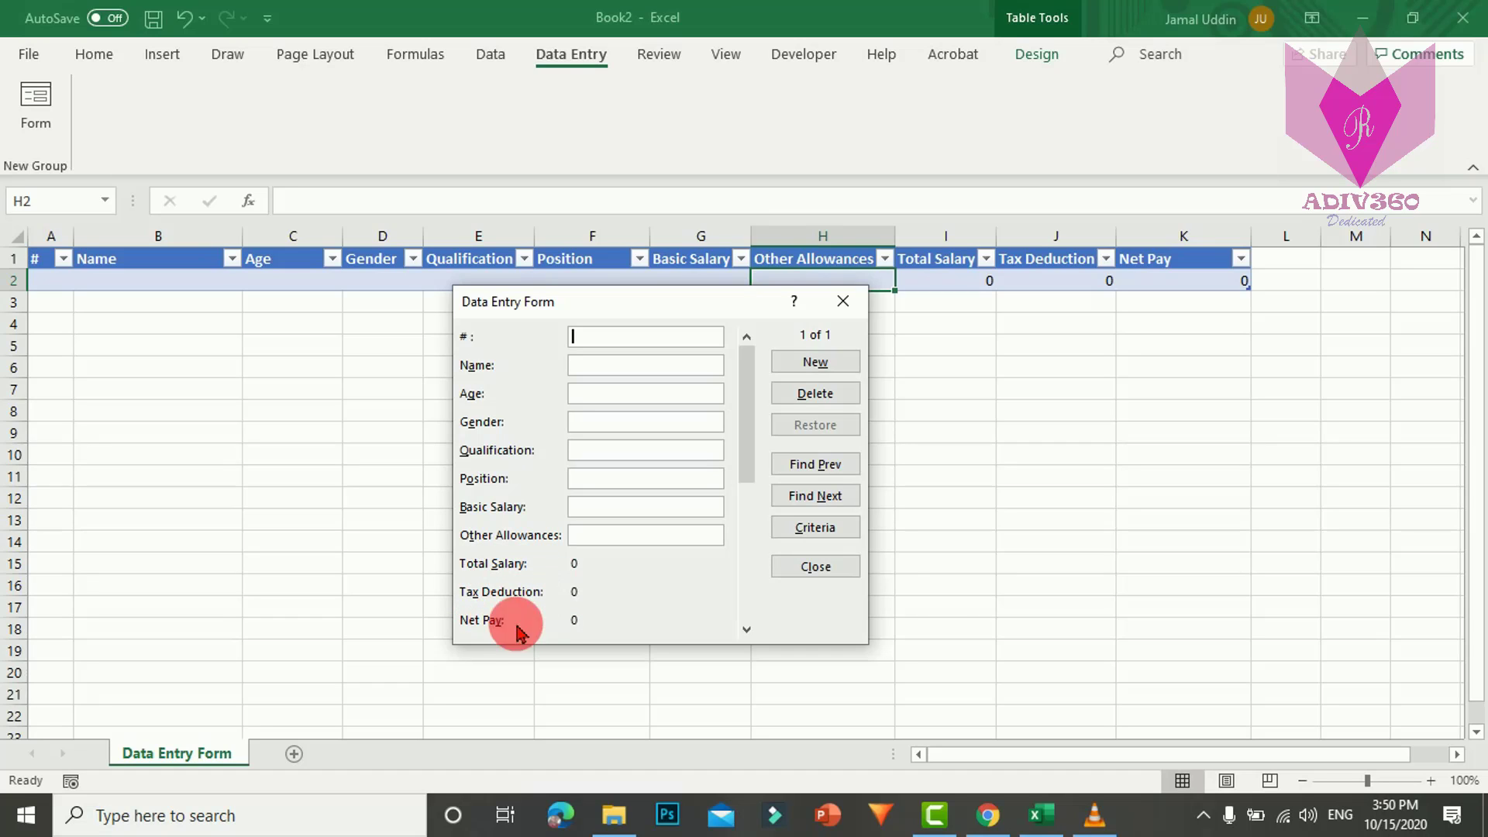
pyautogui.moveTo(705, 305); pyautogui.dragTo(651, 317)
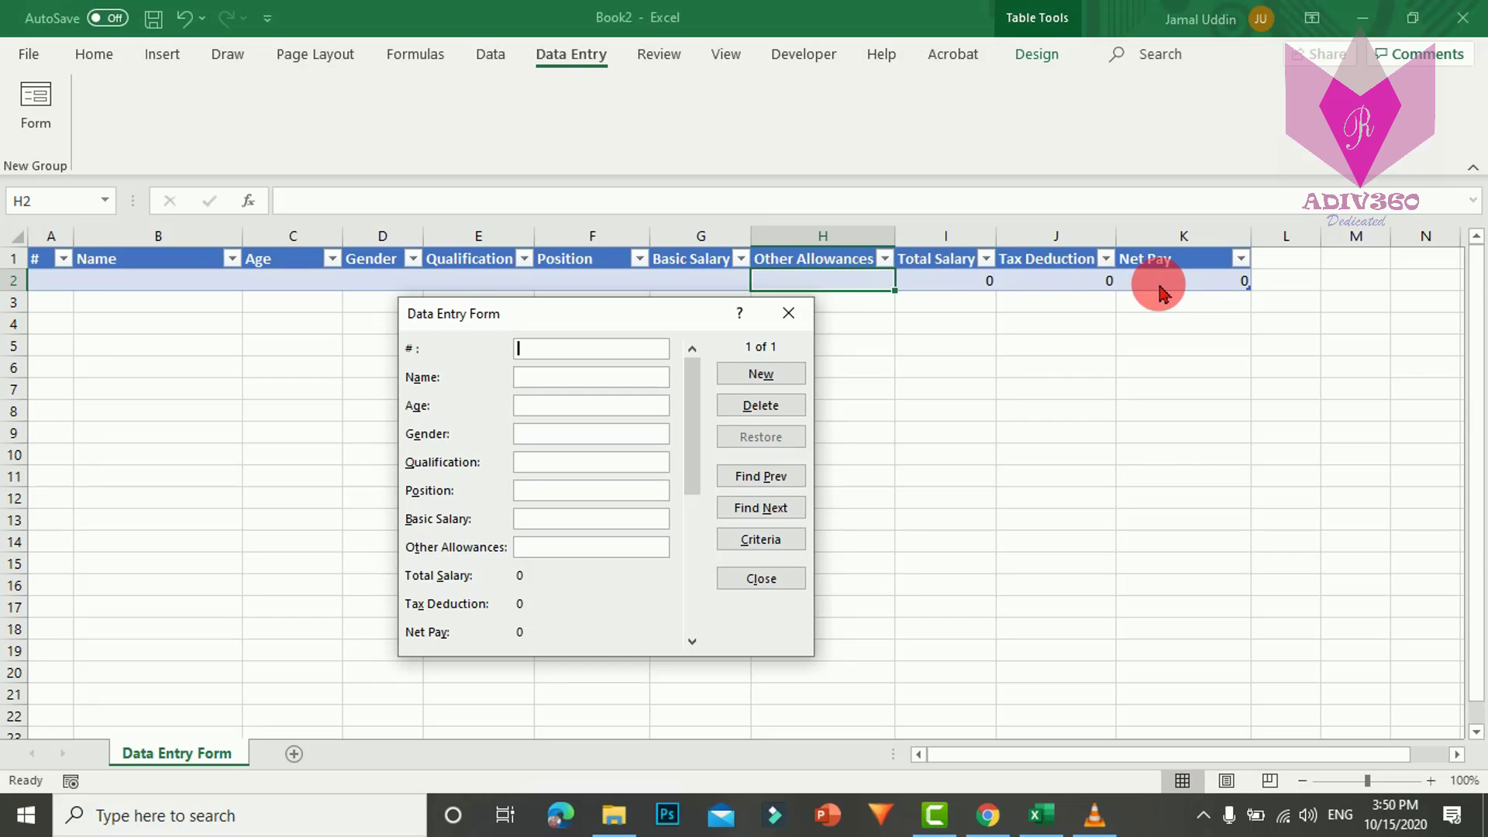
pyautogui.moveTo(617, 323); pyautogui.dragTo(660, 283)
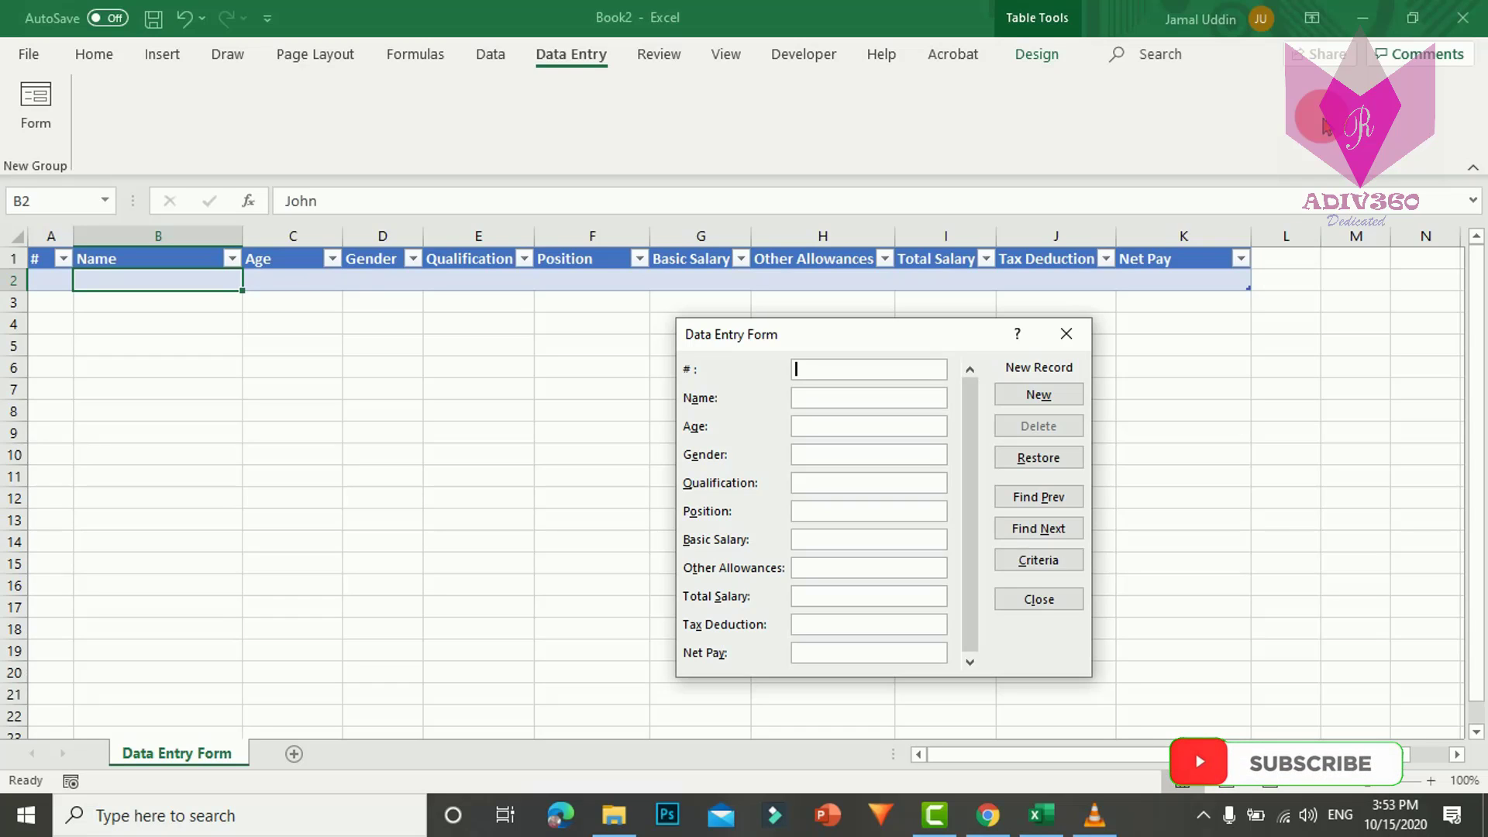
# Add record 1 through the form: the employee's name, age 35, Male, CPA, Accounts Manager, Basic Salary 40000, Other Allowances 5000.
pyautogui.press('Tab')
pyautogui.write('John')
pyautogui.press('Tab')
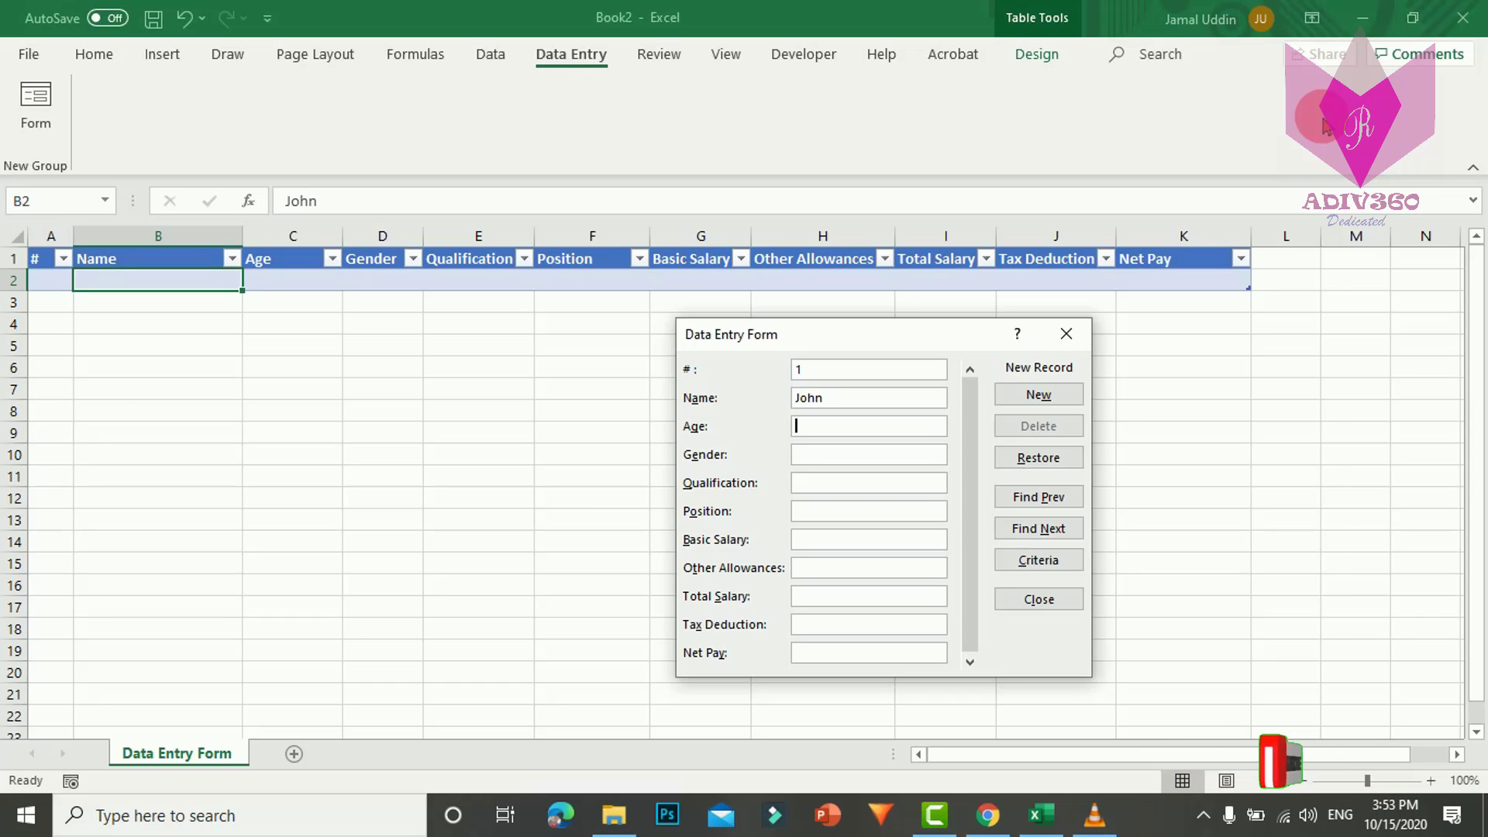
pyautogui.write('35')
pyautogui.write('Ma')
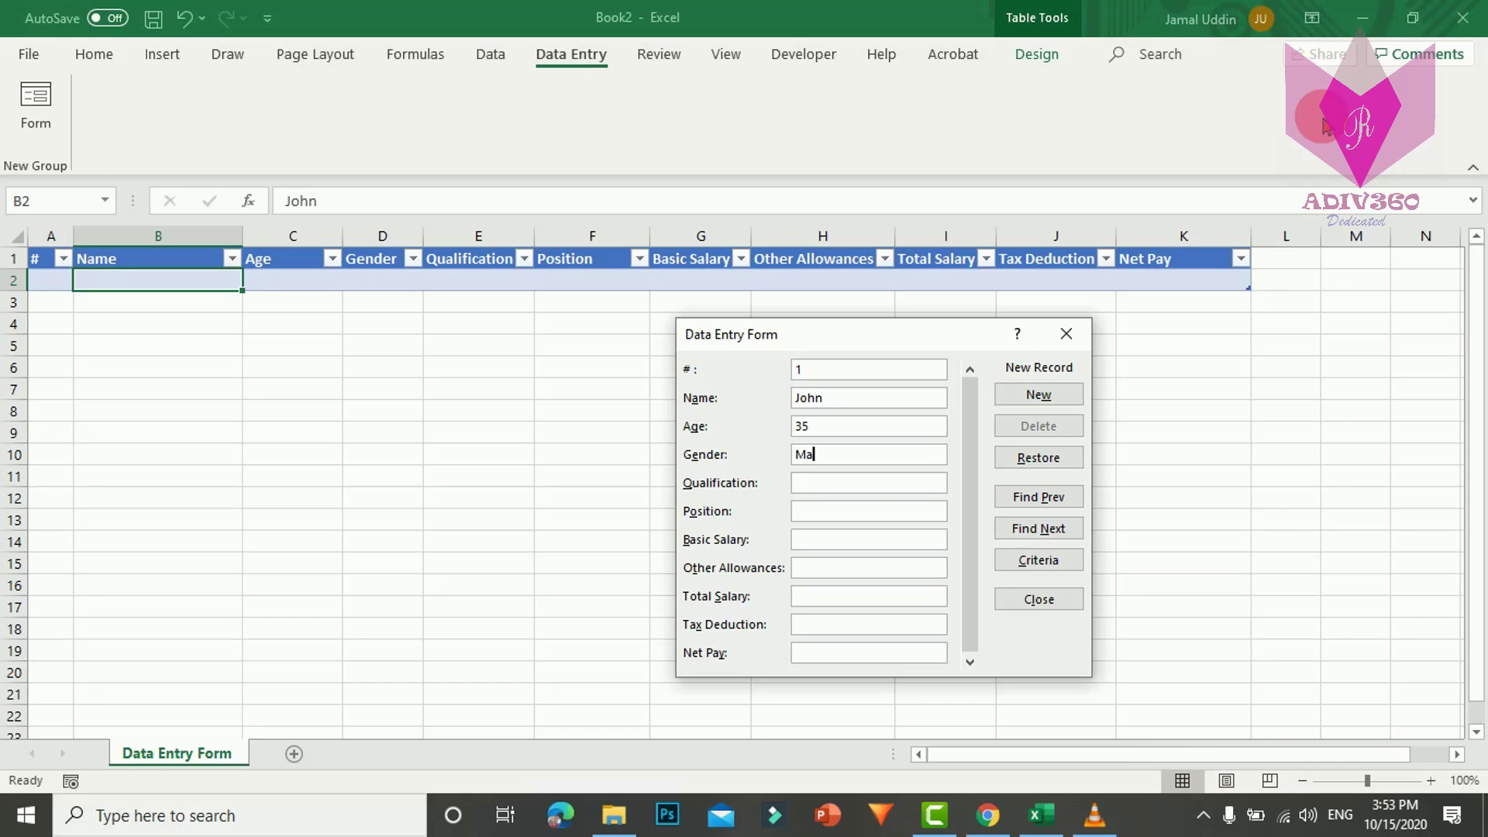
pyautogui.write('lew')
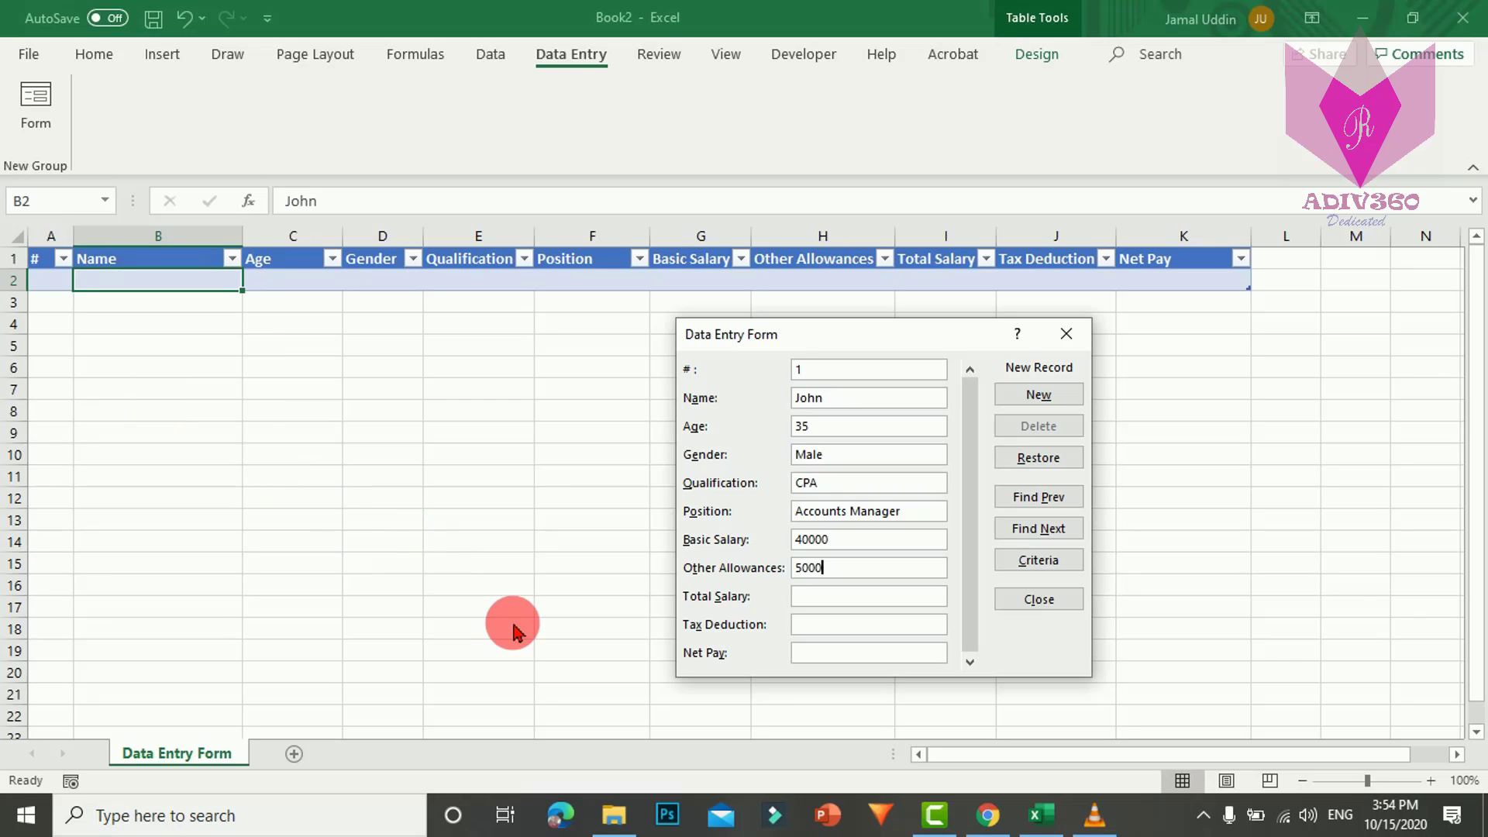
pyautogui.press('Return')
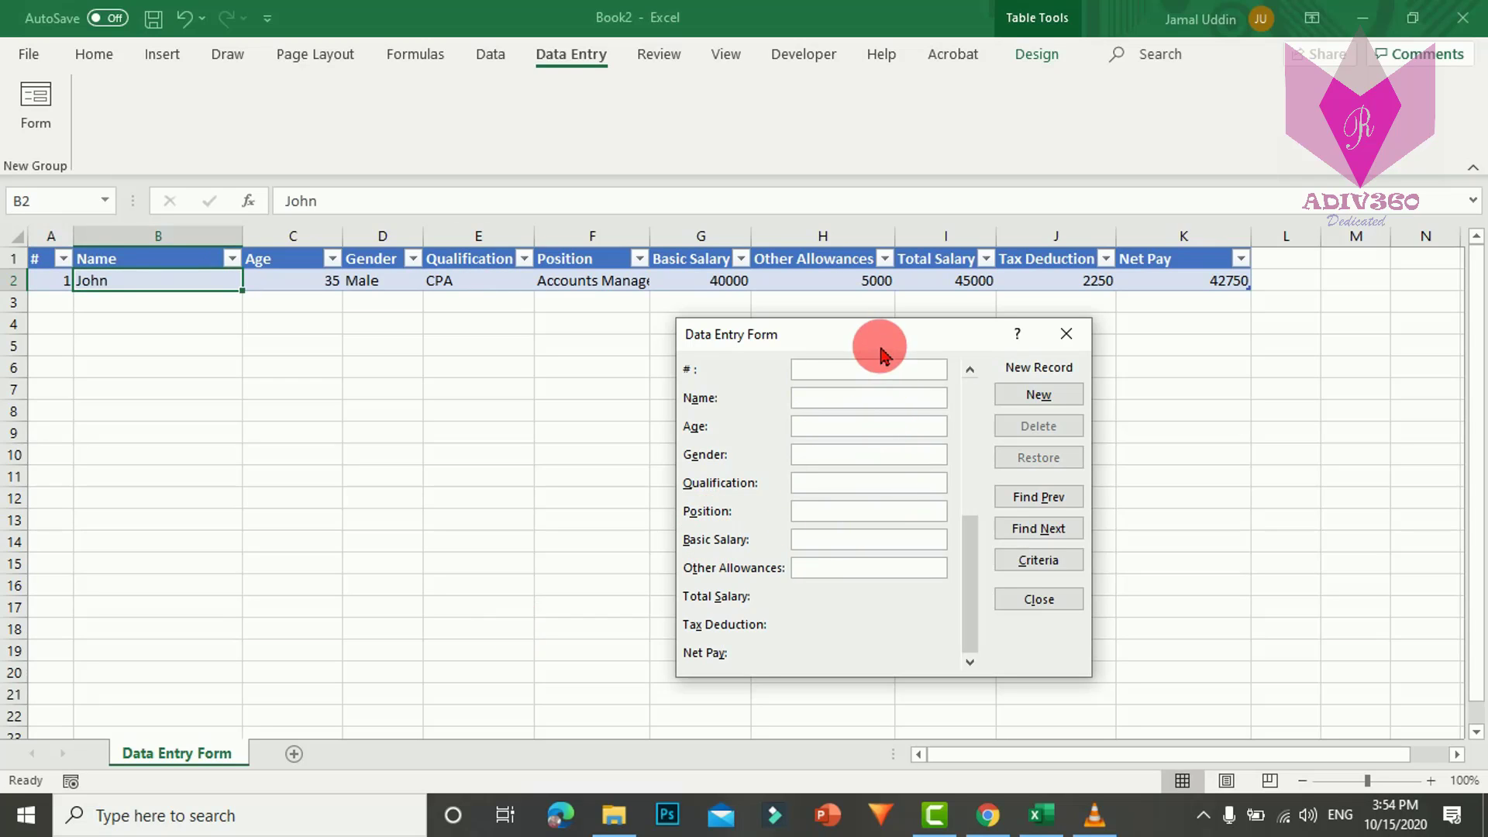
# Close the data entry form and widen the Position column to fit its text.
pyautogui.moveTo(876, 348); pyautogui.dragTo(878, 373)
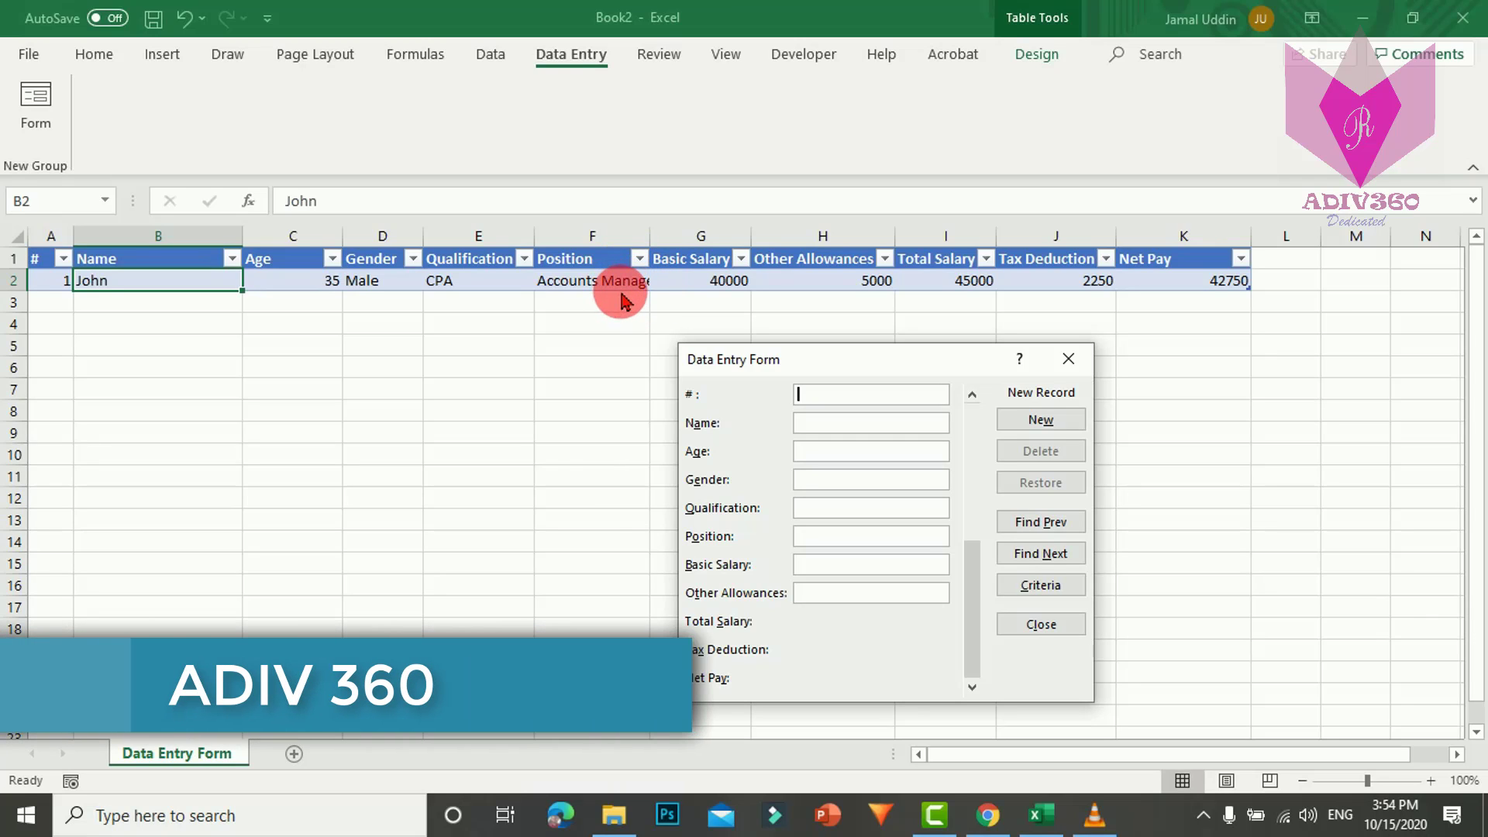
pyautogui.click(1067, 359)
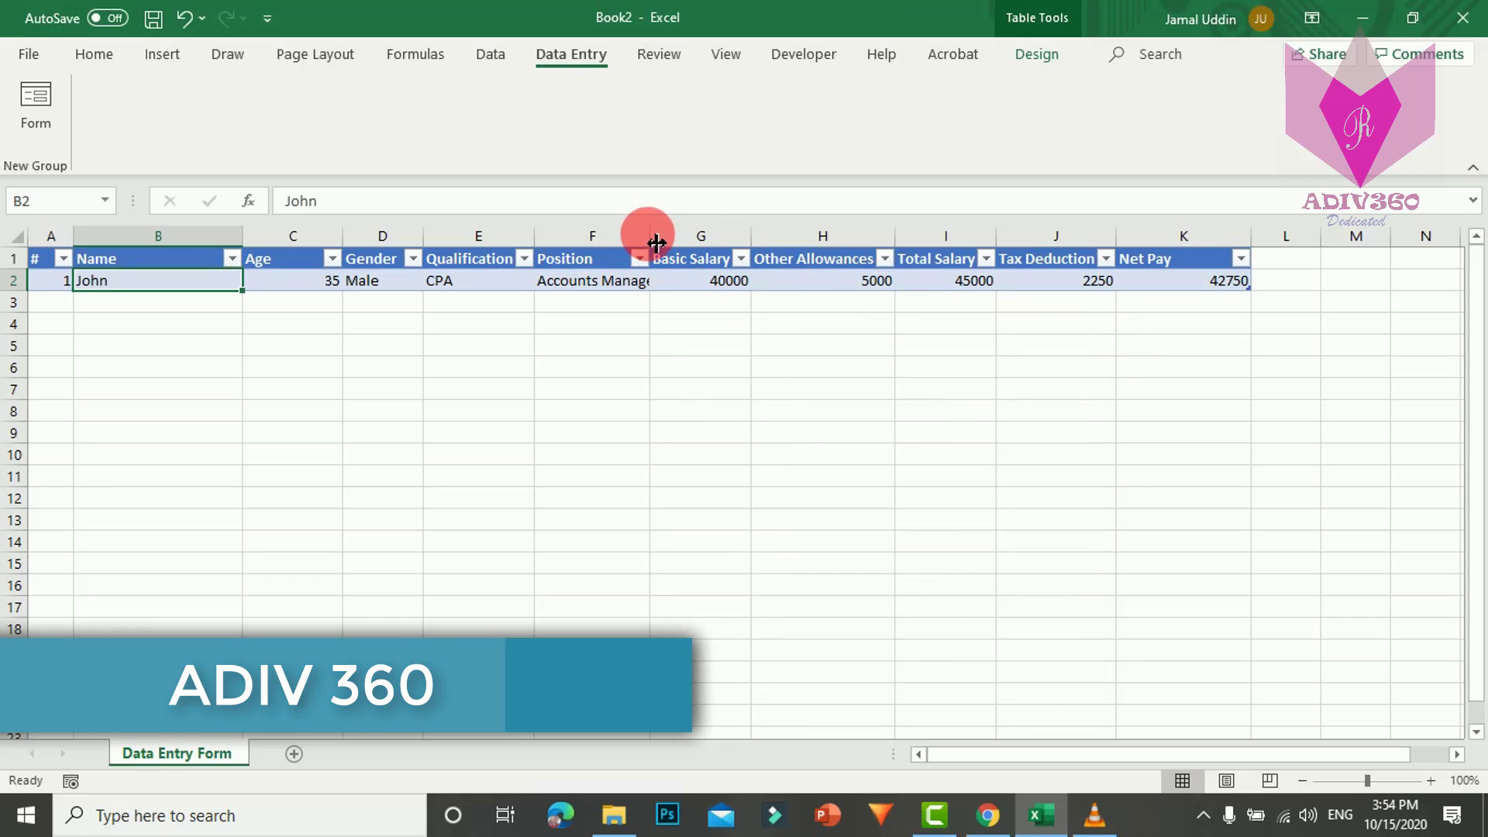
pyautogui.moveTo(650, 237); pyautogui.dragTo(671, 241)
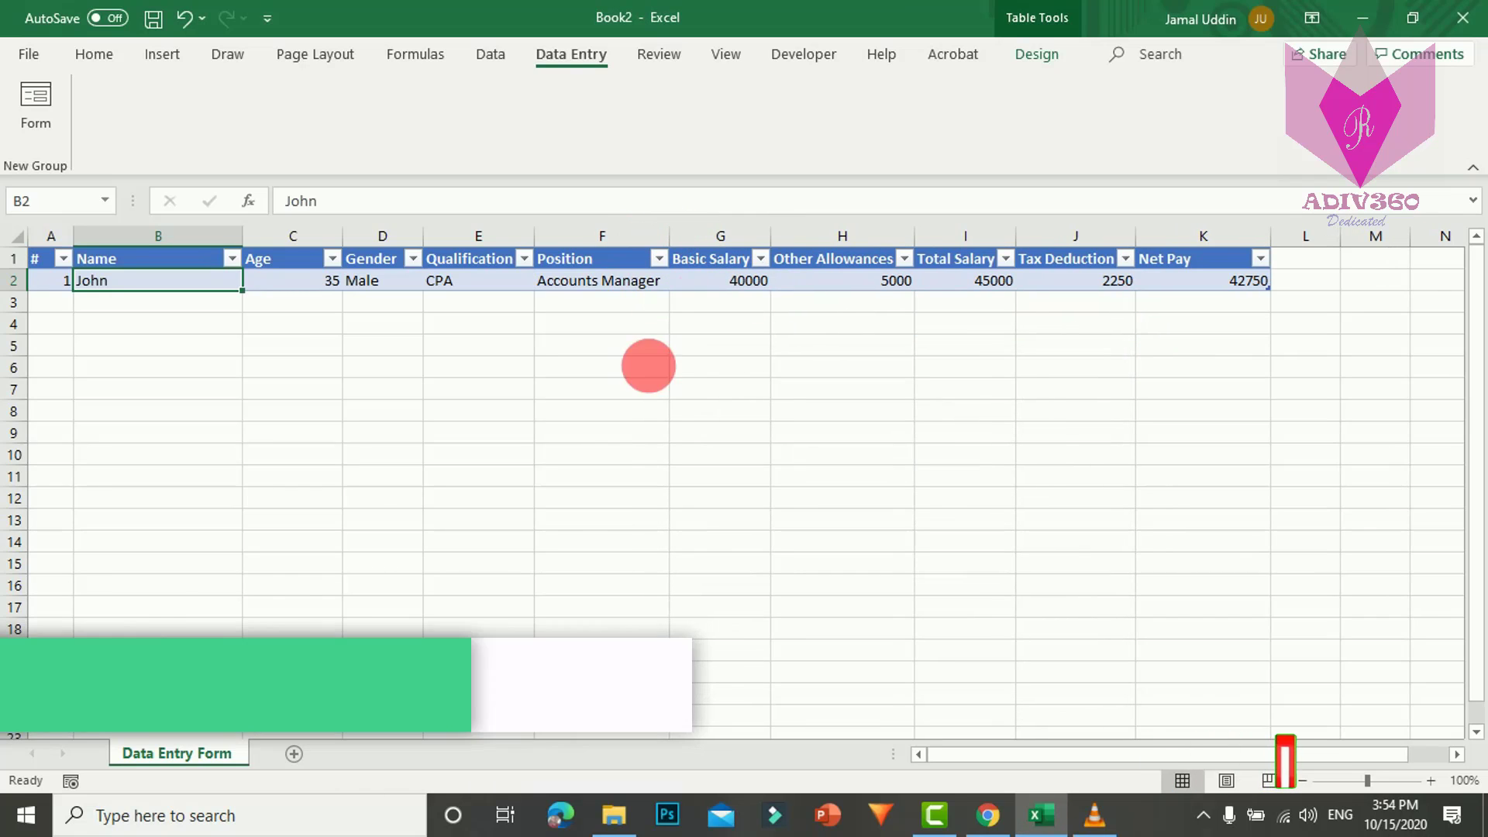
# Open the data entry form and add record 2: the employee's name, age 40, male, ACCA, Senior Accountant, Basic Salary 35000, Other Allowances 5000.
pyautogui.click(39, 138)
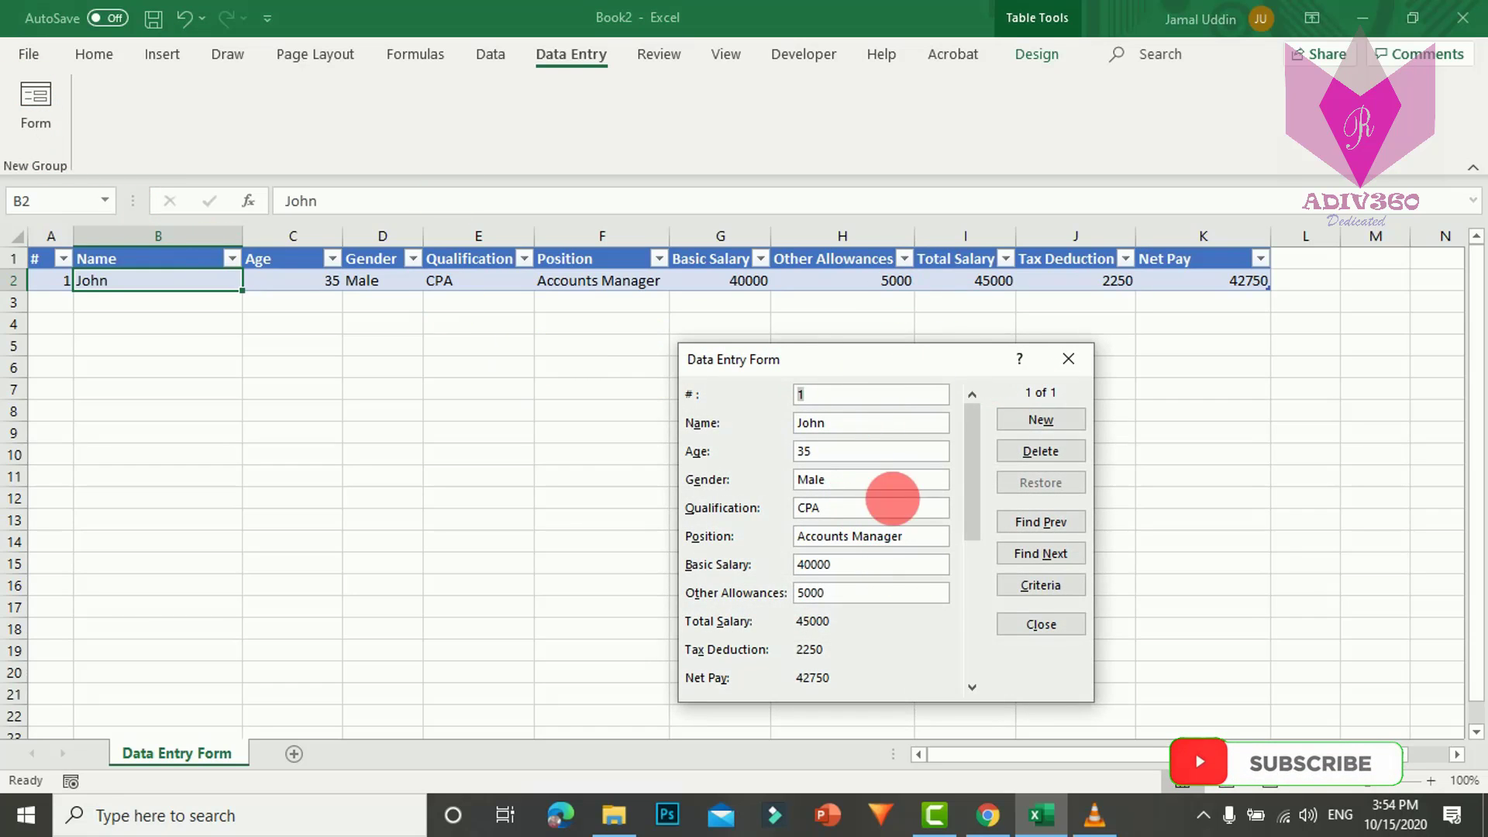
pyautogui.moveTo(917, 366); pyautogui.dragTo(1006, 341)
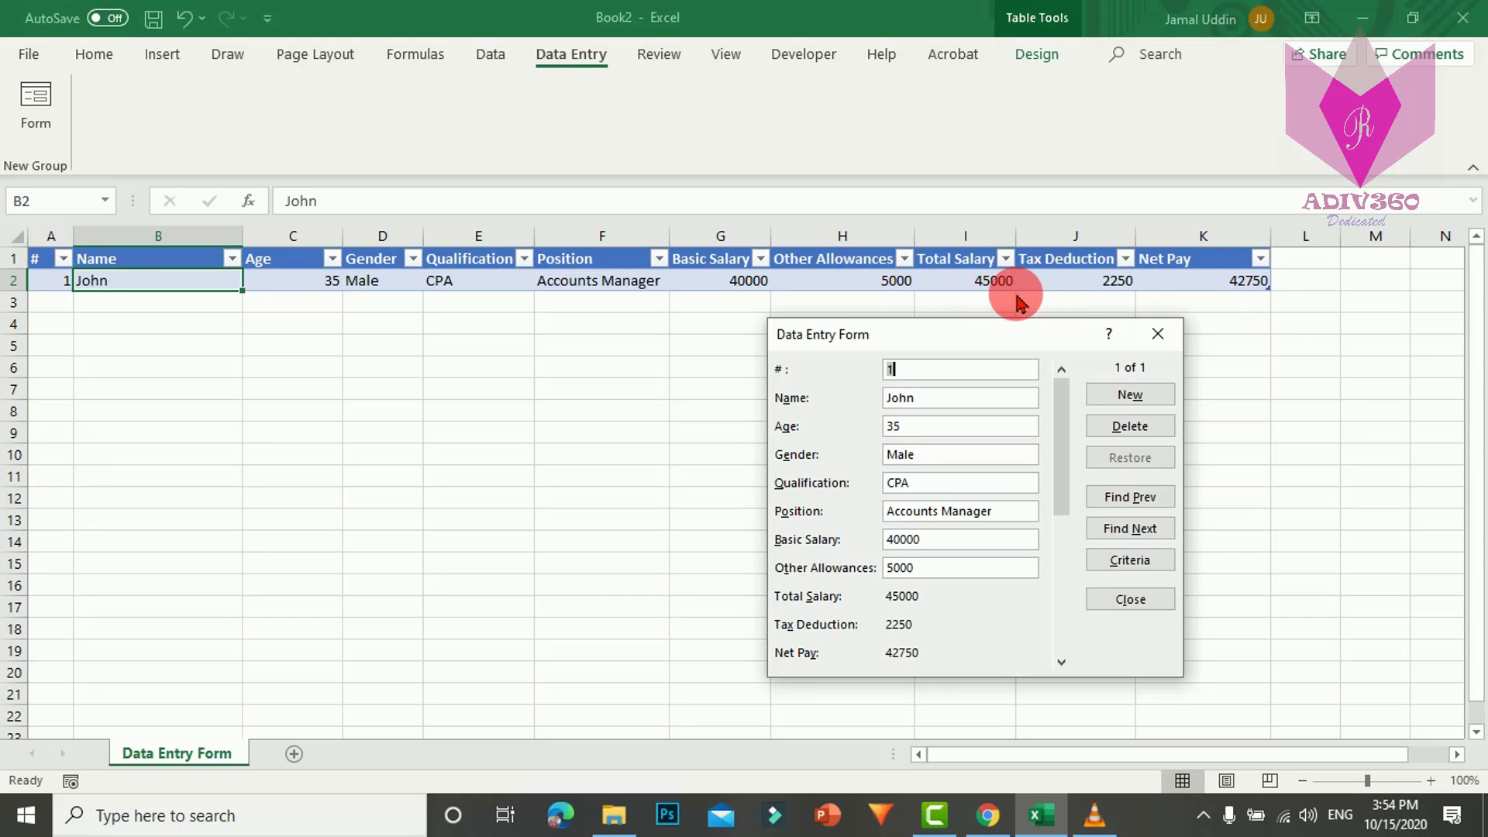
pyautogui.moveTo(998, 343); pyautogui.dragTo(1000, 345)
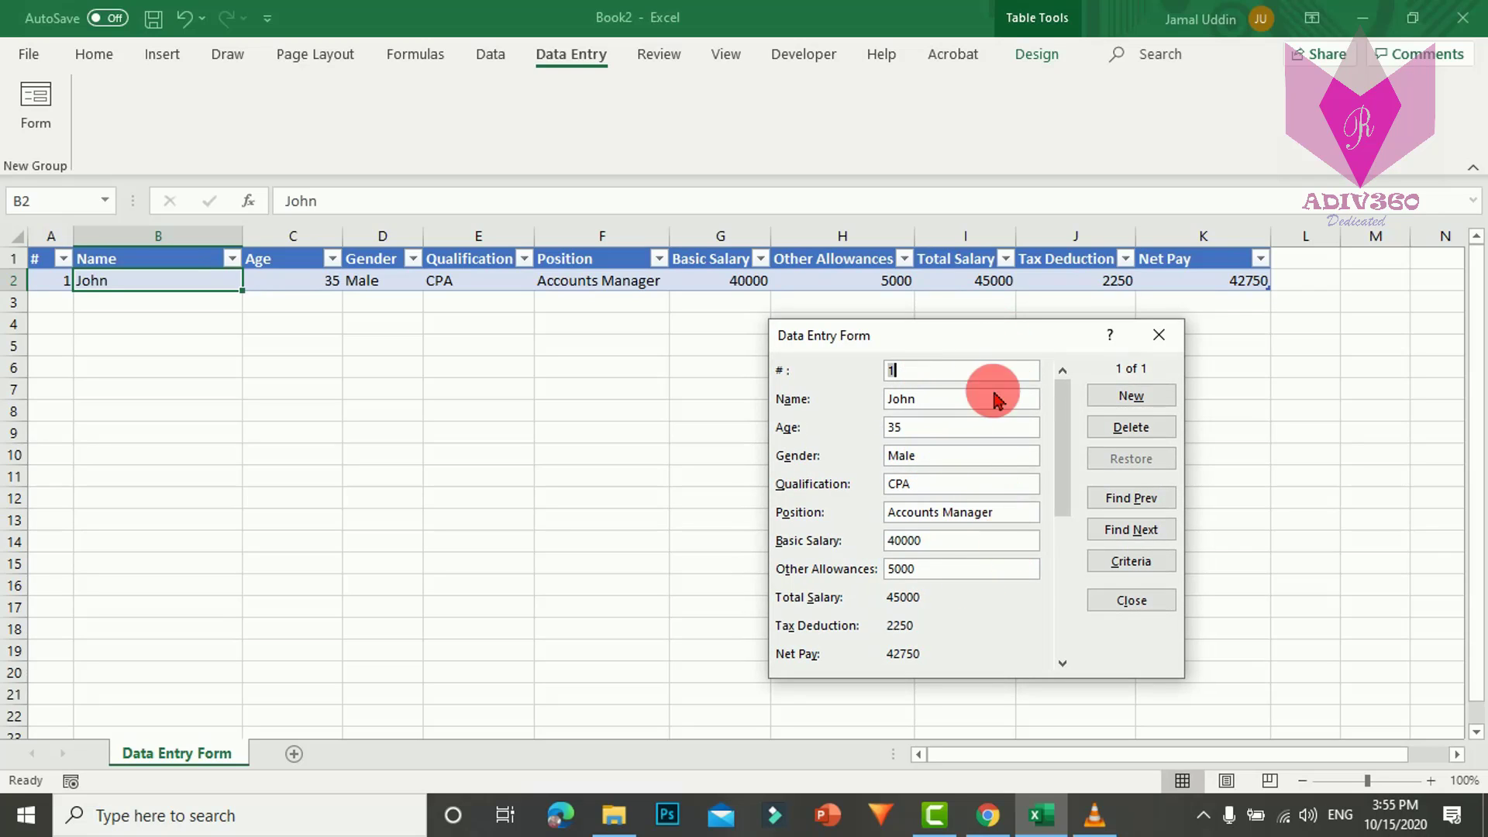
pyautogui.click(1134, 397)
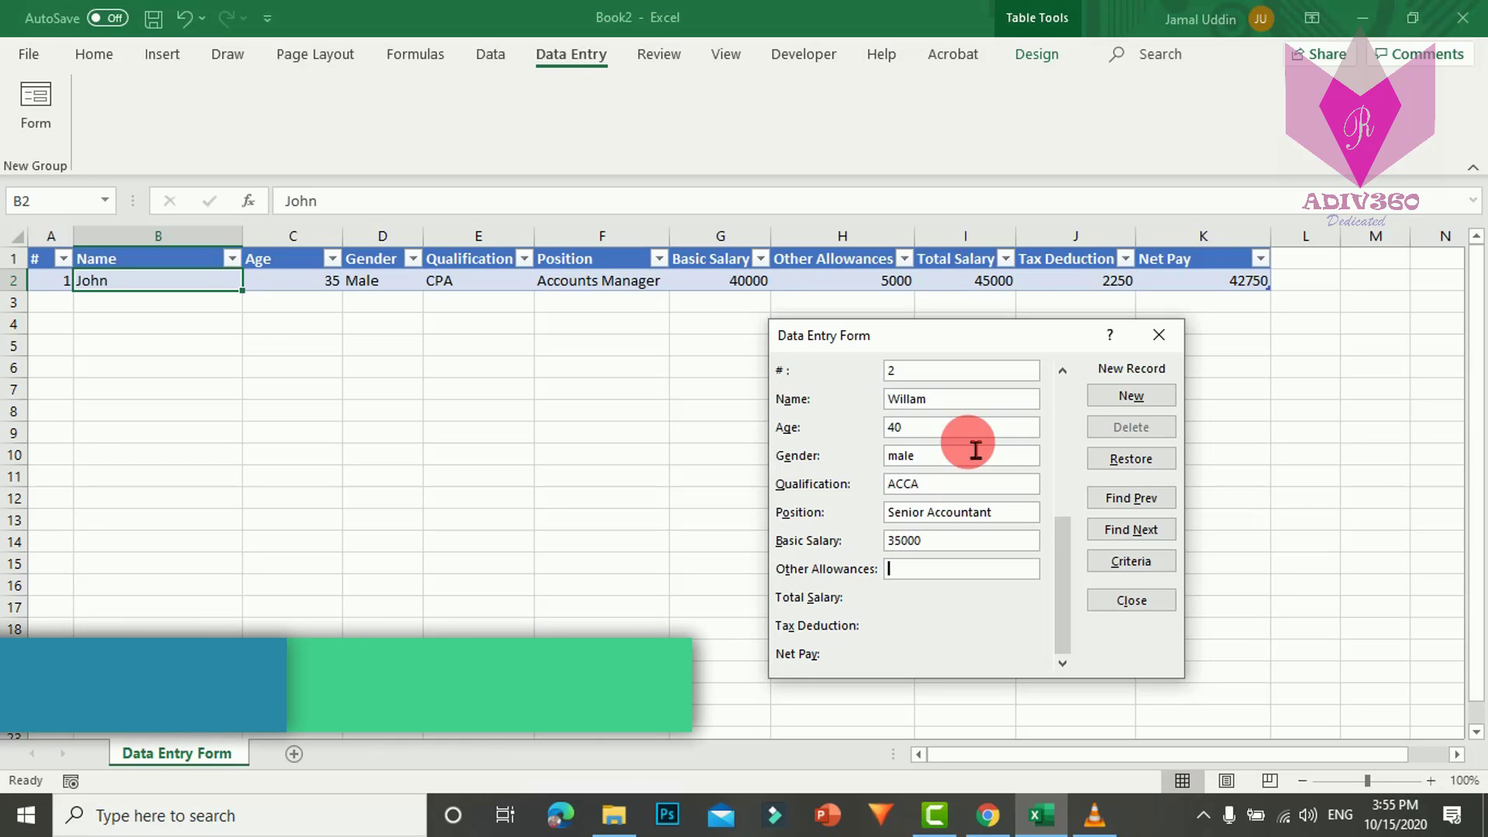
pyautogui.write('5000')
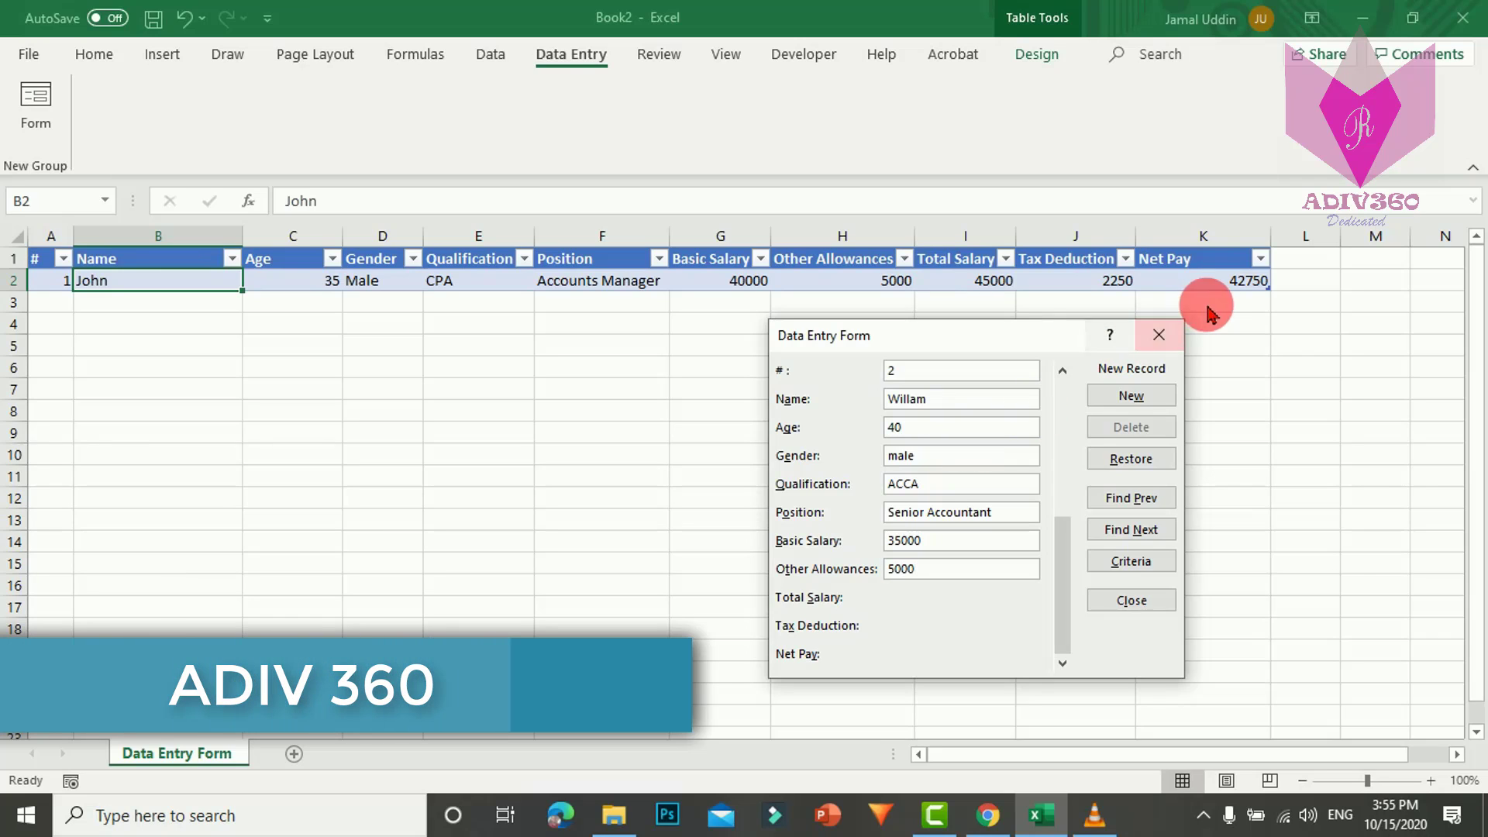
pyautogui.click(1145, 395)
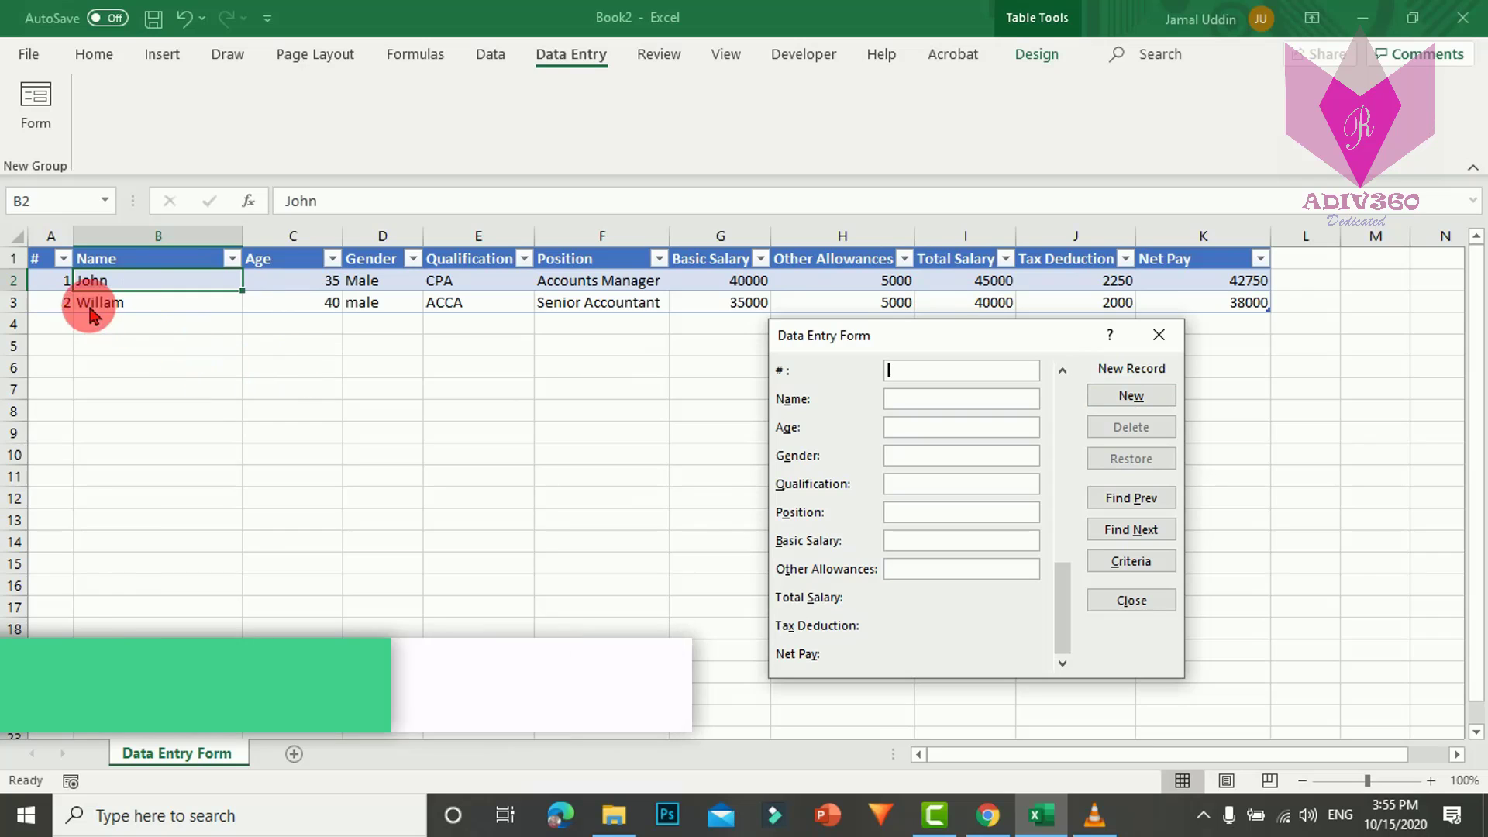
# Move the form clear of the table rows and browse records 1 and 2 in both directions.
pyautogui.moveTo(961, 349); pyautogui.dragTo(950, 376)
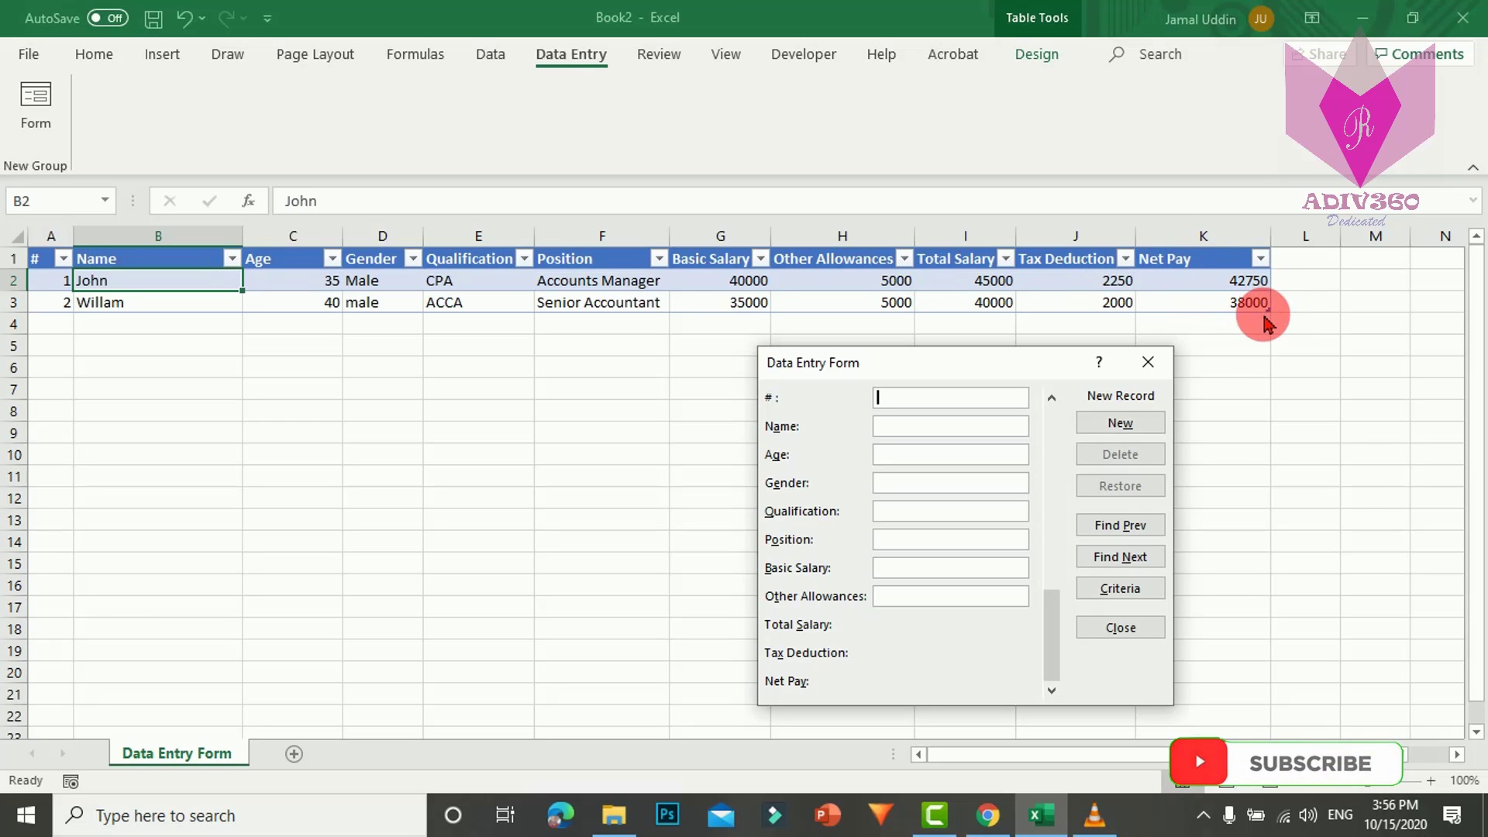
pyautogui.moveTo(1013, 370); pyautogui.dragTo(1080, 375)
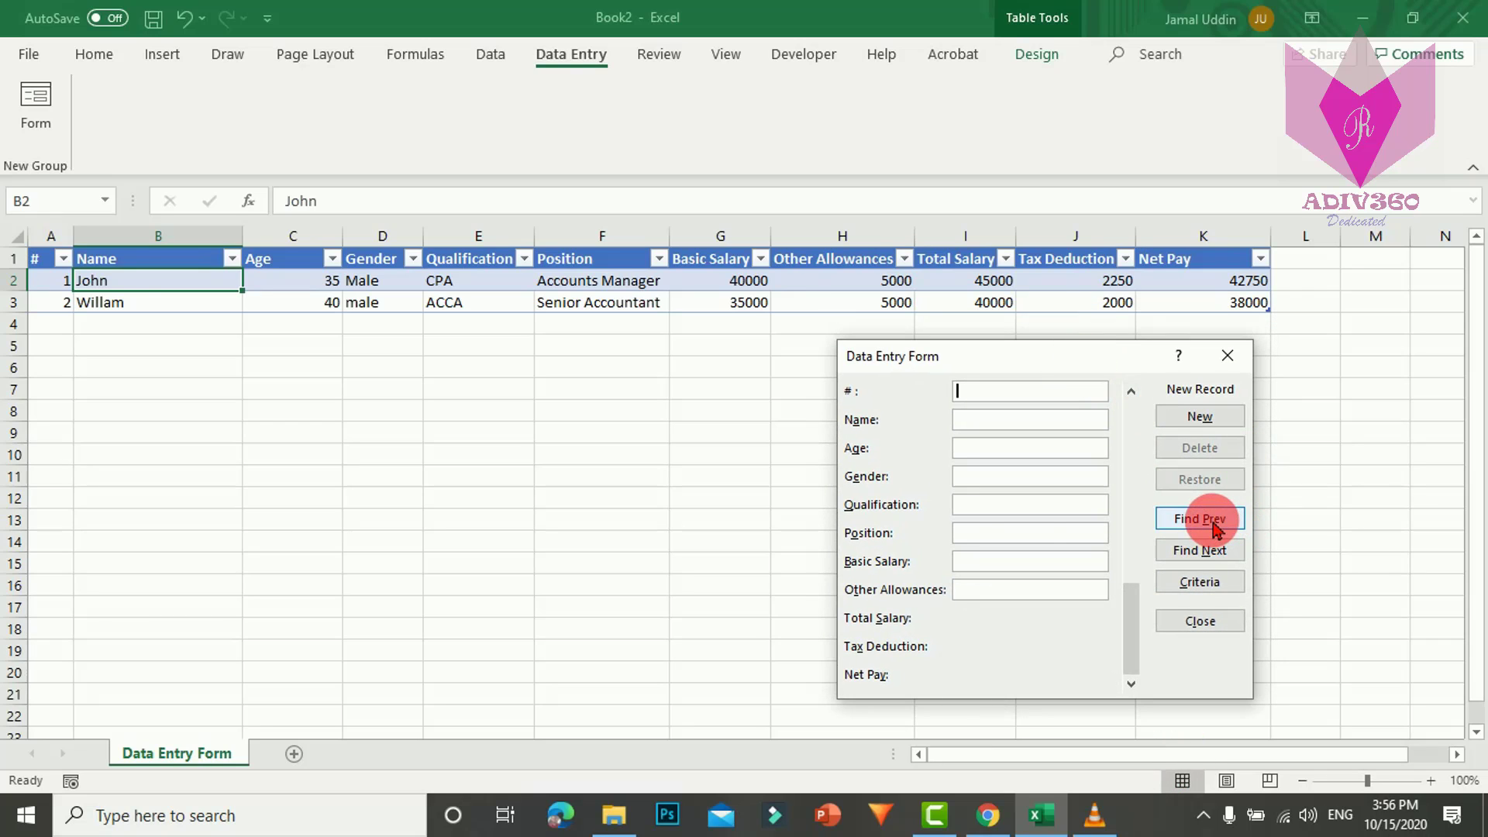
pyautogui.click(1213, 528)
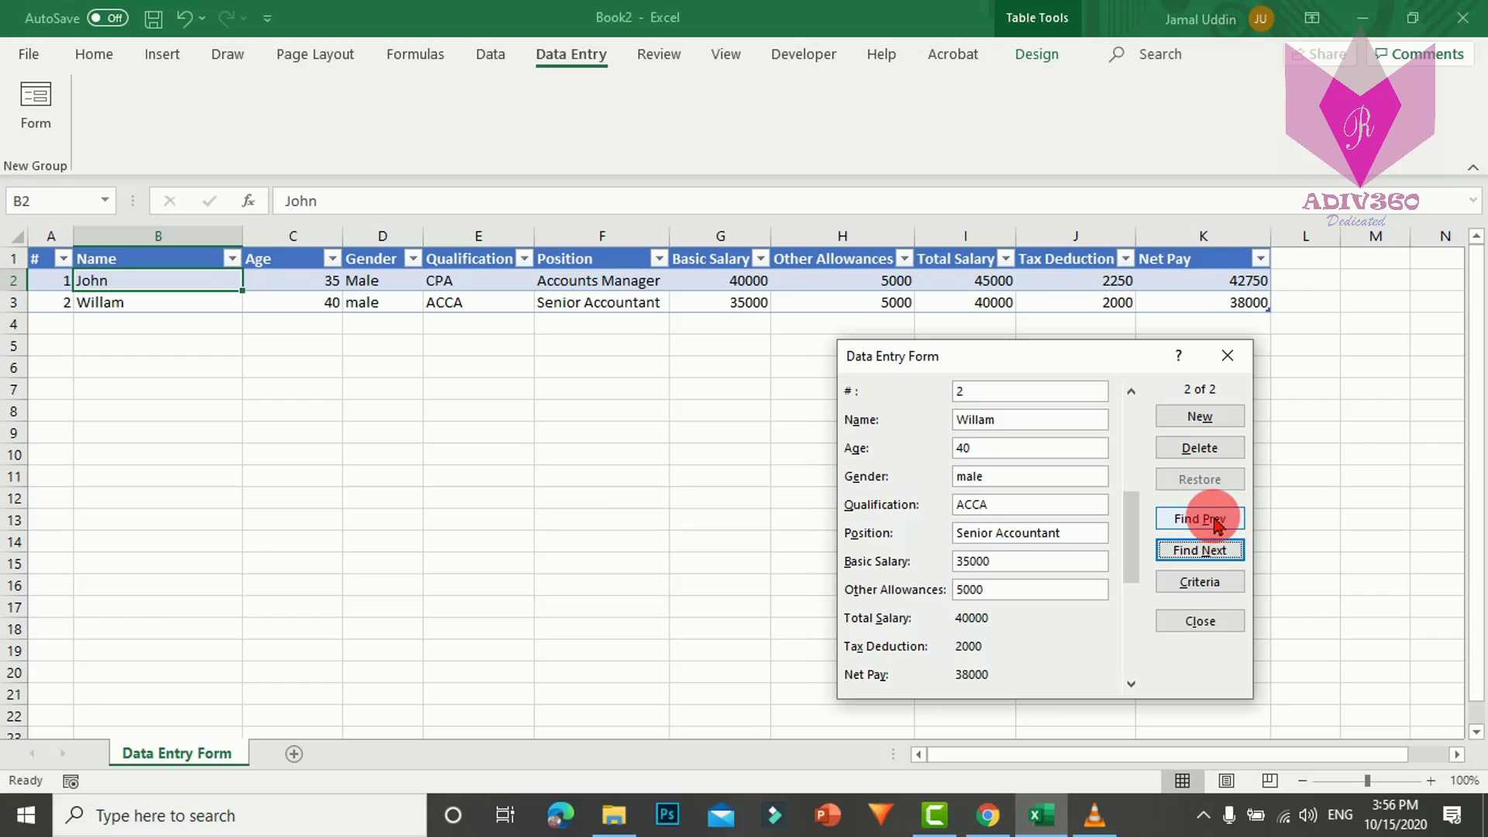
pyautogui.click(1214, 521)
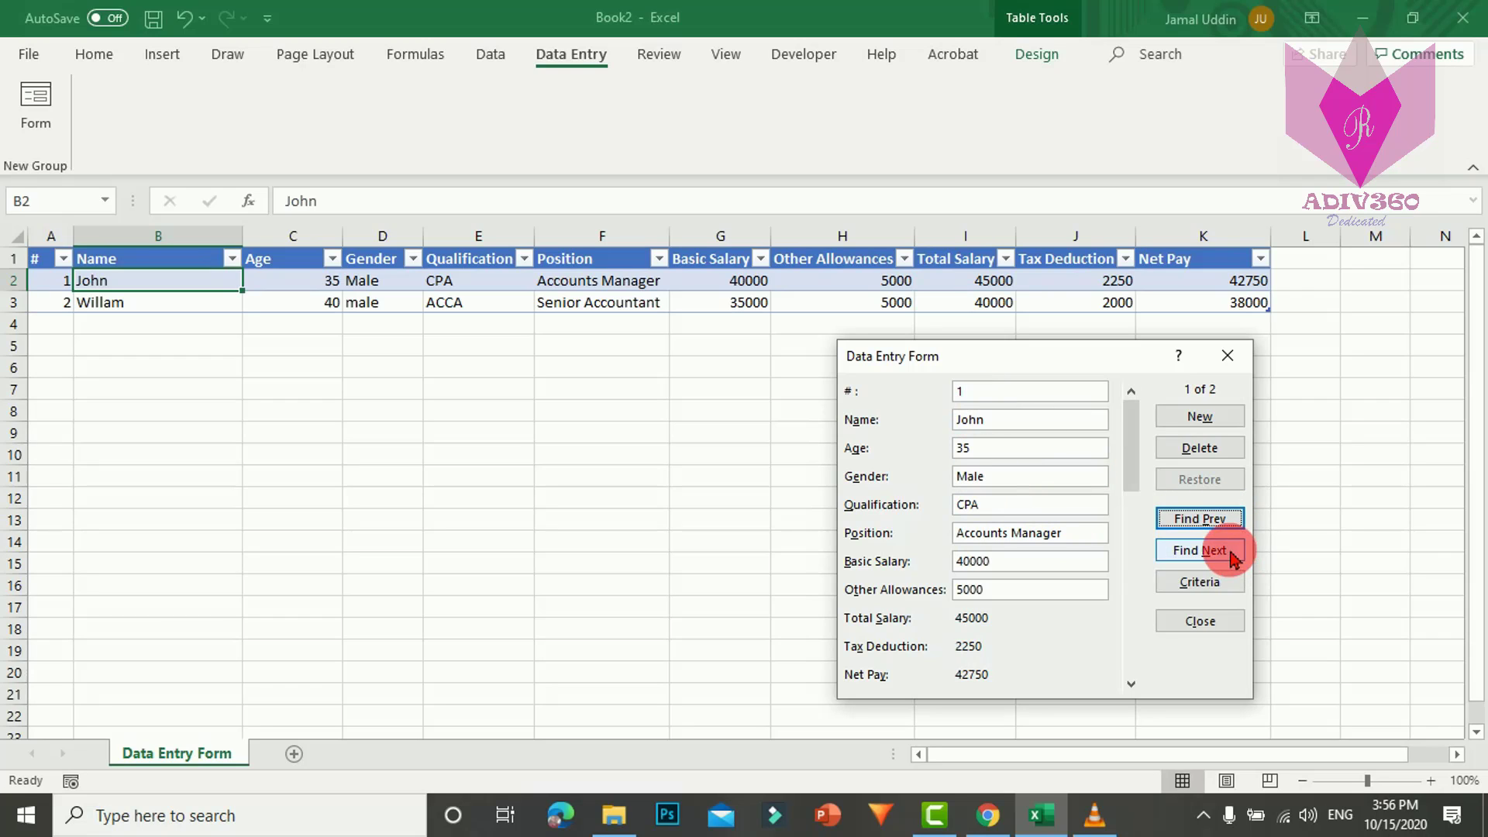
pyautogui.click(1200, 550)
pyautogui.click(1200, 518)
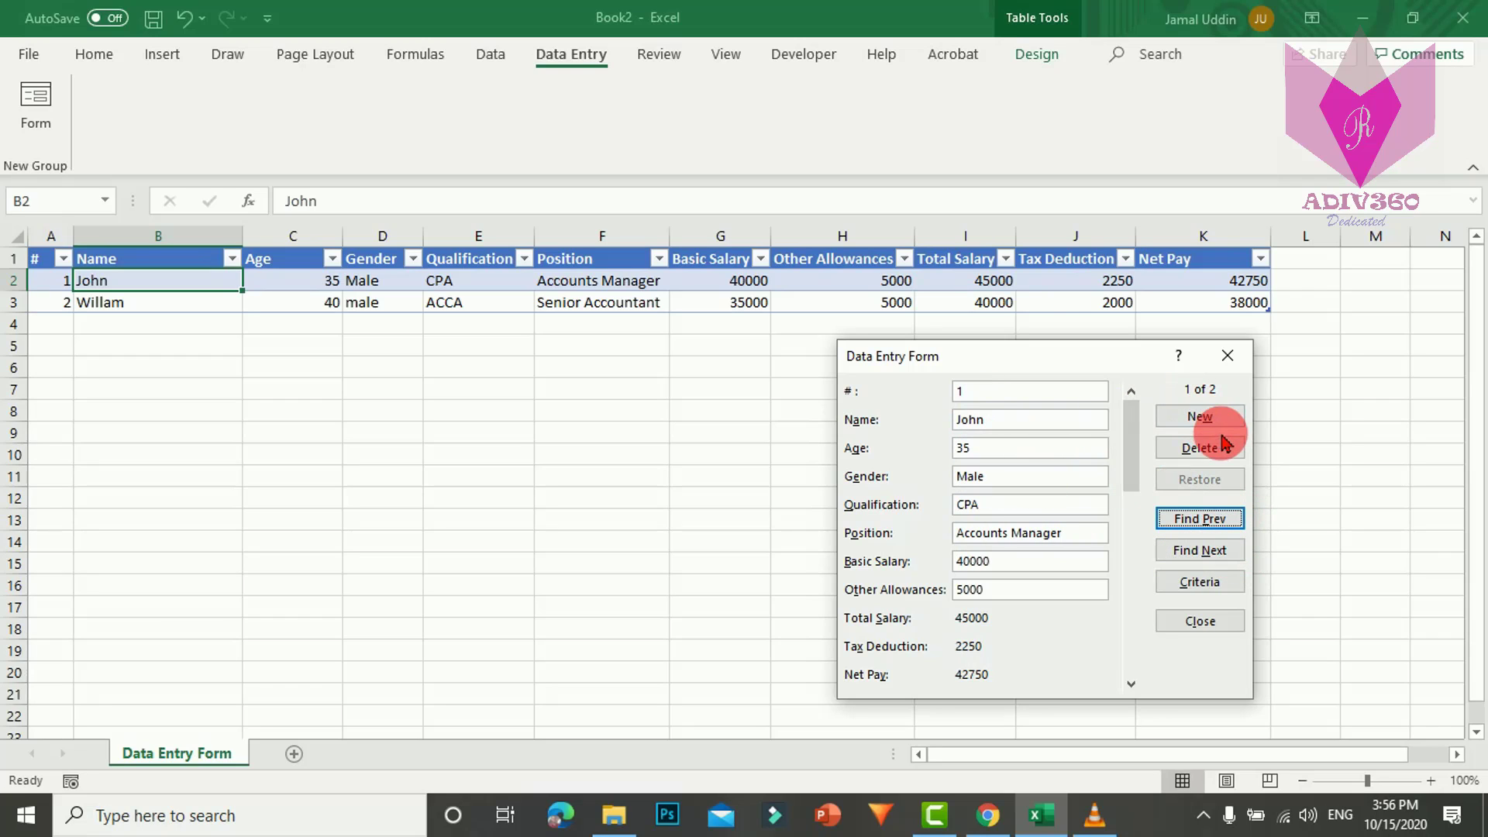
# Add record 3: the employee's name, age 30, Female, CA, General Accountant, Basic Salary 35000, Other Allowances 5000.
pyautogui.click(1205, 417)
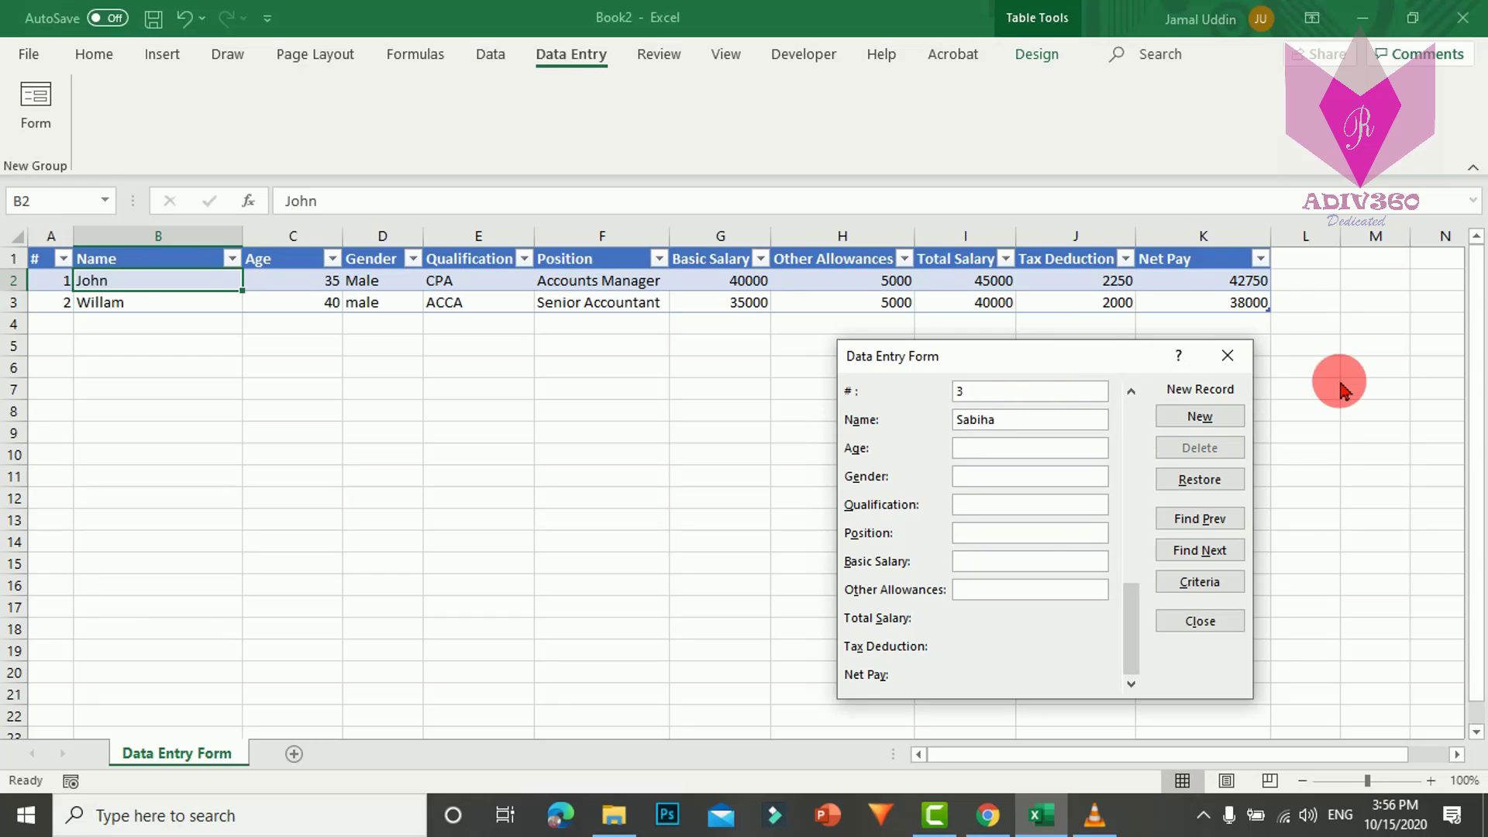
pyautogui.write('Femalew')
pyautogui.press('BackSpace')
pyautogui.click(1084, 511)
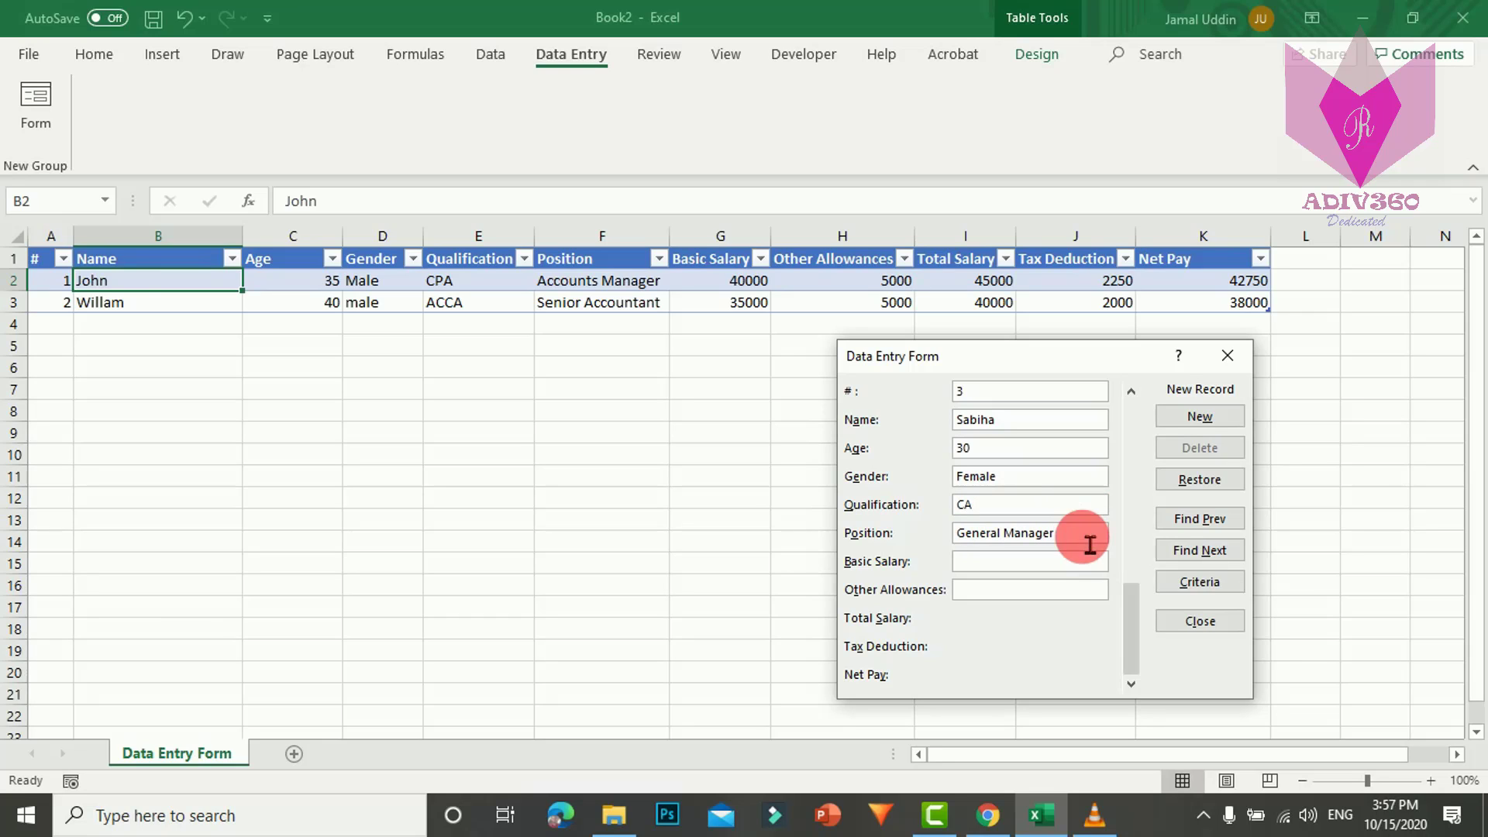
pyautogui.press('BackSpace')
pyautogui.press('BackSpace')
pyautogui.press('BackSpace')
pyautogui.press('BackSpace')
pyautogui.press('BackSpace')
pyautogui.press('BackSpace')
pyautogui.press('BackSpace')
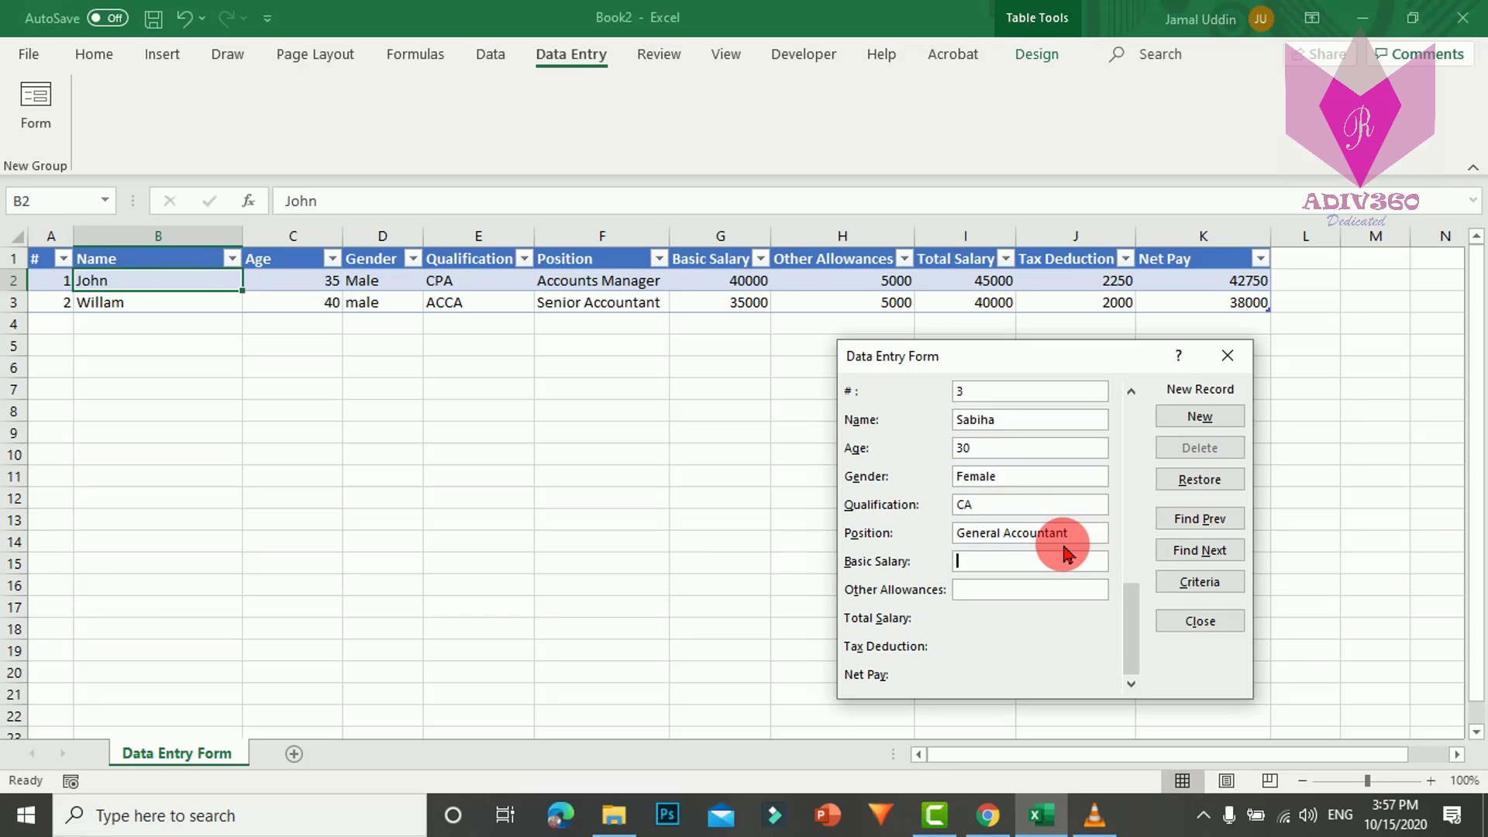
pyautogui.press('Tab')
pyautogui.write('5000')
pyautogui.press('Return')
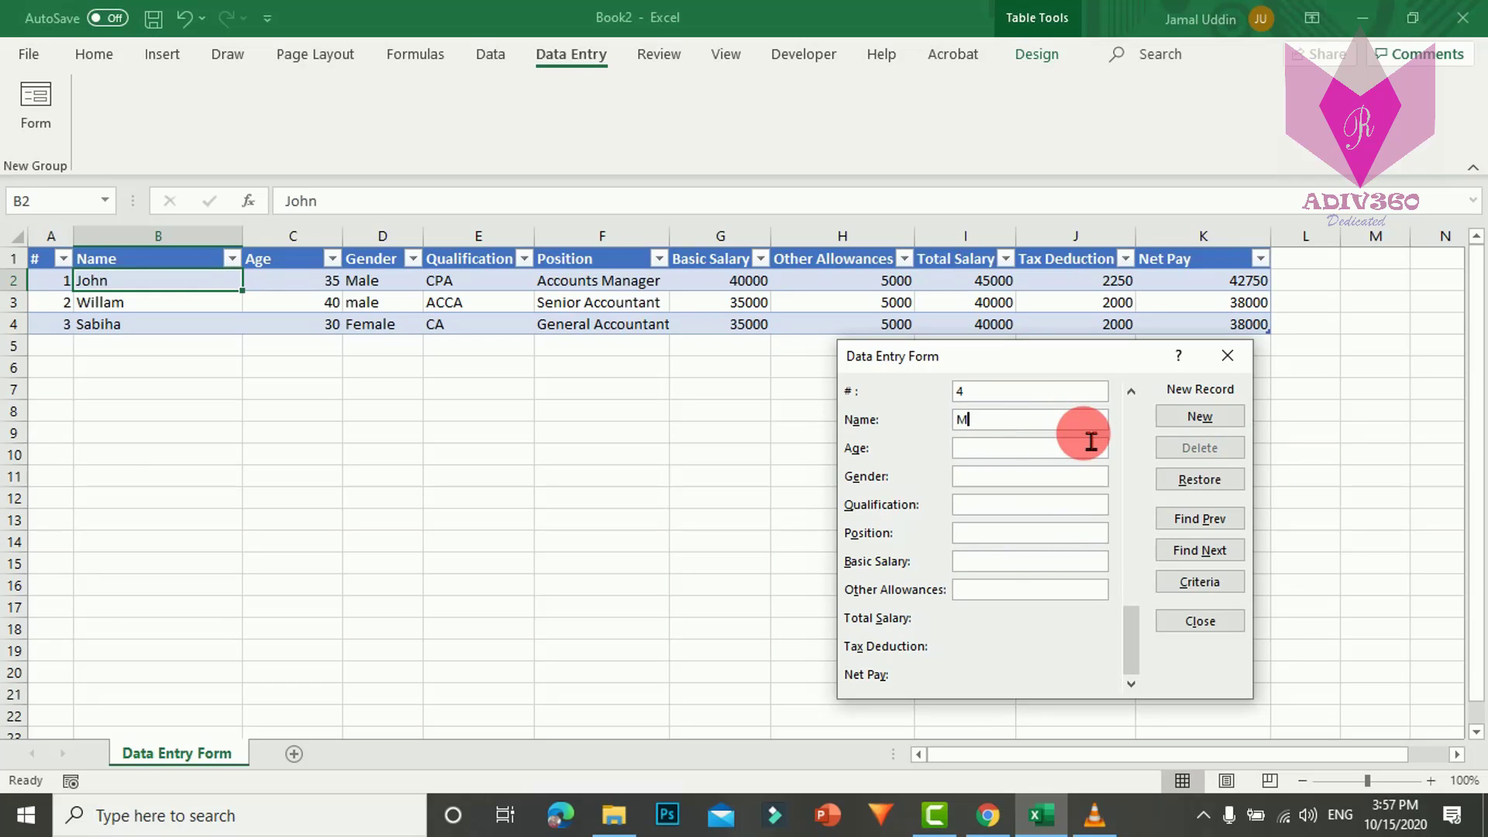
# Add record 4 (employee's name, 45, Male, GED, LPM, 45000, 5000) and record 5 (employee's name, 50, Male, MBA, General Manager, 50000, 5000).
pyautogui.click(1037, 481)
pyautogui.press('BackSpace')
pyautogui.write('e')
pyautogui.press('Tab')
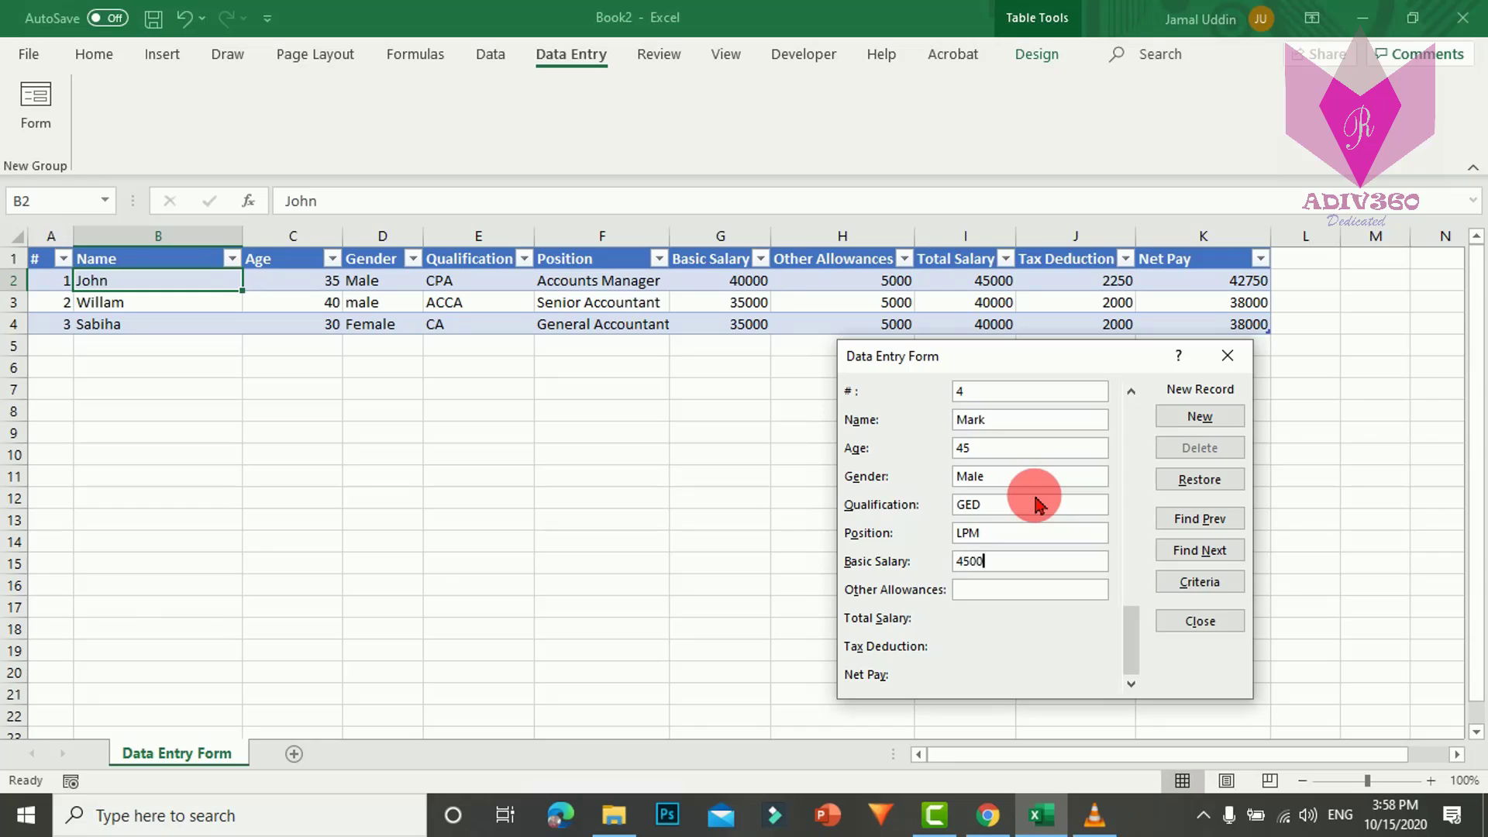
pyautogui.write('0')
pyautogui.click(1199, 416)
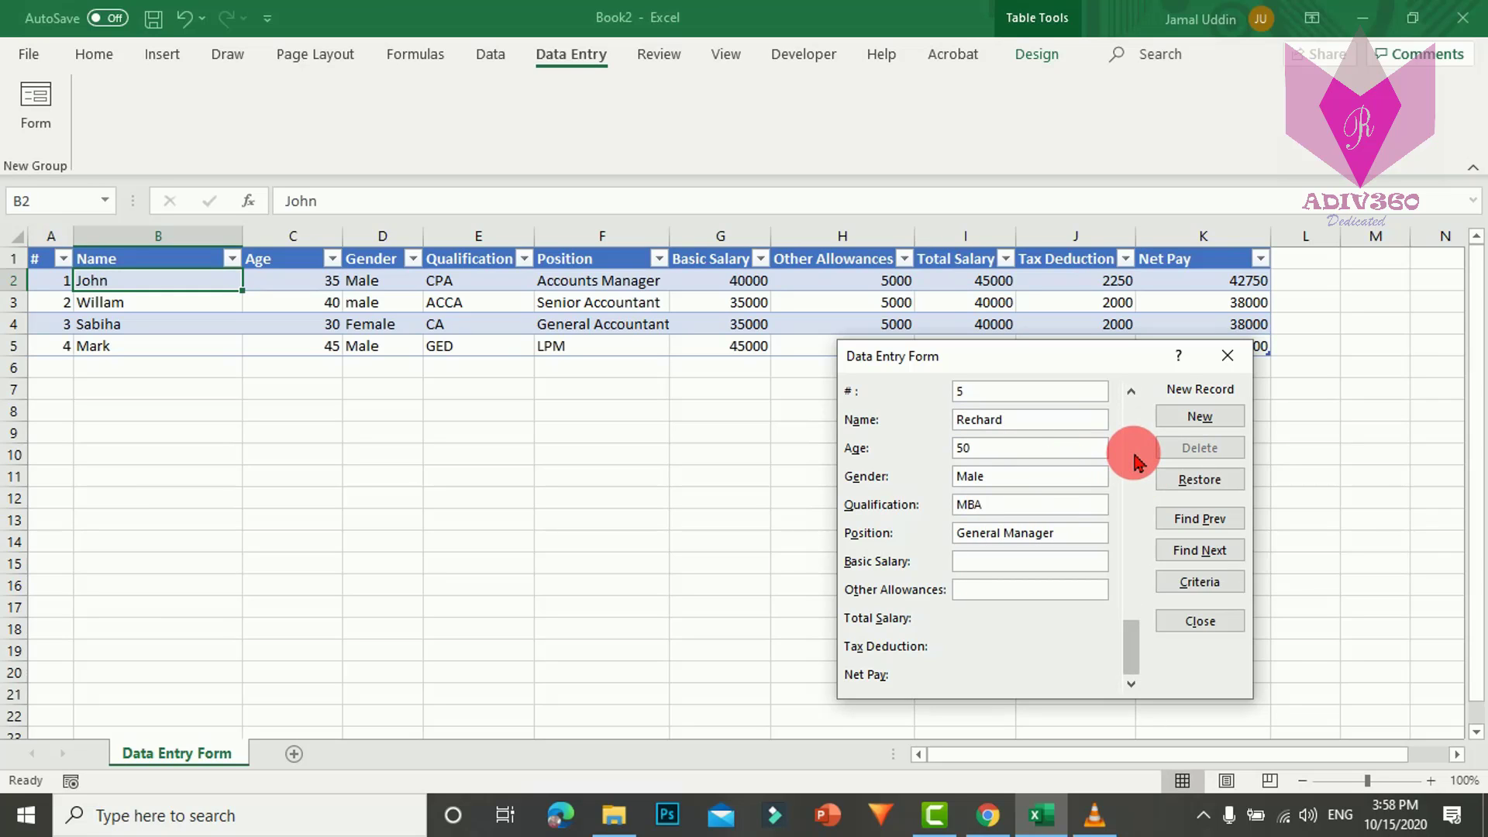
pyautogui.click(1194, 415)
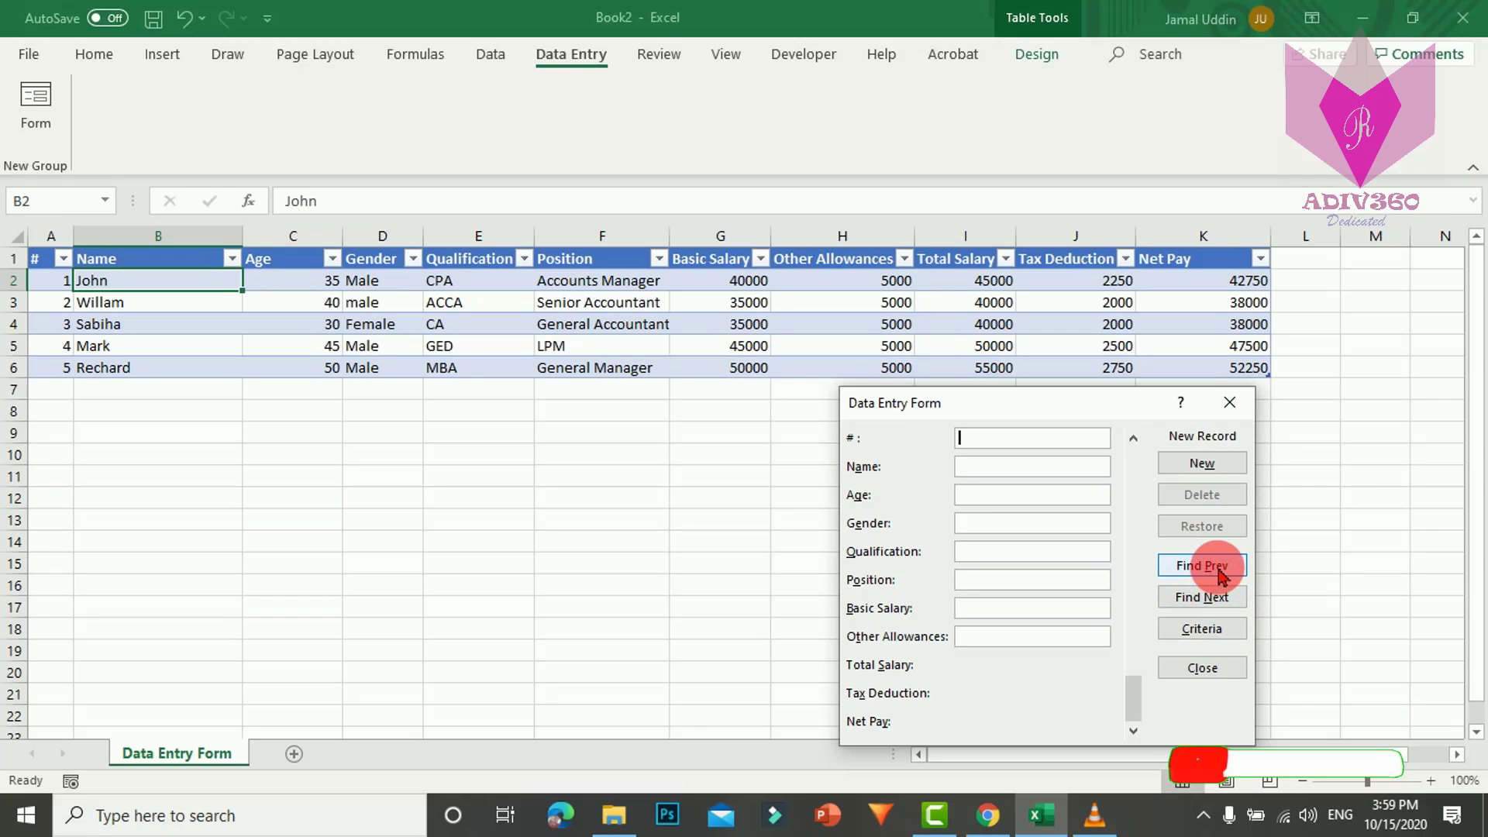
# Browse the employee records in the form from record 5 back to record 1 and close the form.
pyautogui.click(1222, 572)
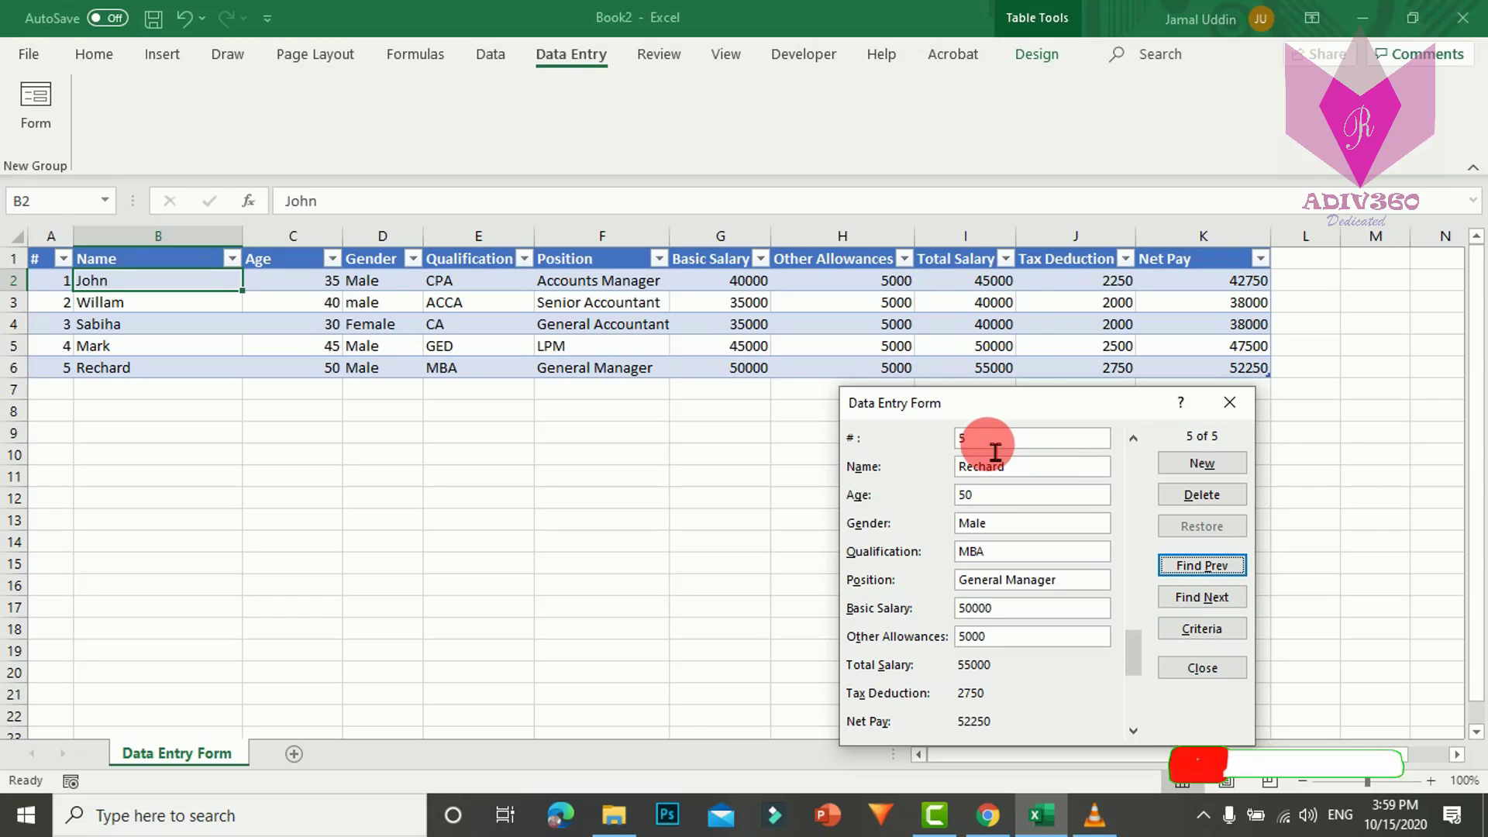
pyautogui.click(1231, 603)
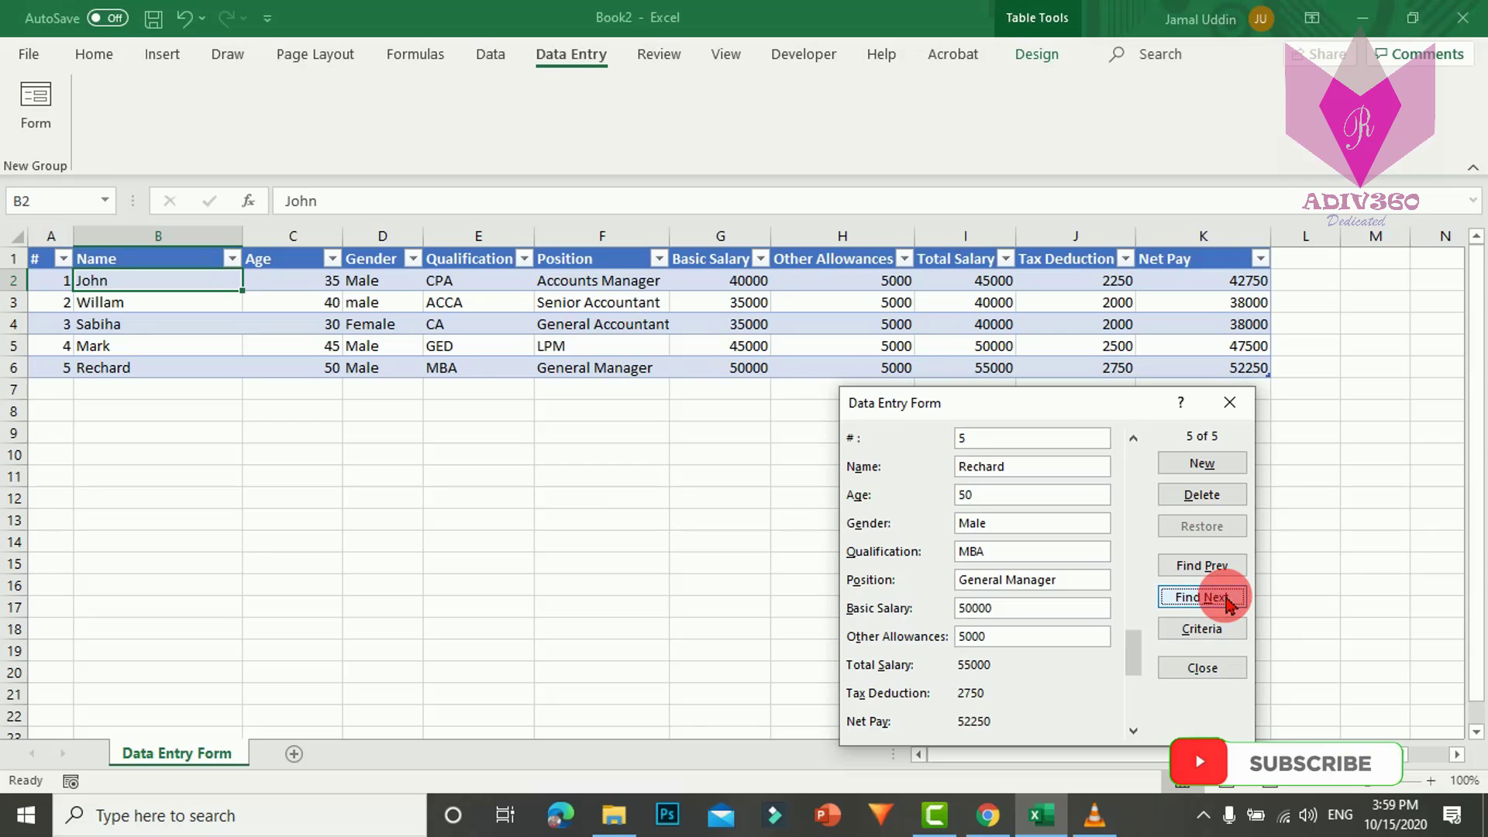
pyautogui.click(1219, 568)
pyautogui.click(1218, 568)
pyautogui.click(1218, 568)
pyautogui.click(1218, 569)
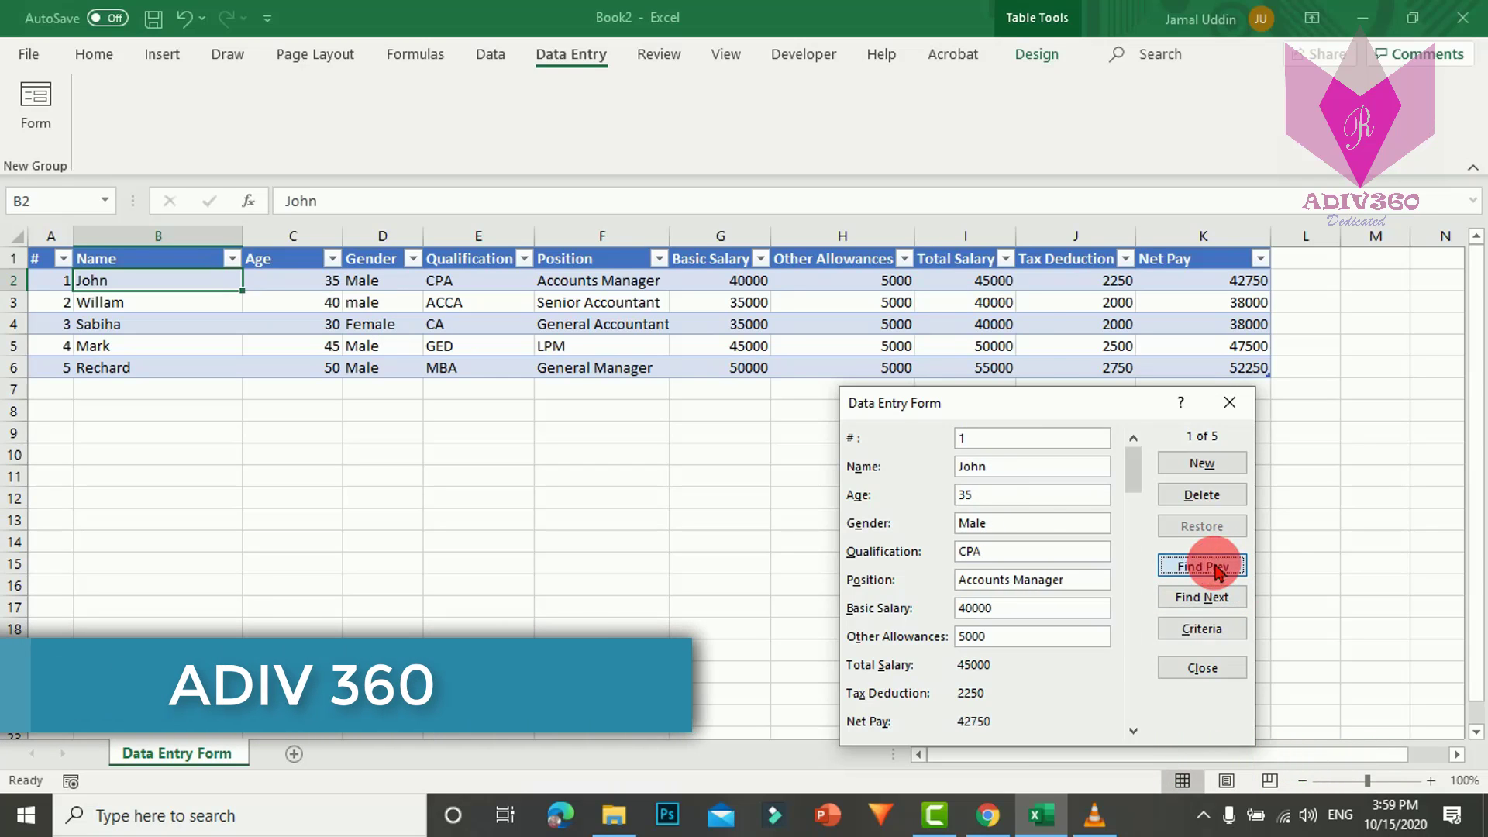
pyautogui.click(1224, 676)
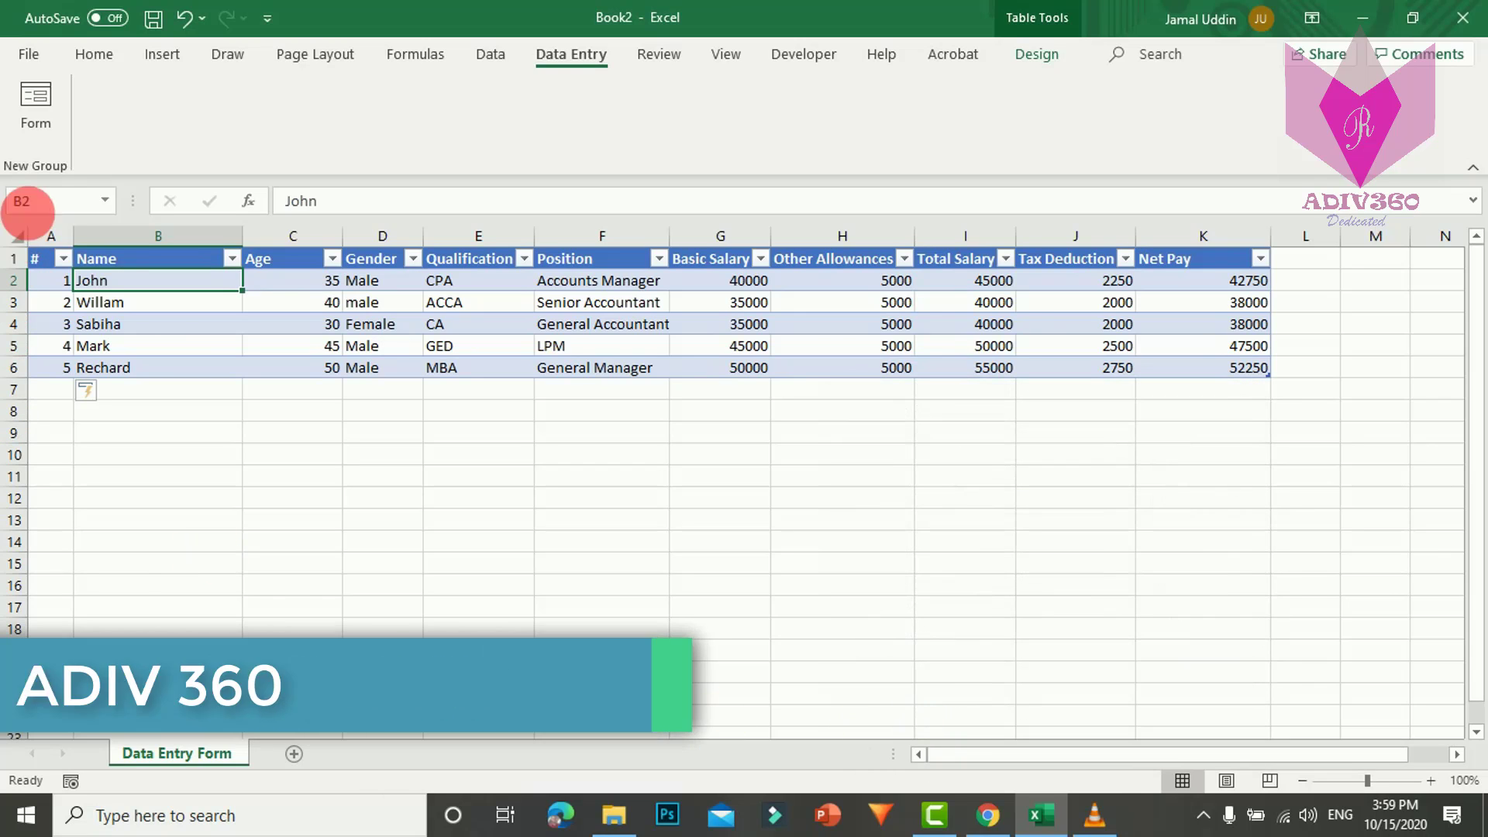
# Reopen the data entry form and search for records matching the criterion <2000 for Tax Deduction.
pyautogui.click(35, 104)
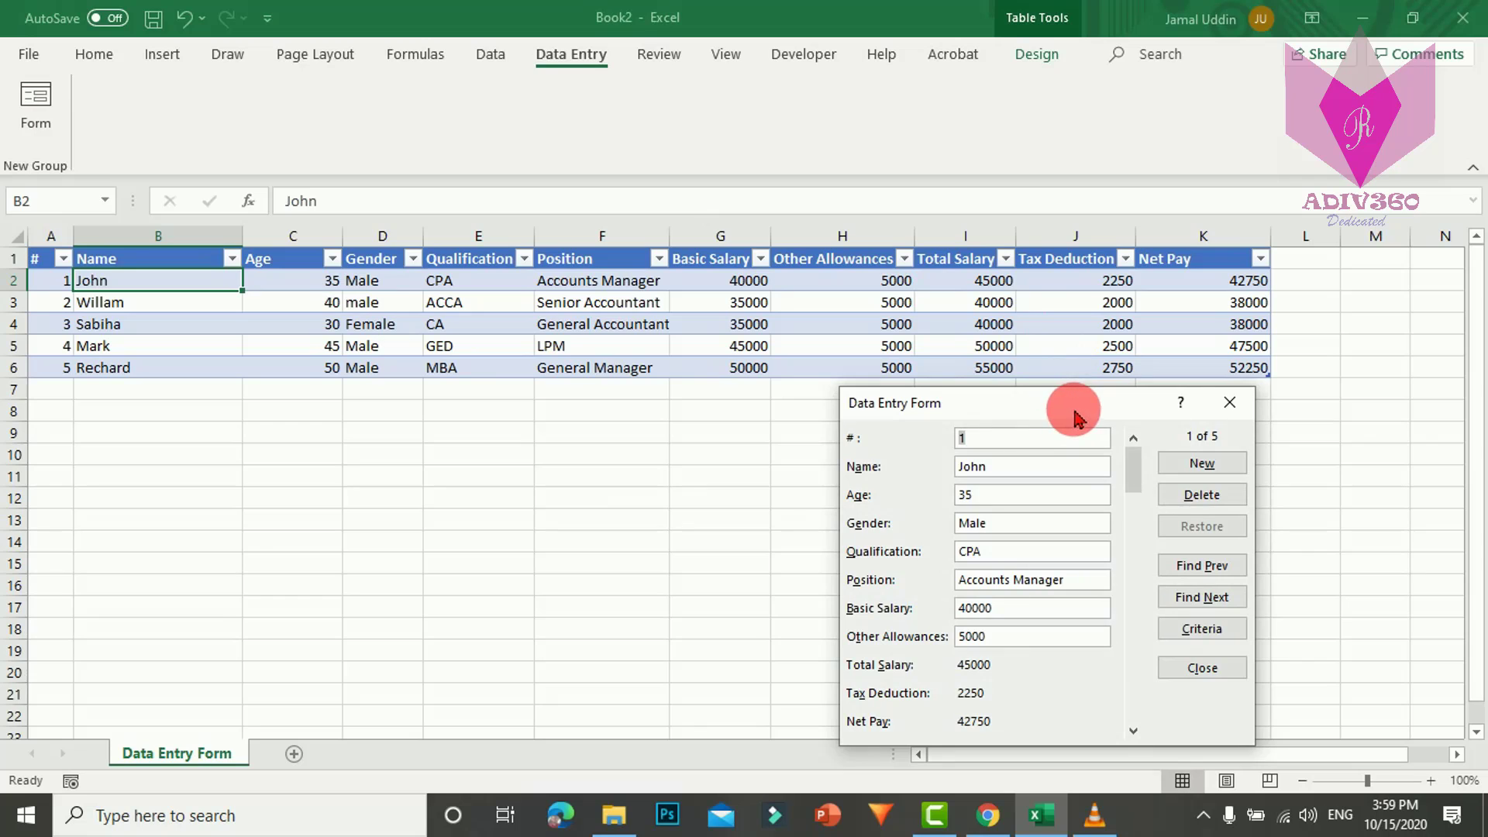
pyautogui.moveTo(1078, 419); pyautogui.dragTo(1072, 312)
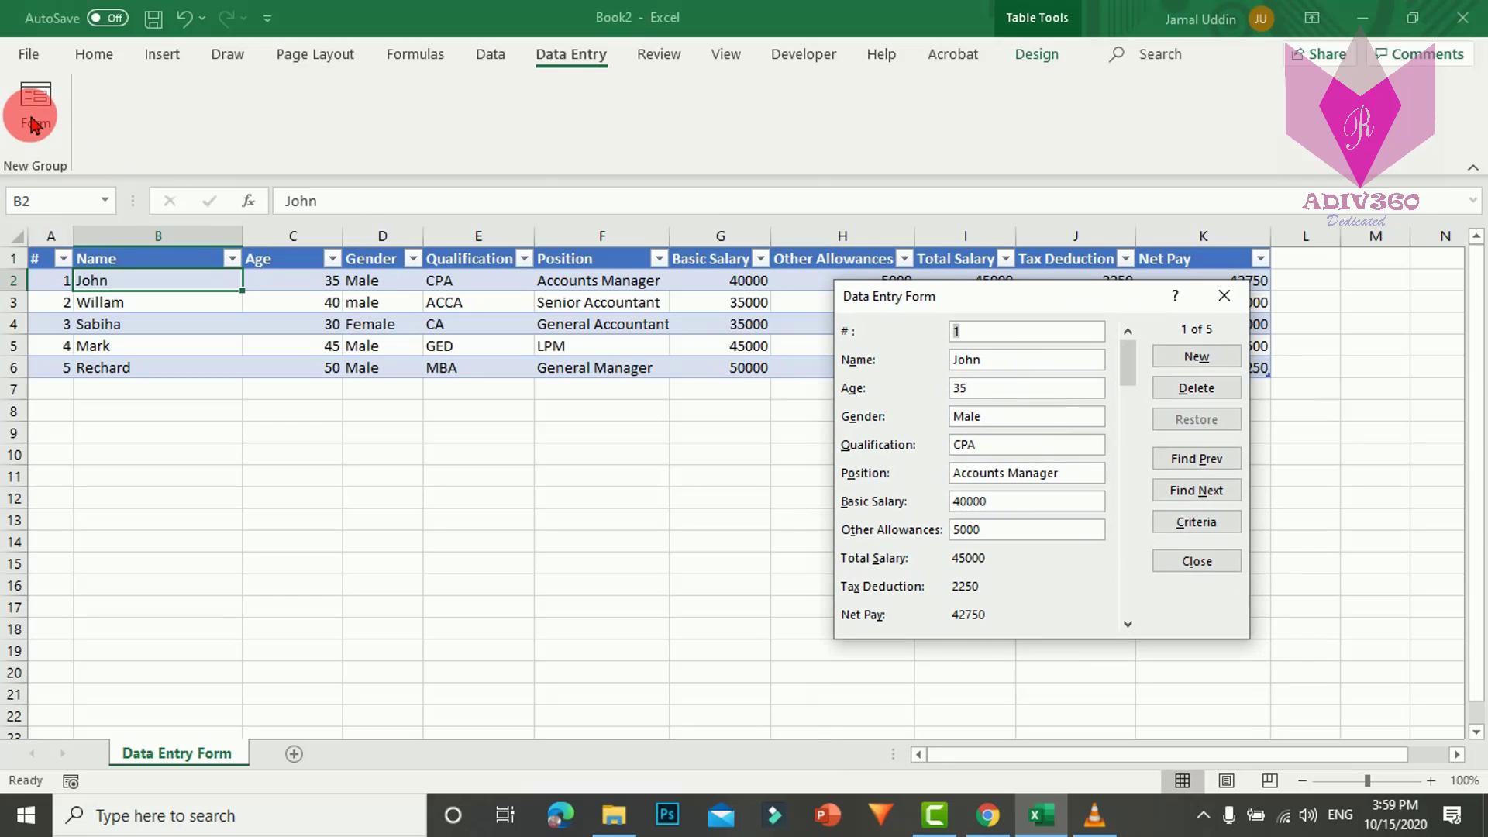
pyautogui.click(1033, 318)
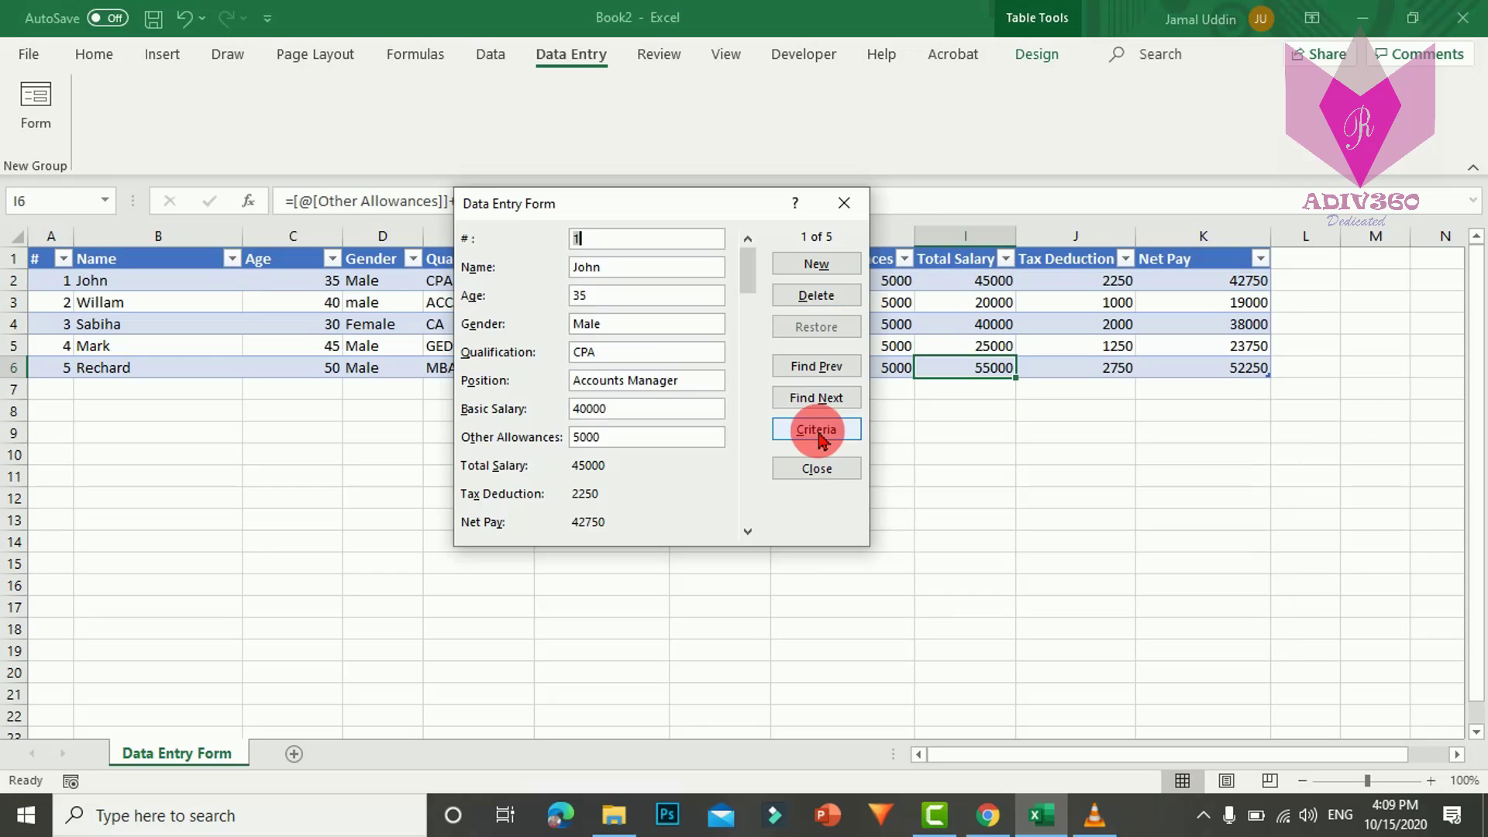
pyautogui.click(820, 435)
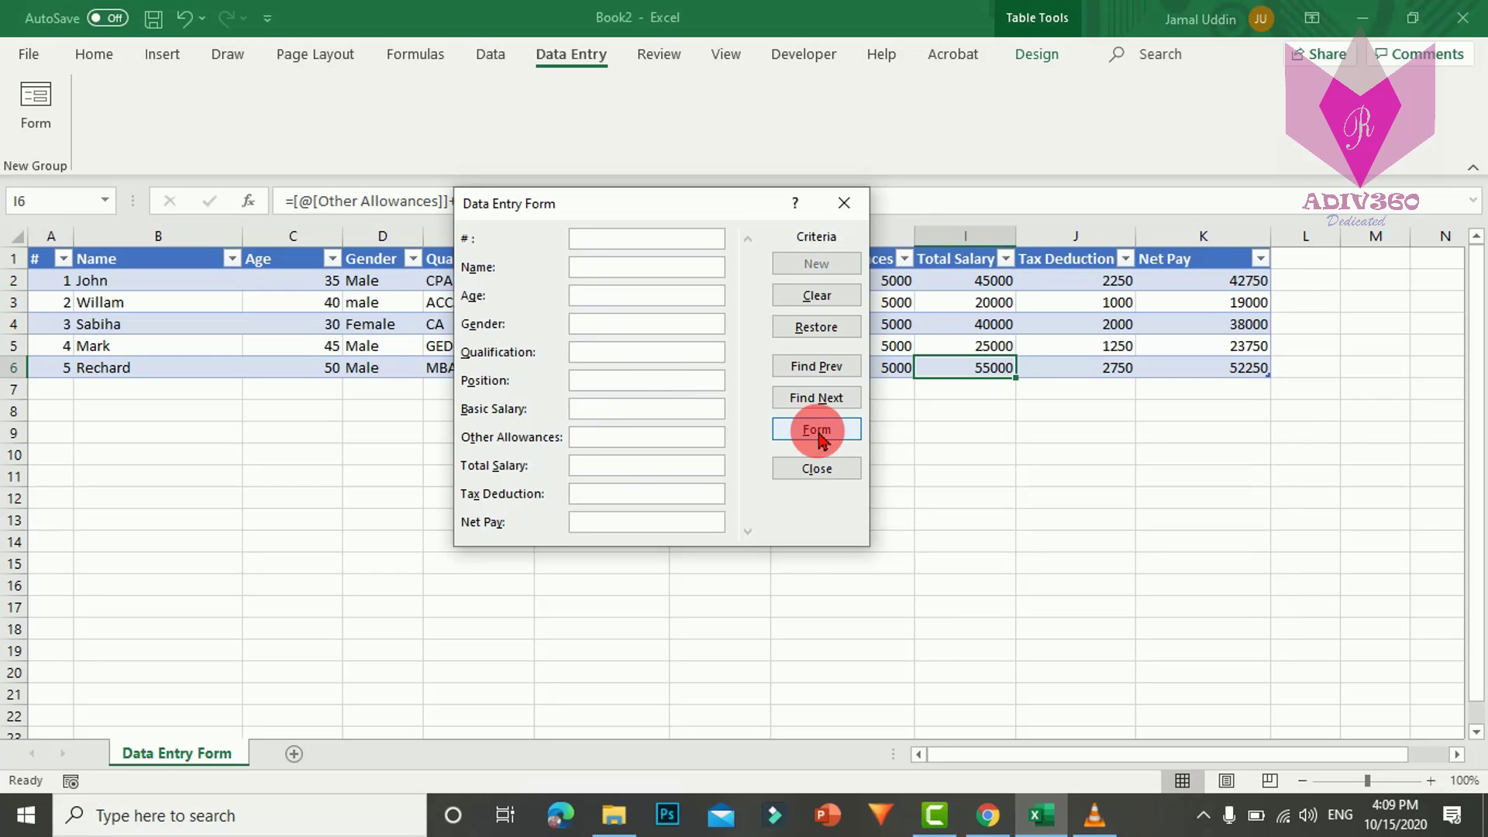
pyautogui.click(830, 465)
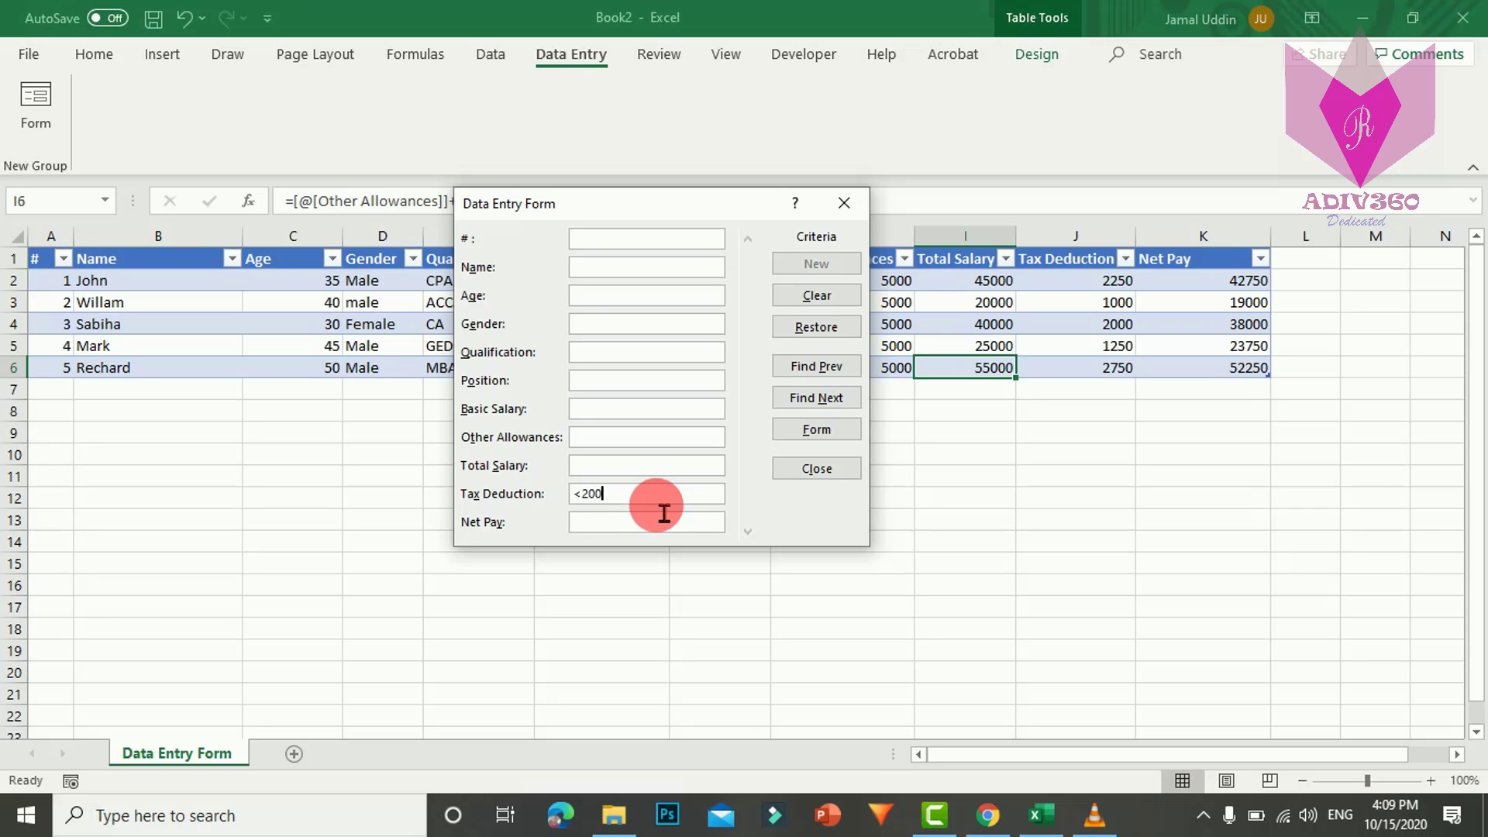
pyautogui.click(824, 369)
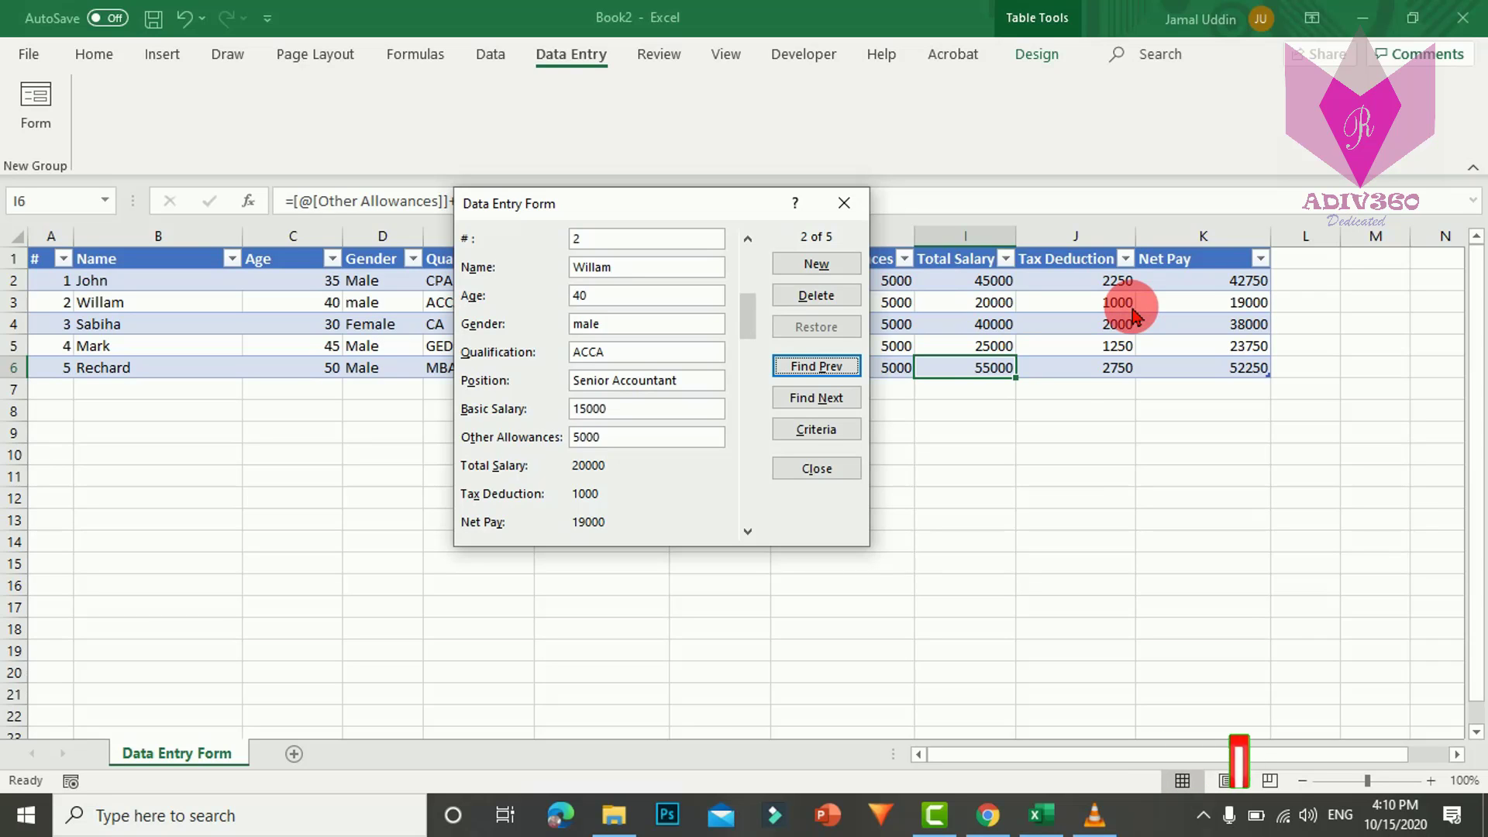
# Step forward and back through the records matching the Tax Deduction criterion, keeping the table rows in view, and close the form.
pyautogui.moveTo(737, 206); pyautogui.dragTo(772, 402)
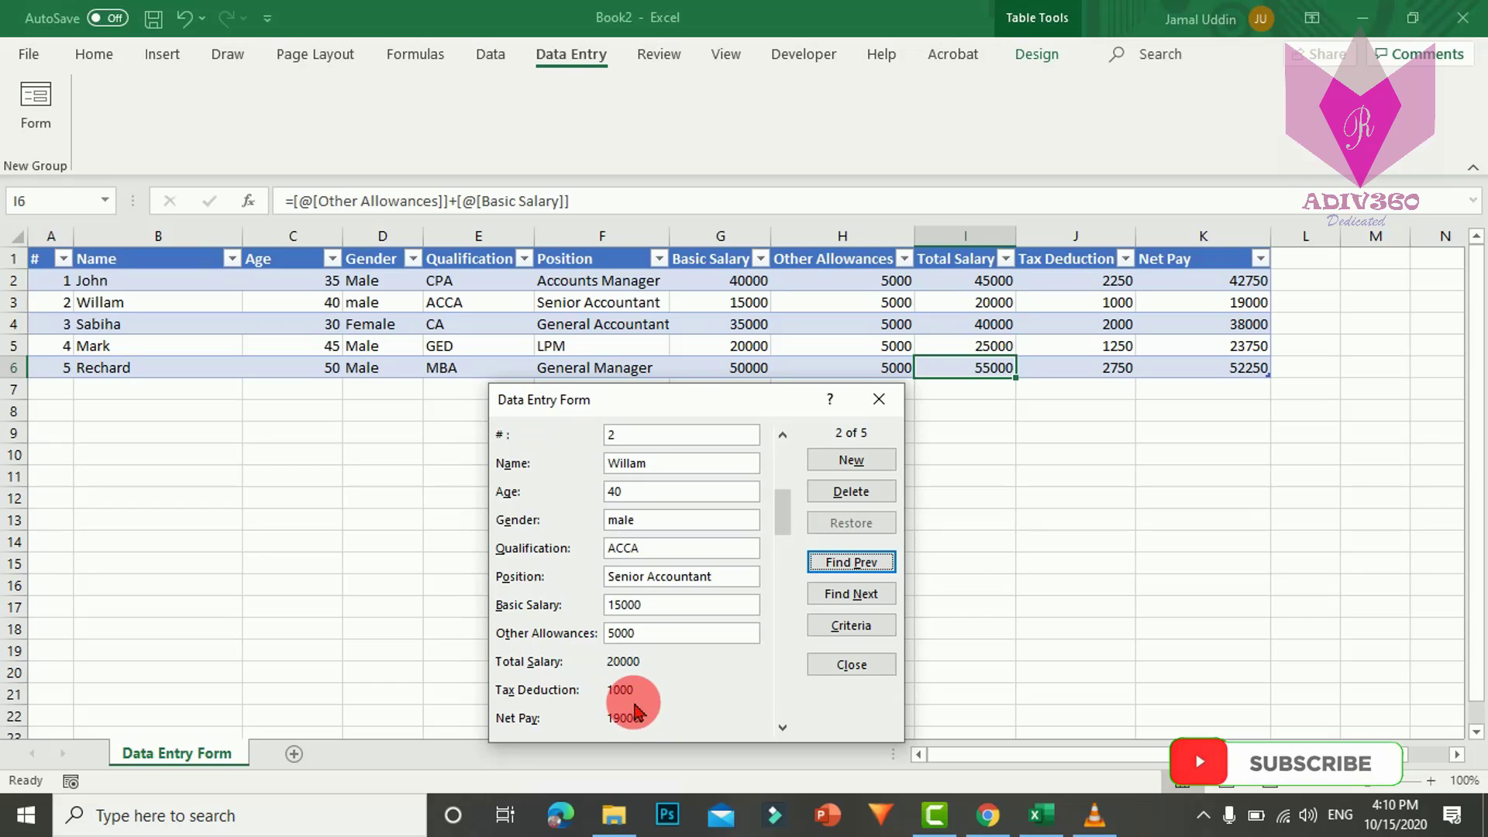
pyautogui.moveTo(723, 389); pyautogui.dragTo(726, 349)
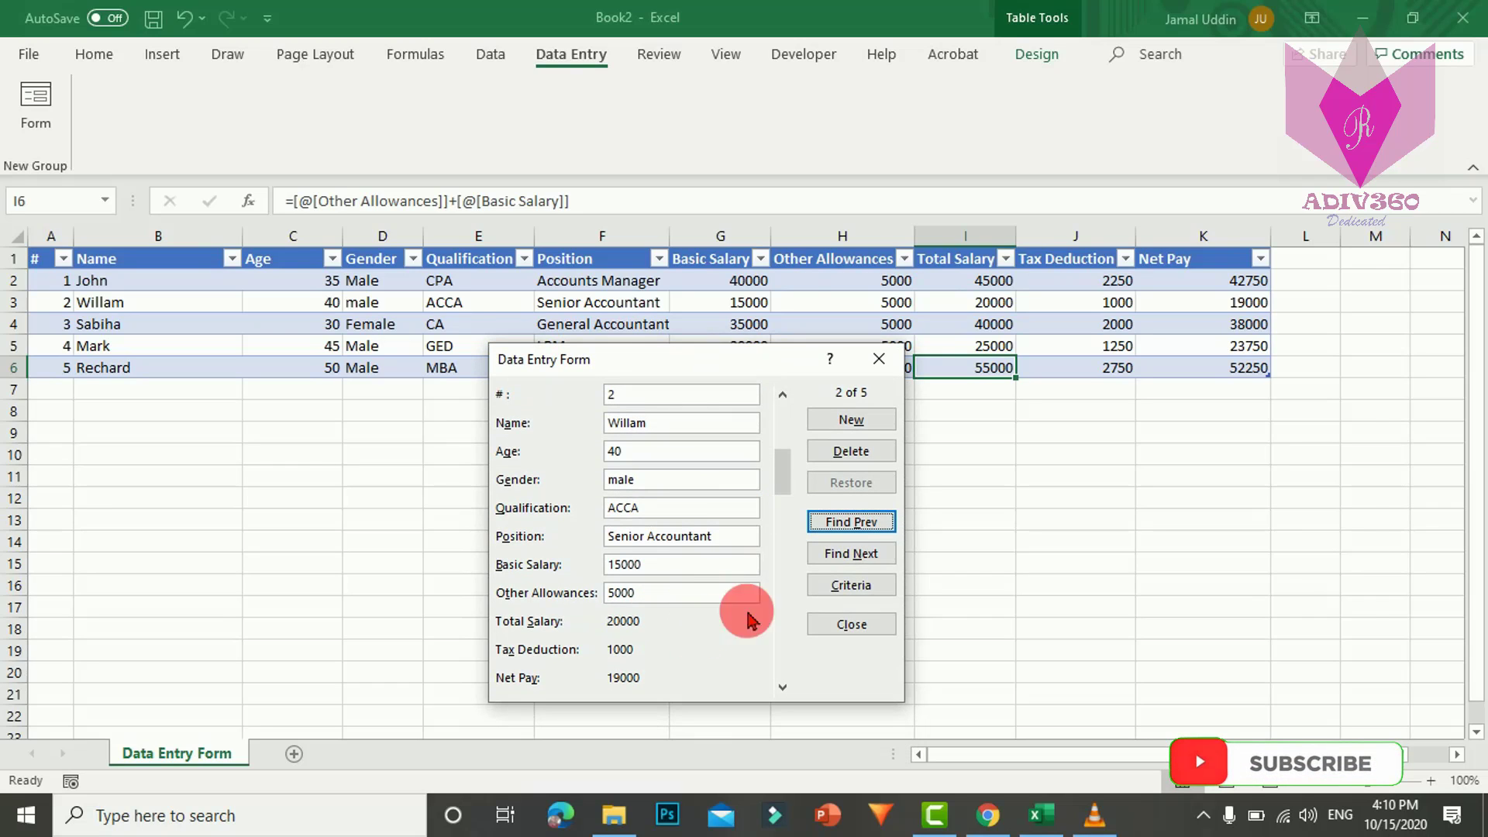
pyautogui.click(853, 553)
pyautogui.click(853, 554)
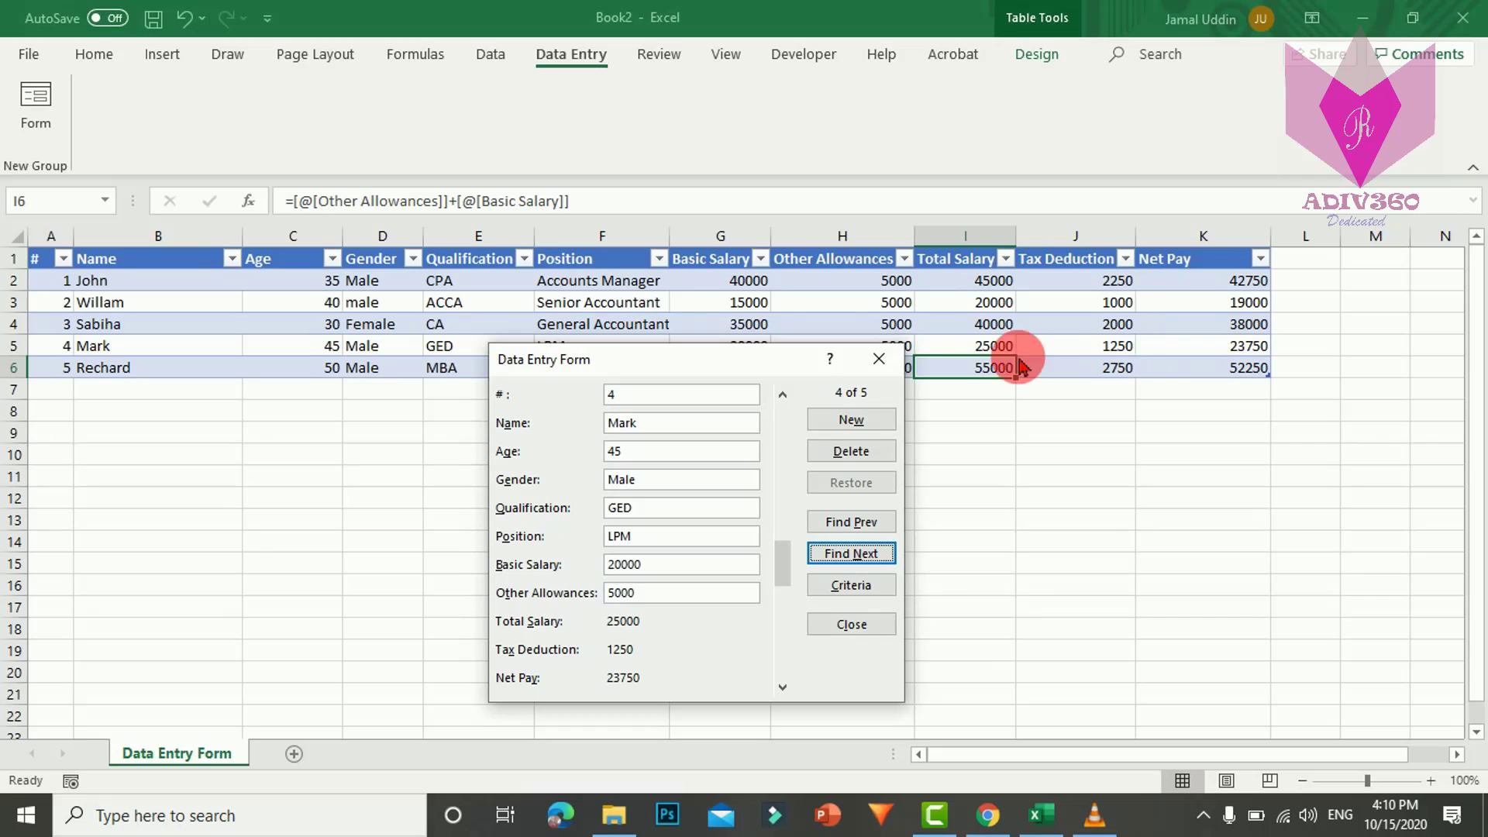
pyautogui.moveTo(779, 363); pyautogui.dragTo(779, 346)
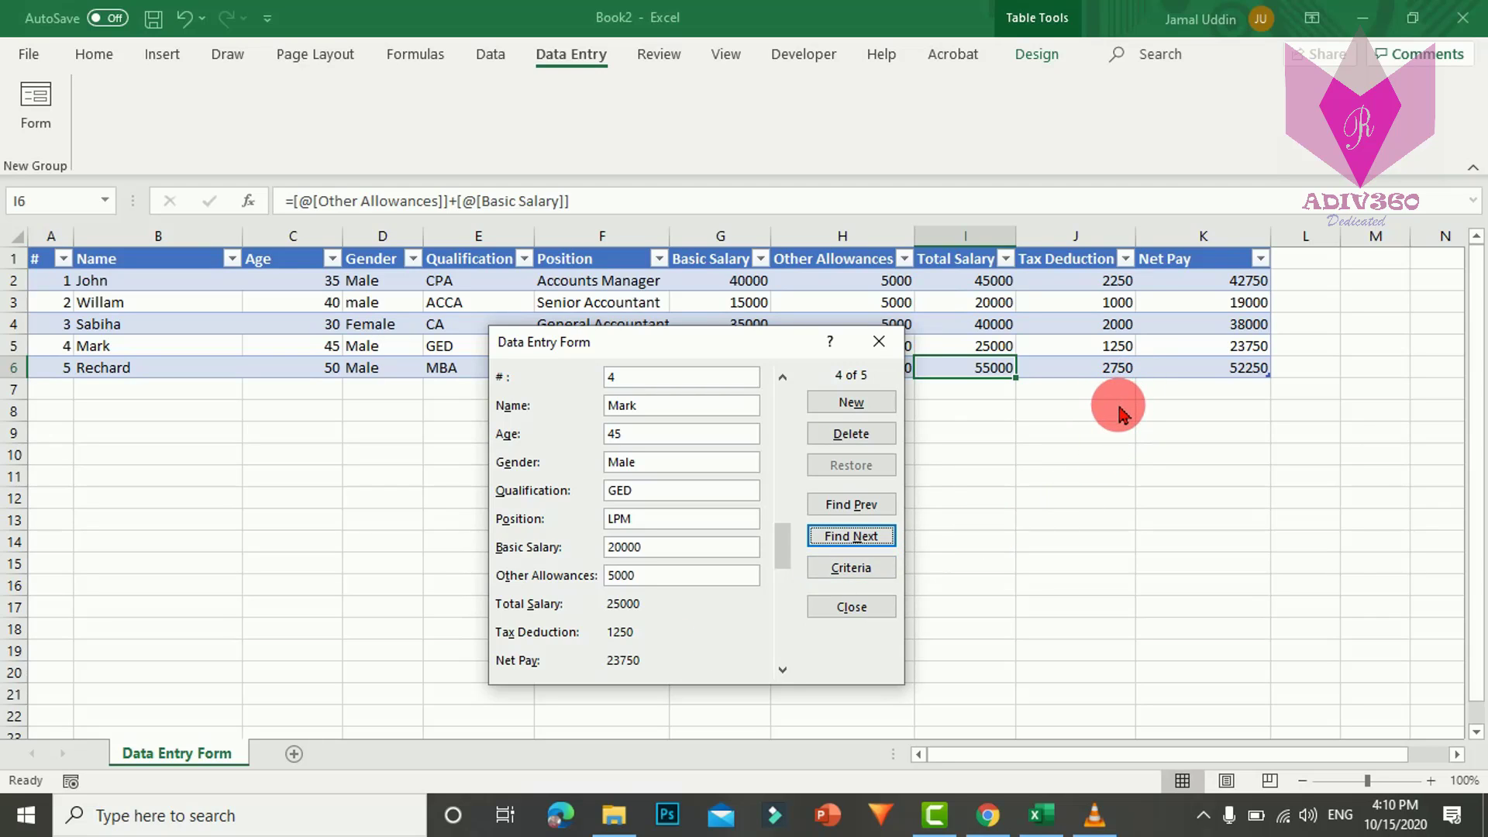
pyautogui.moveTo(751, 346); pyautogui.dragTo(743, 327)
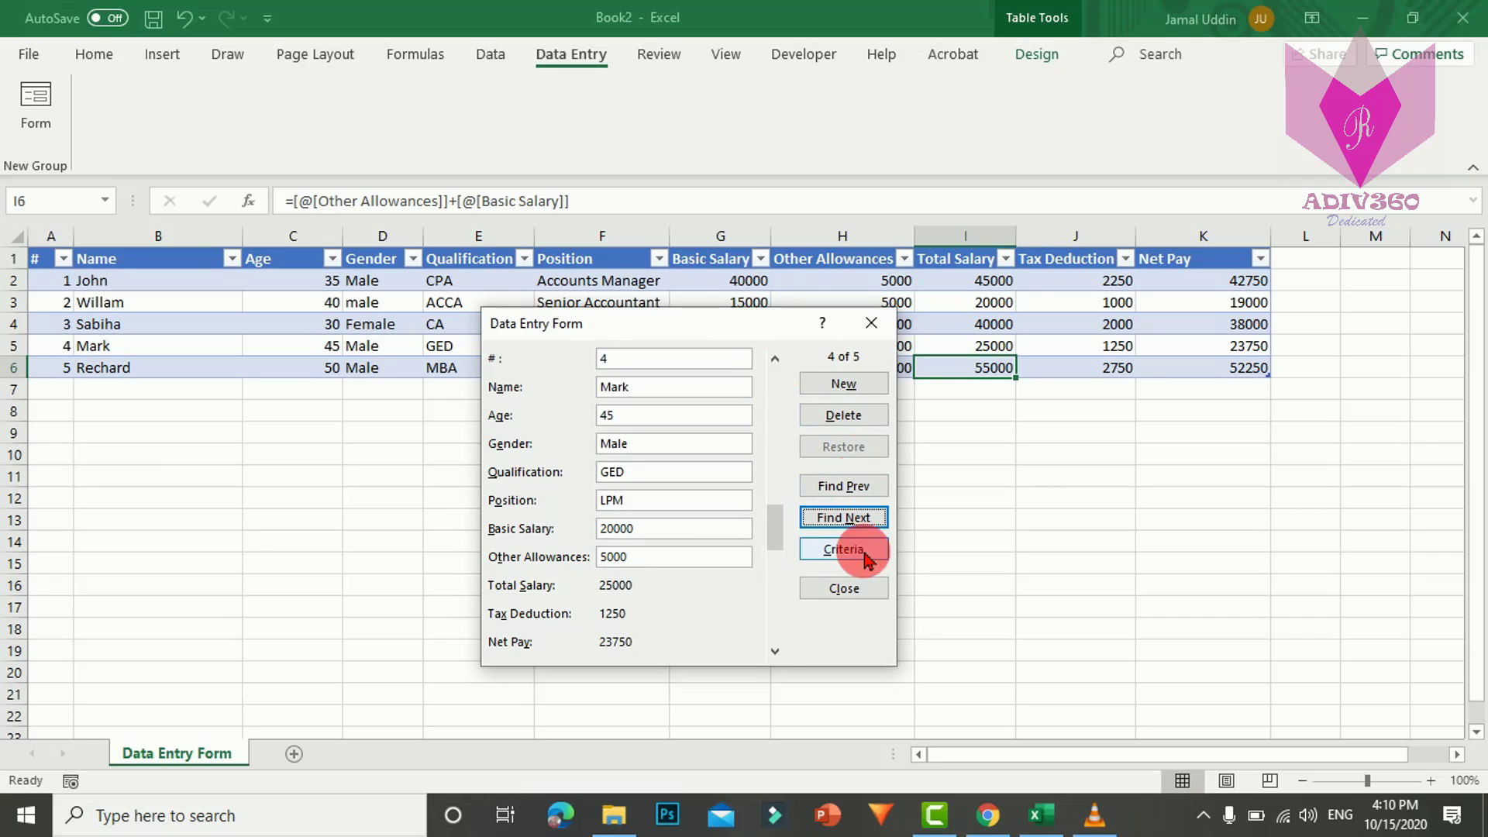
pyautogui.click(860, 526)
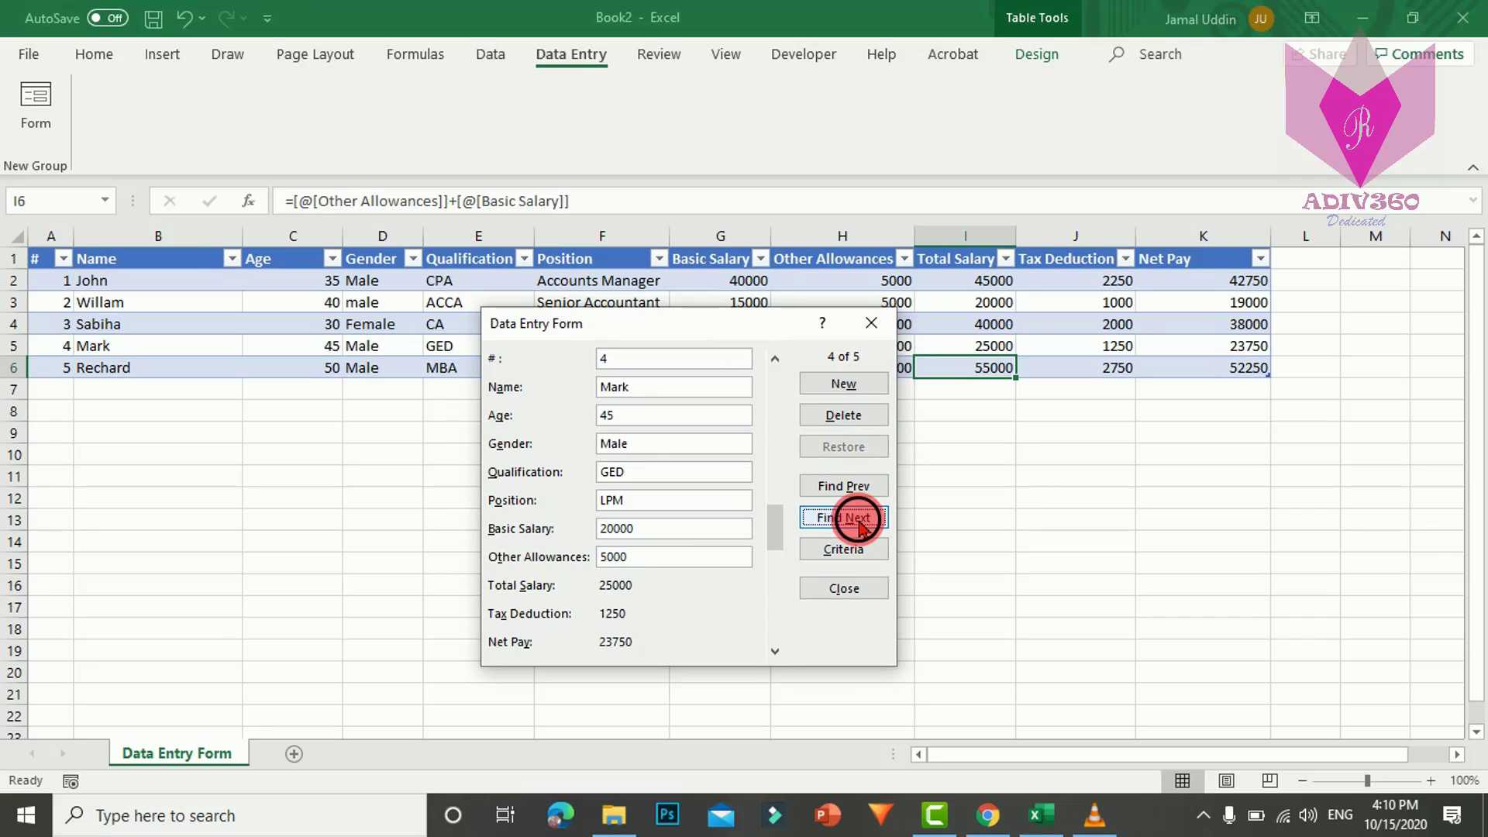
pyautogui.click(844, 488)
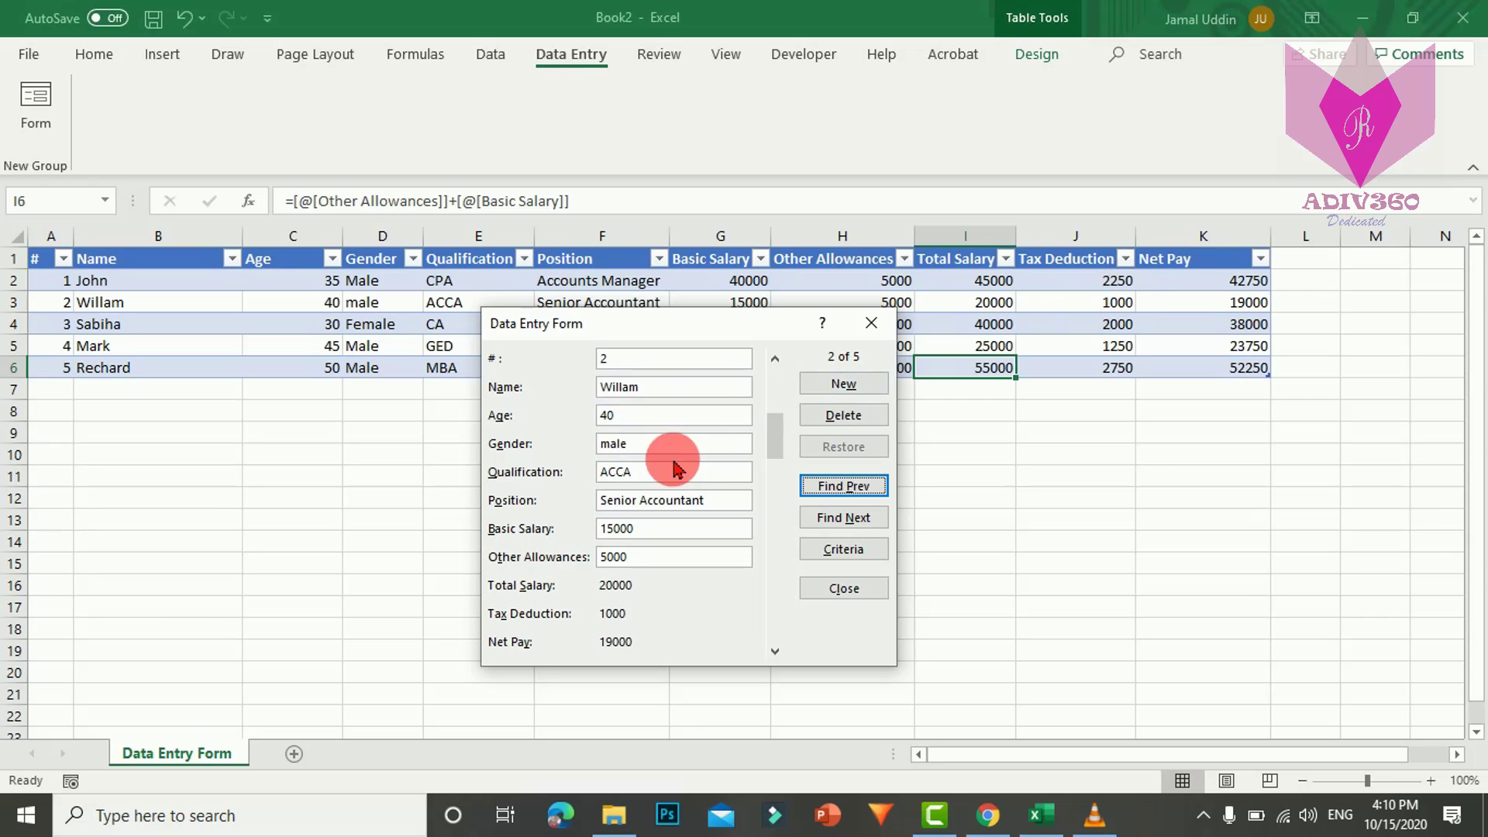
pyautogui.click(867, 520)
pyautogui.click(866, 521)
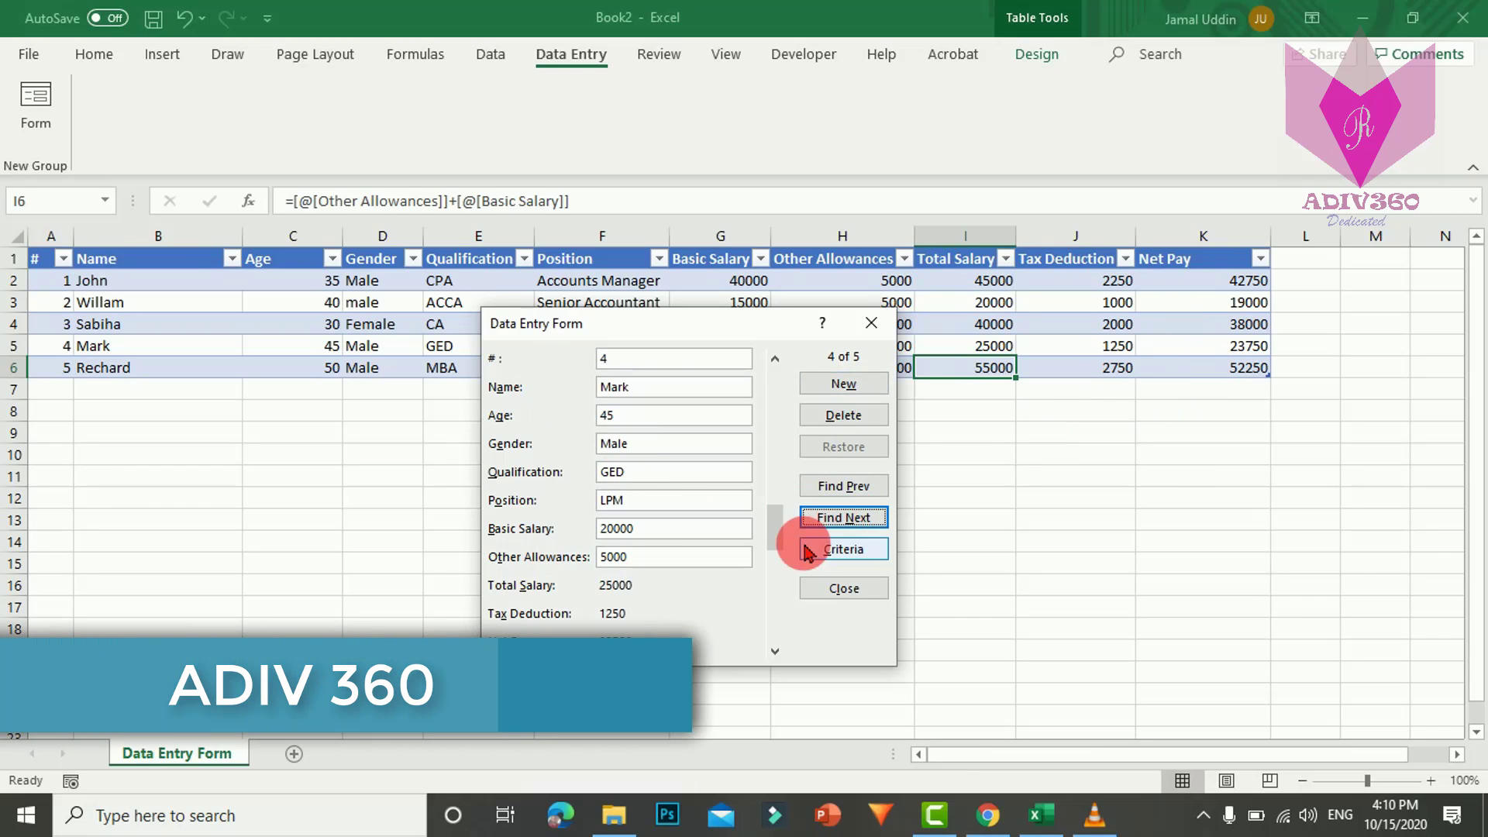
pyautogui.click(858, 586)
pyautogui.moveTo(1146, 414); pyautogui.dragTo(1228, 431)
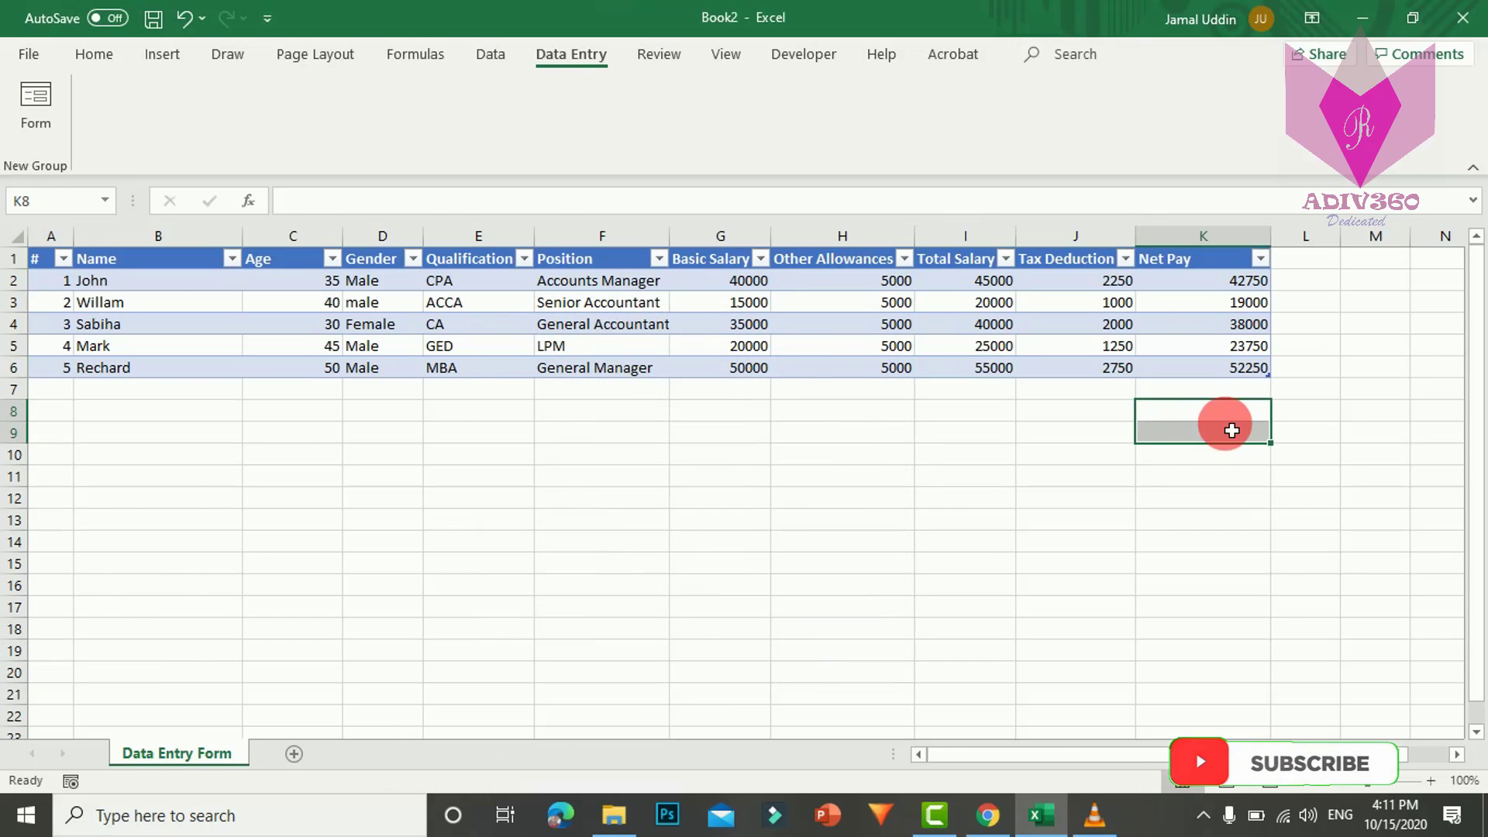